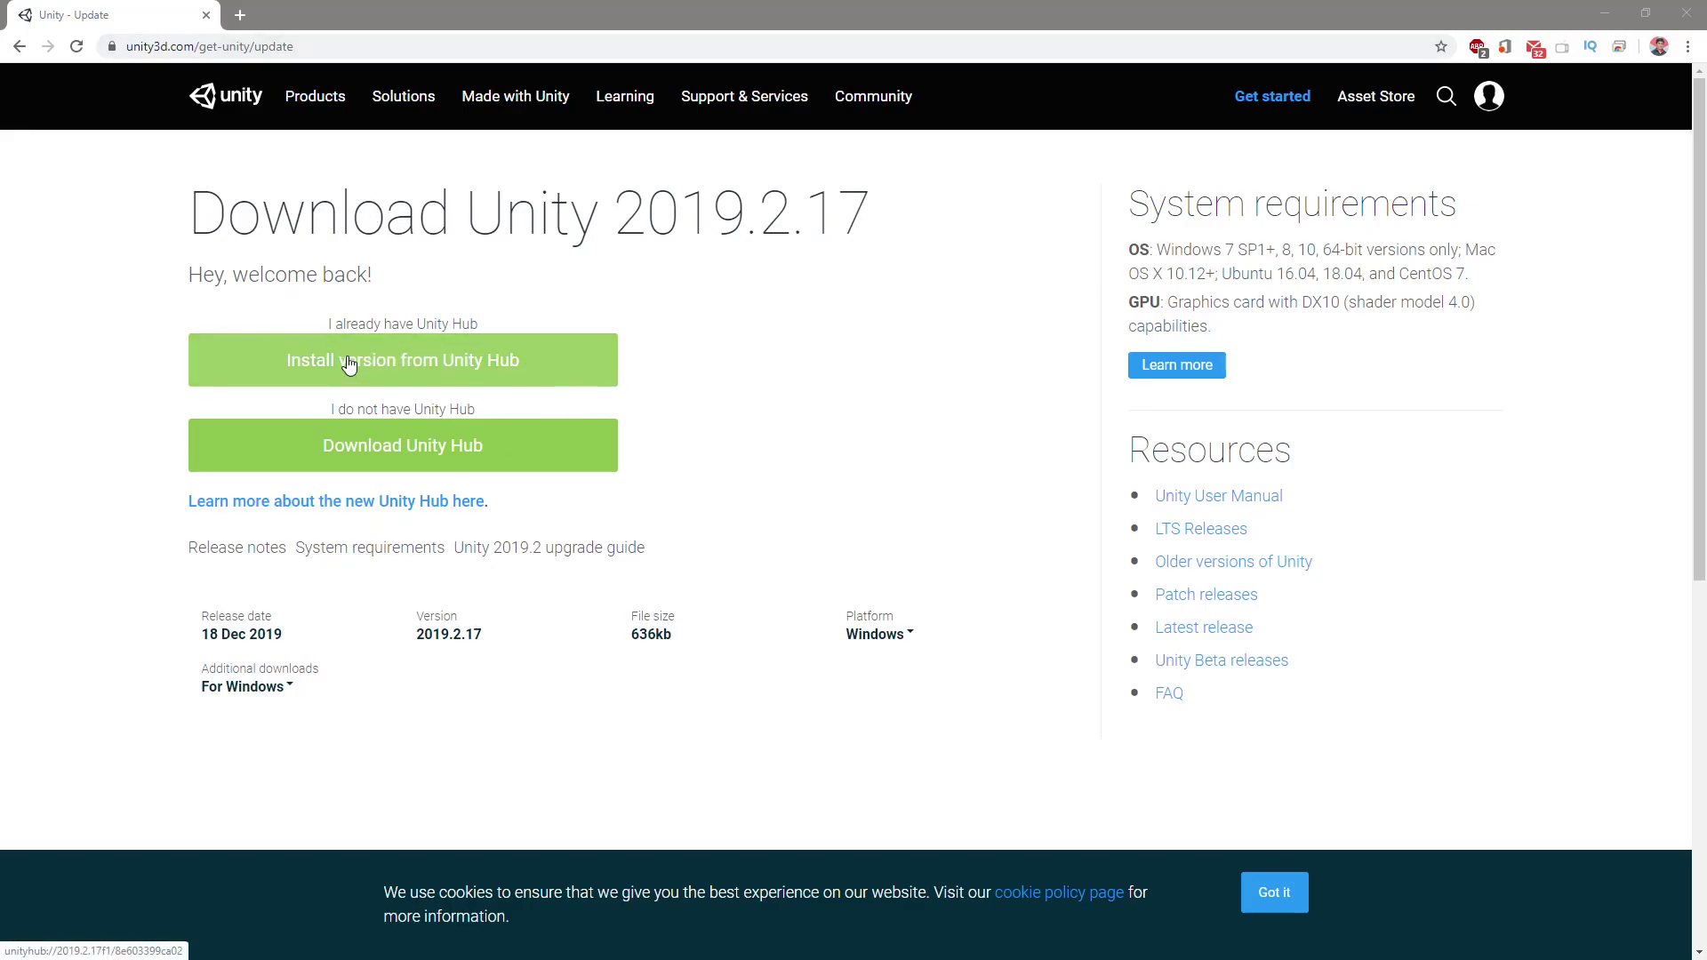
# Step: Download the Unity Hub installer from the Unity 2019.2.17 download page and run UnityHubSetup.exe
pyautogui.click(448, 364)
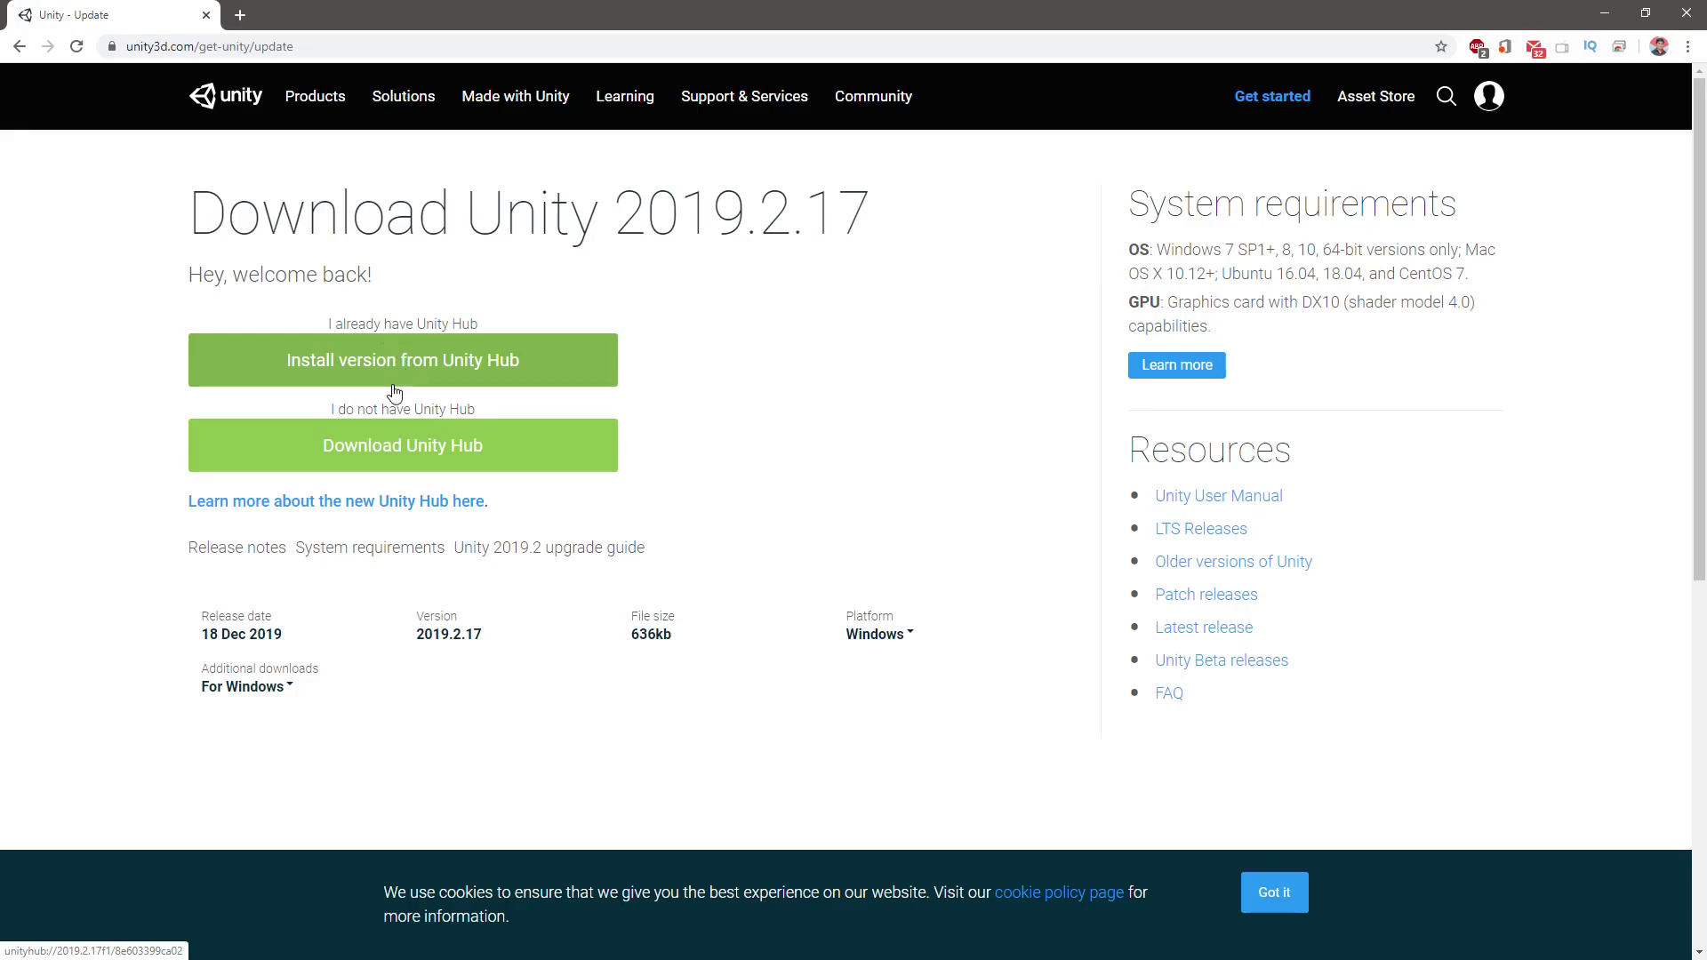
pyautogui.click(356, 443)
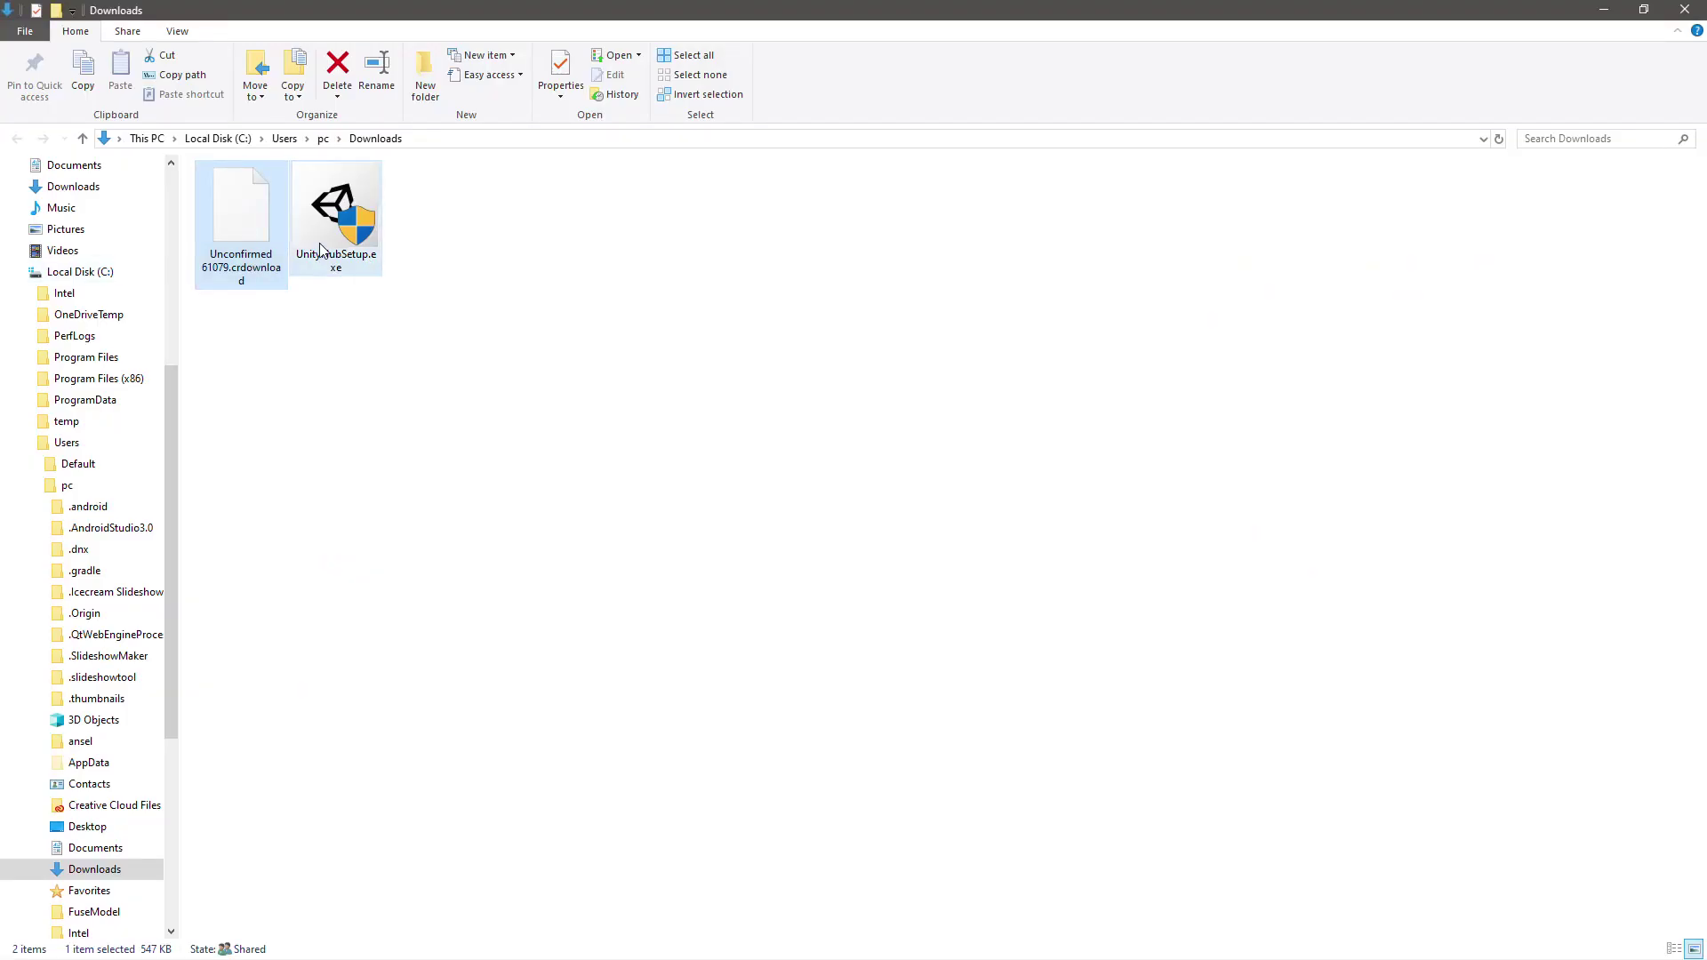
pyautogui.doubleClick(322, 246)
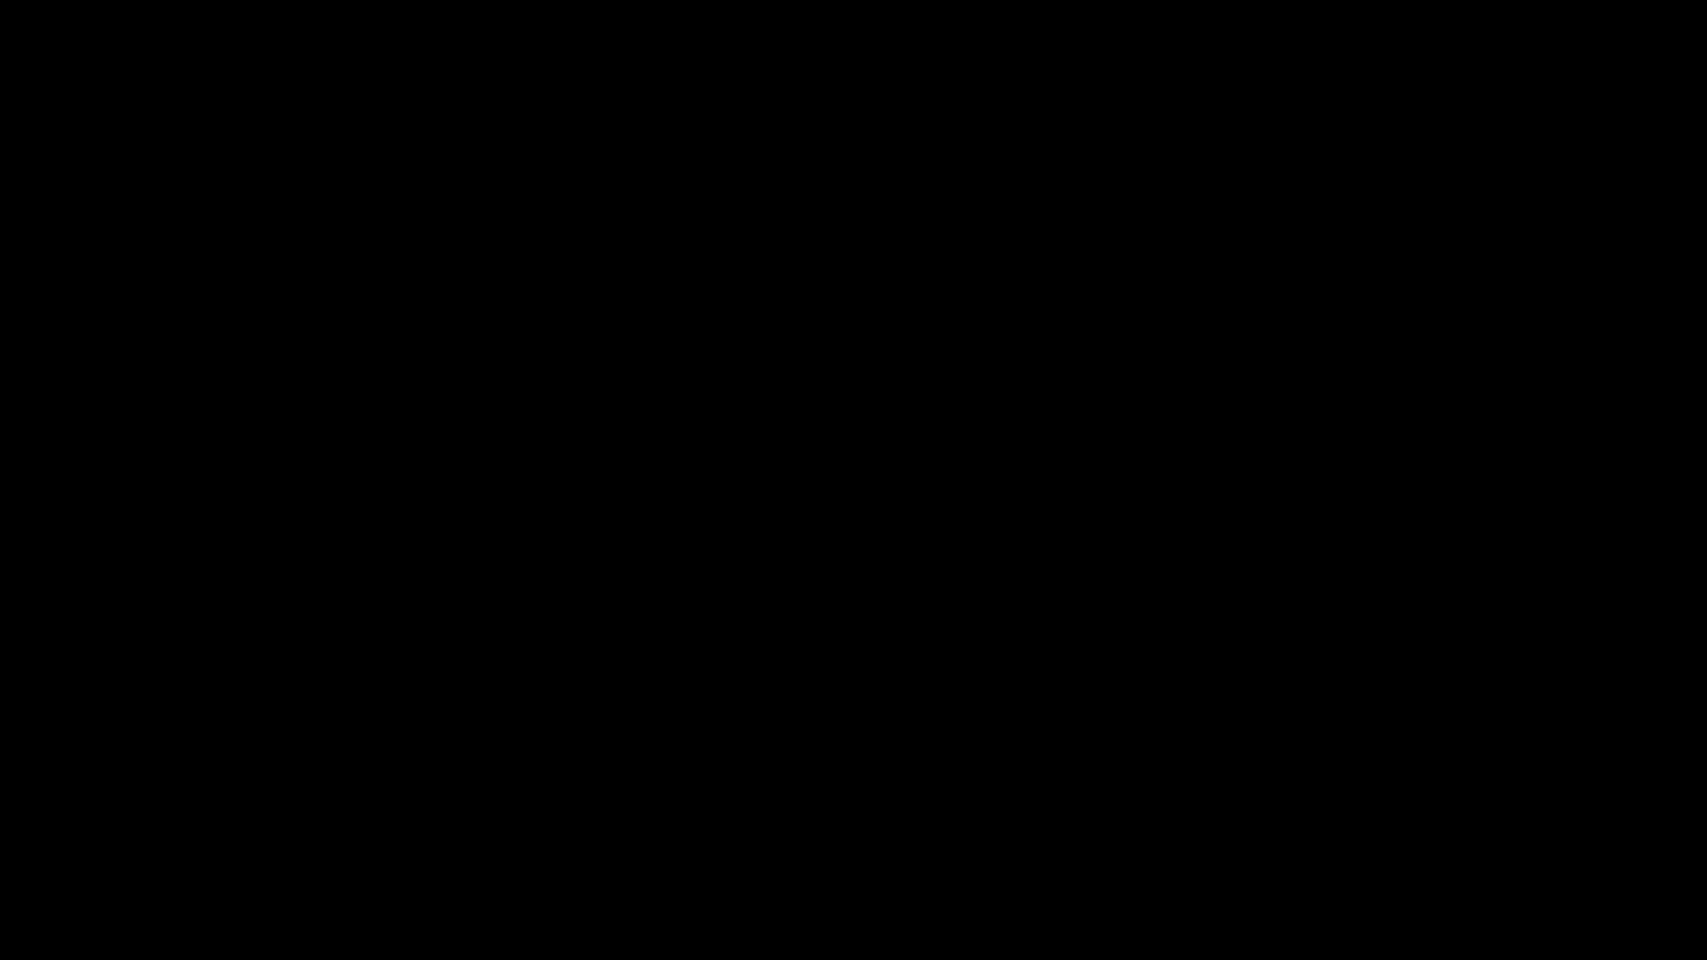
pyautogui.click(803, 598)
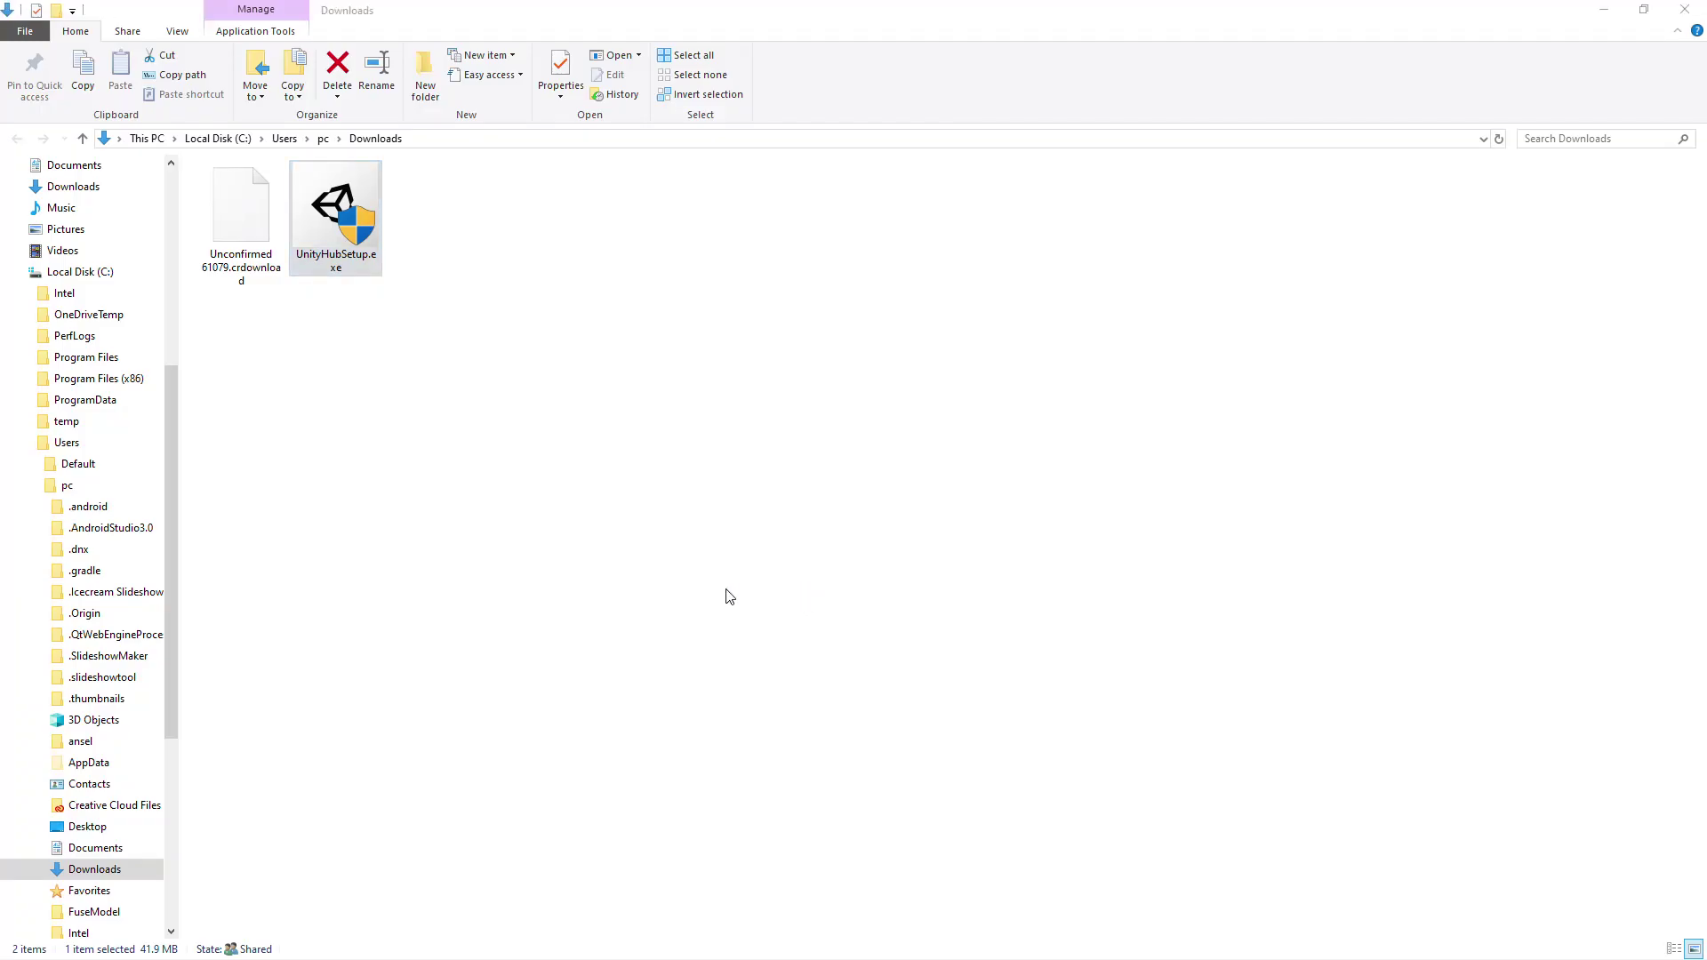
pyautogui.moveTo(850, 220); pyautogui.dragTo(843, 218)
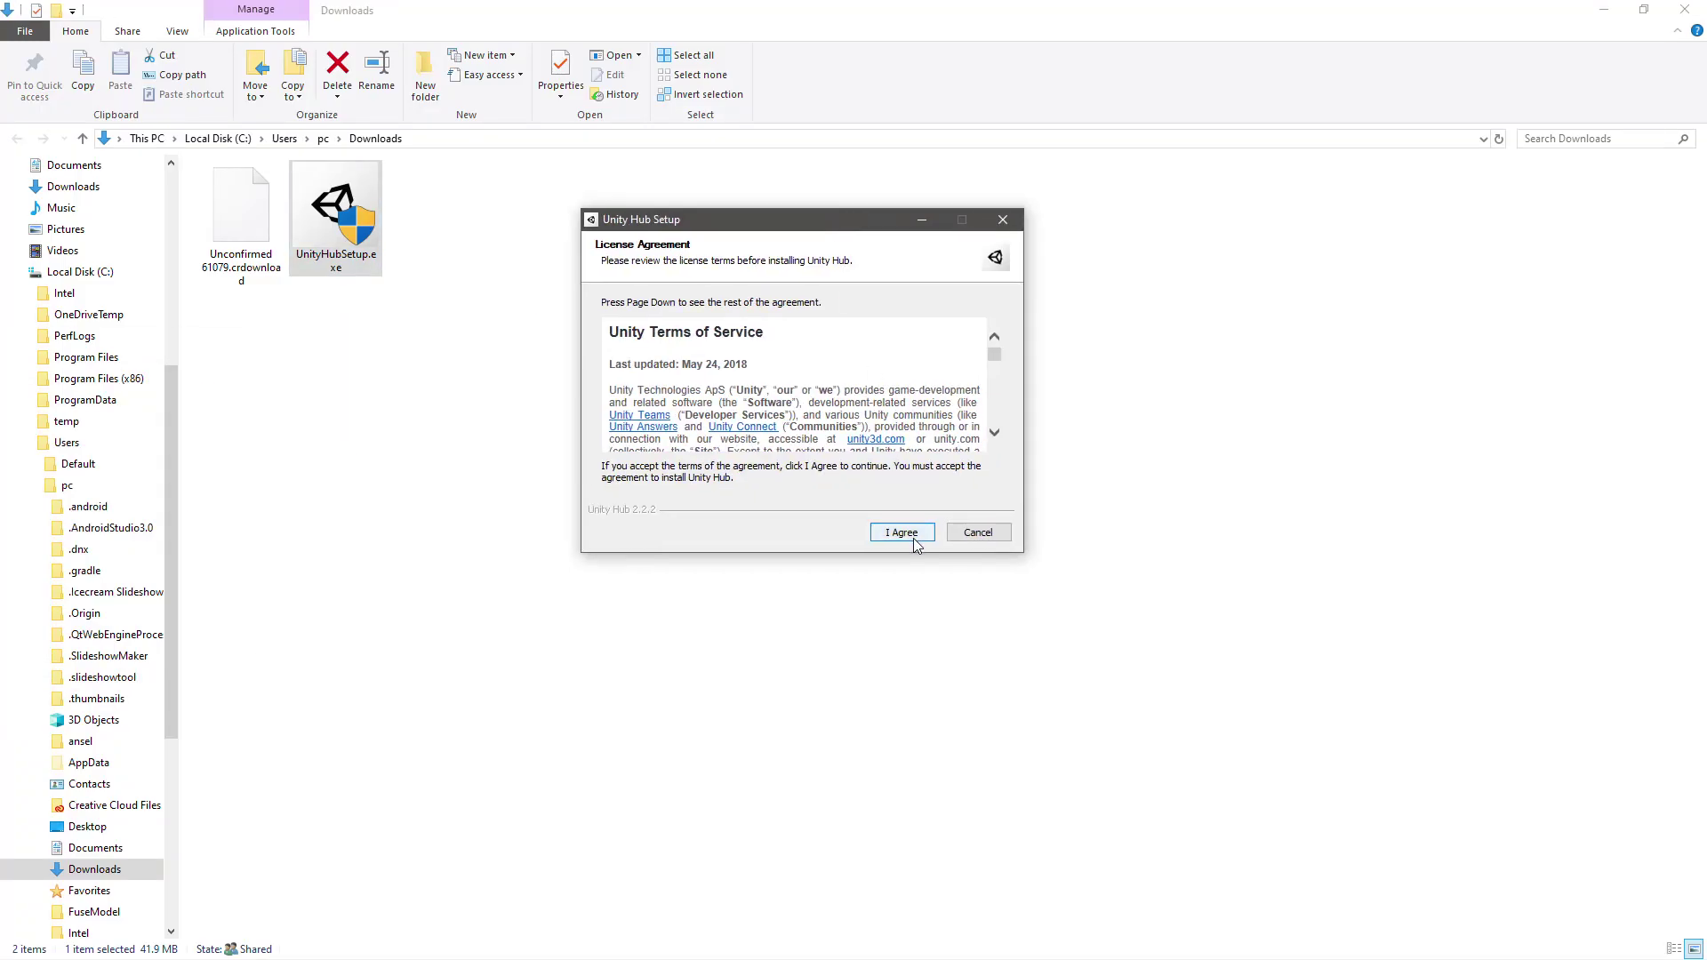
# Step: Accept the license agreement, install Unity Hub in C:\Program Files\Unity Hub, and finish setup with Unity Hub set to run
pyautogui.click(914, 537)
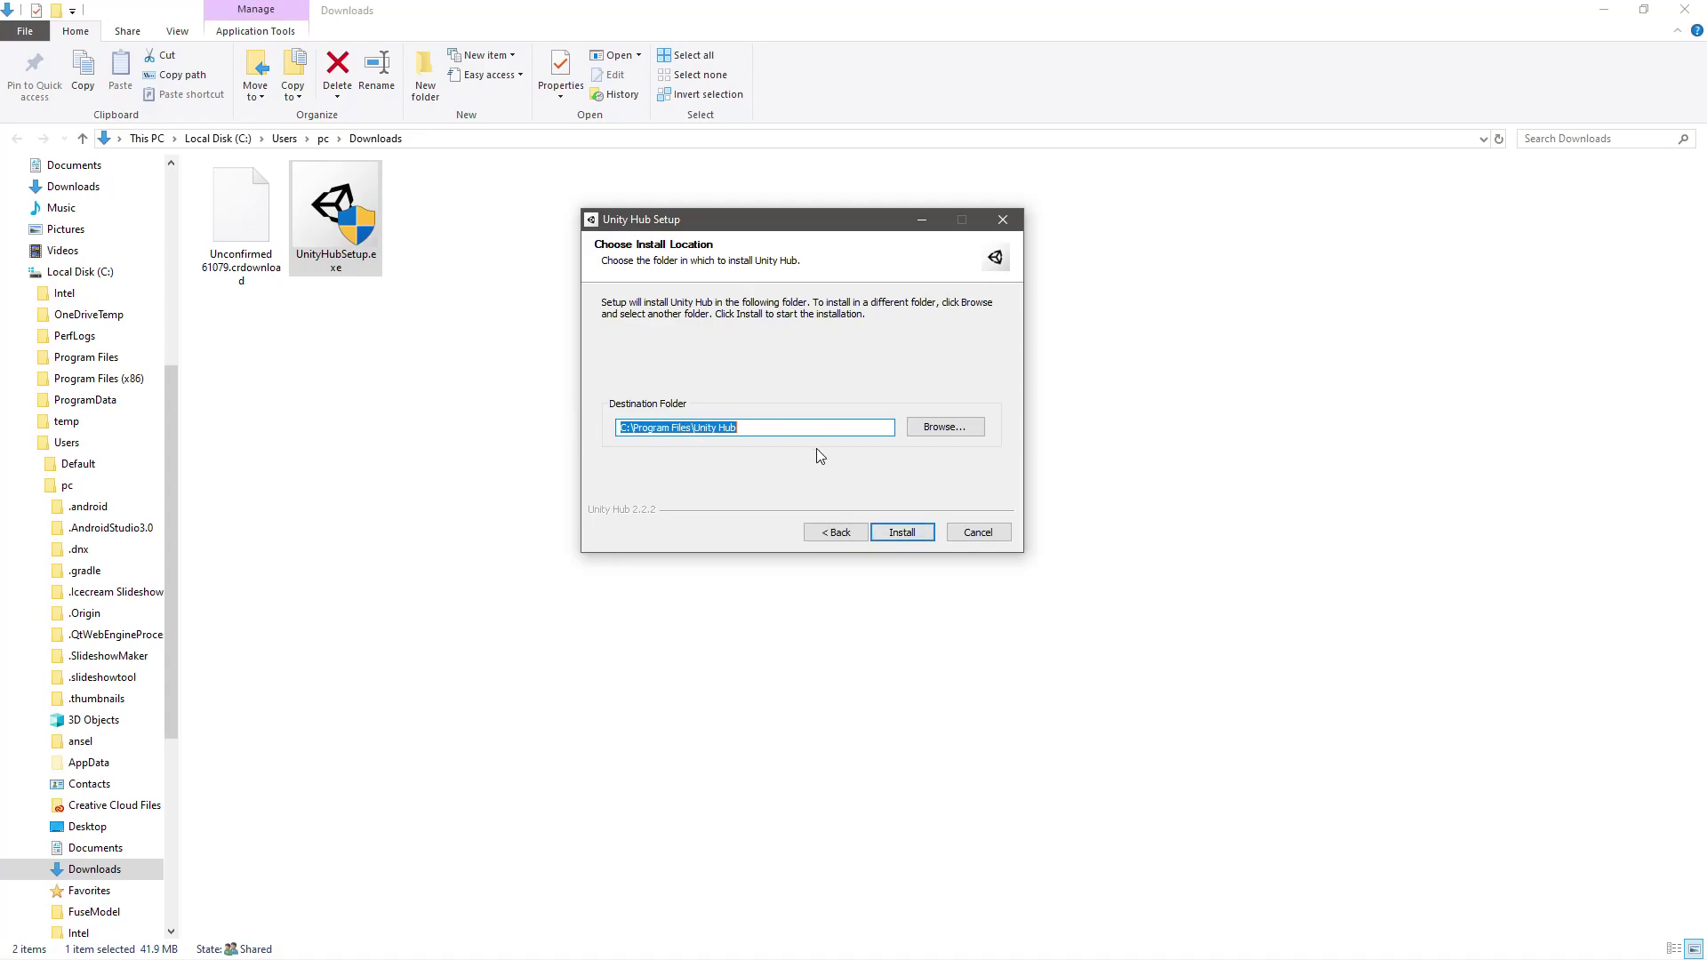
pyautogui.click(623, 429)
pyautogui.click(878, 535)
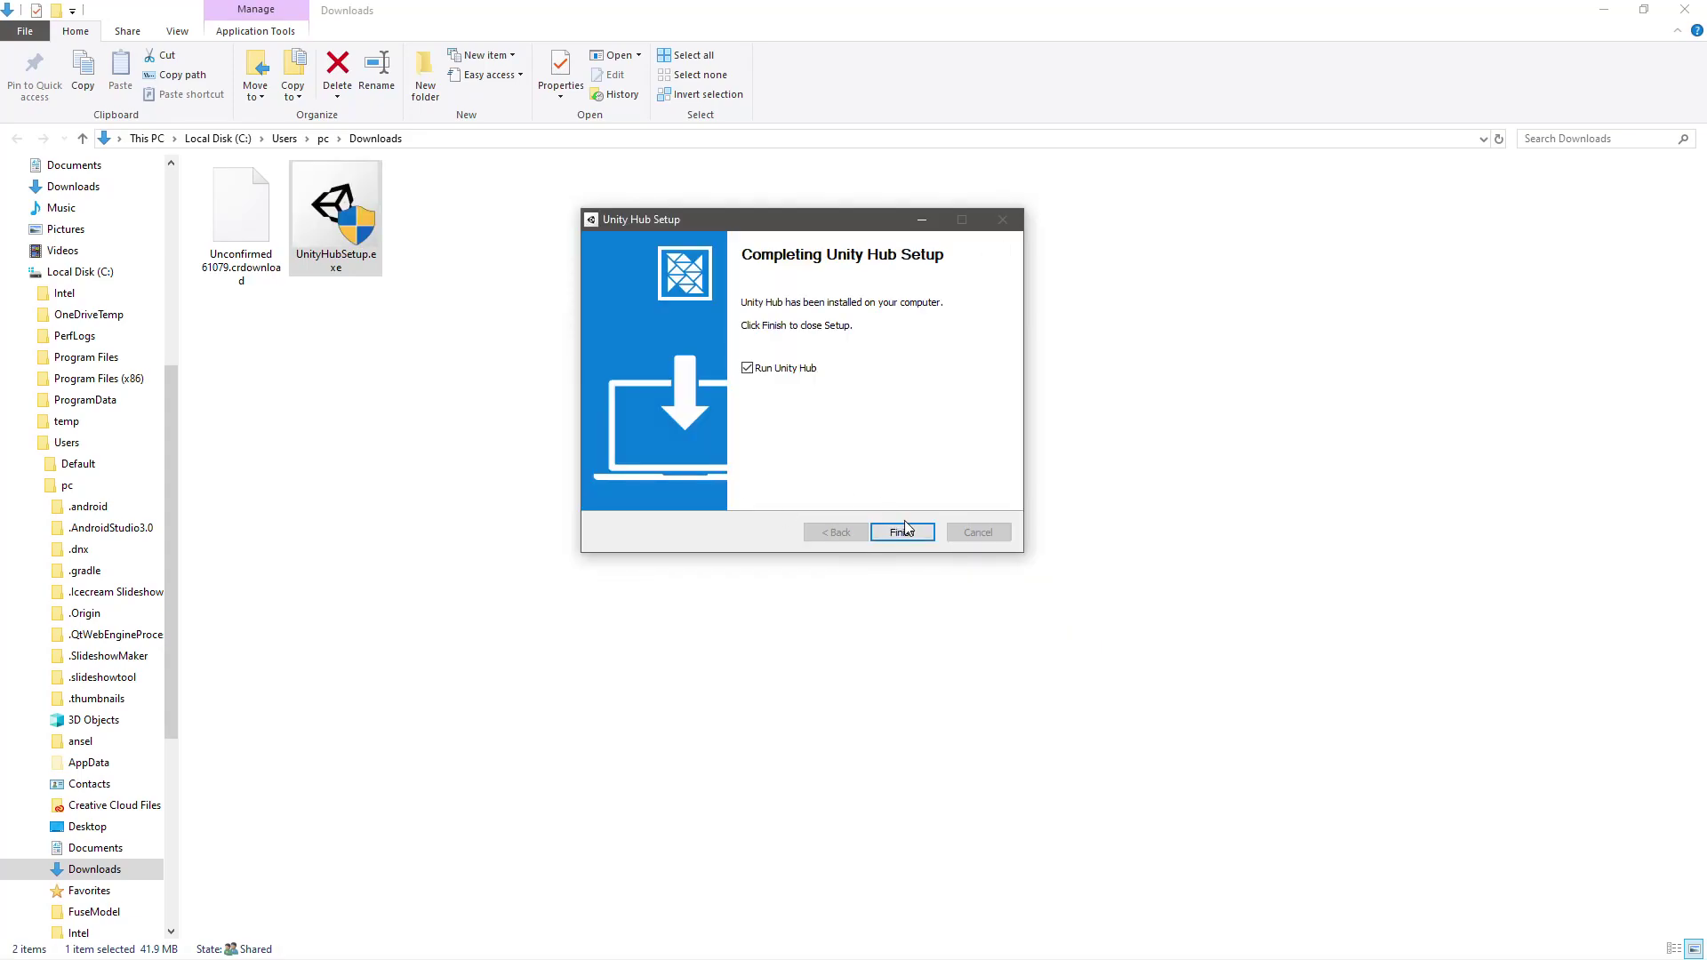
pyautogui.click(905, 530)
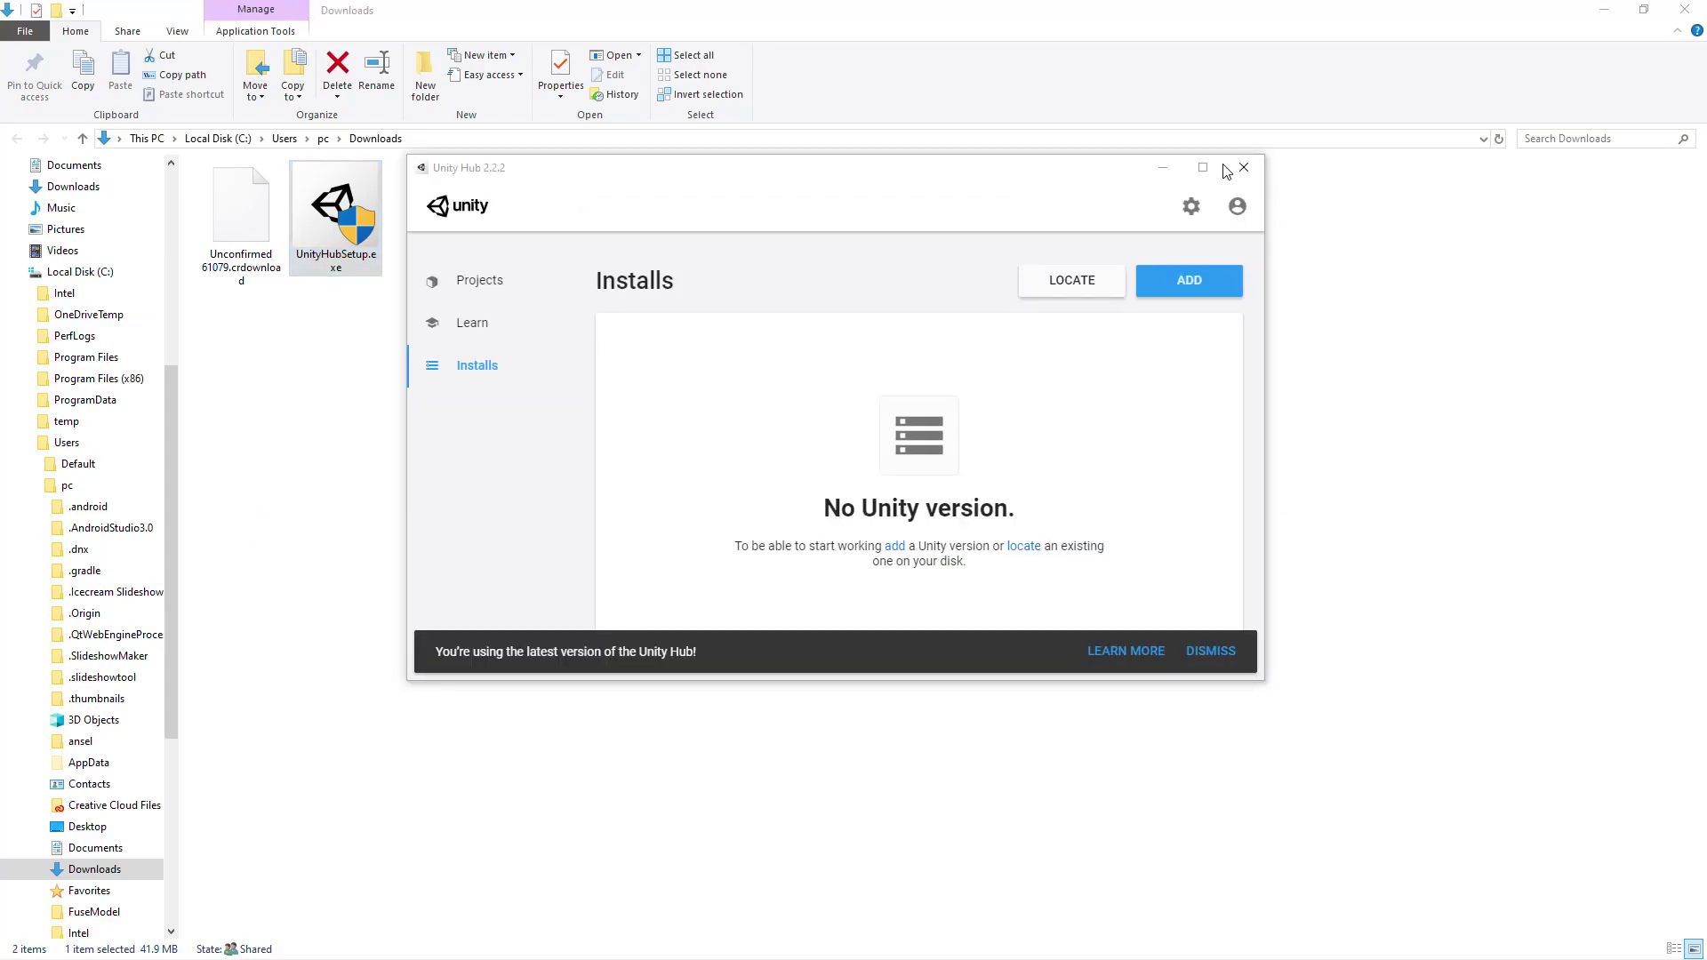
# Step: Maximize the Unity Hub window and dismiss the latest-version notification
pyautogui.click(1206, 168)
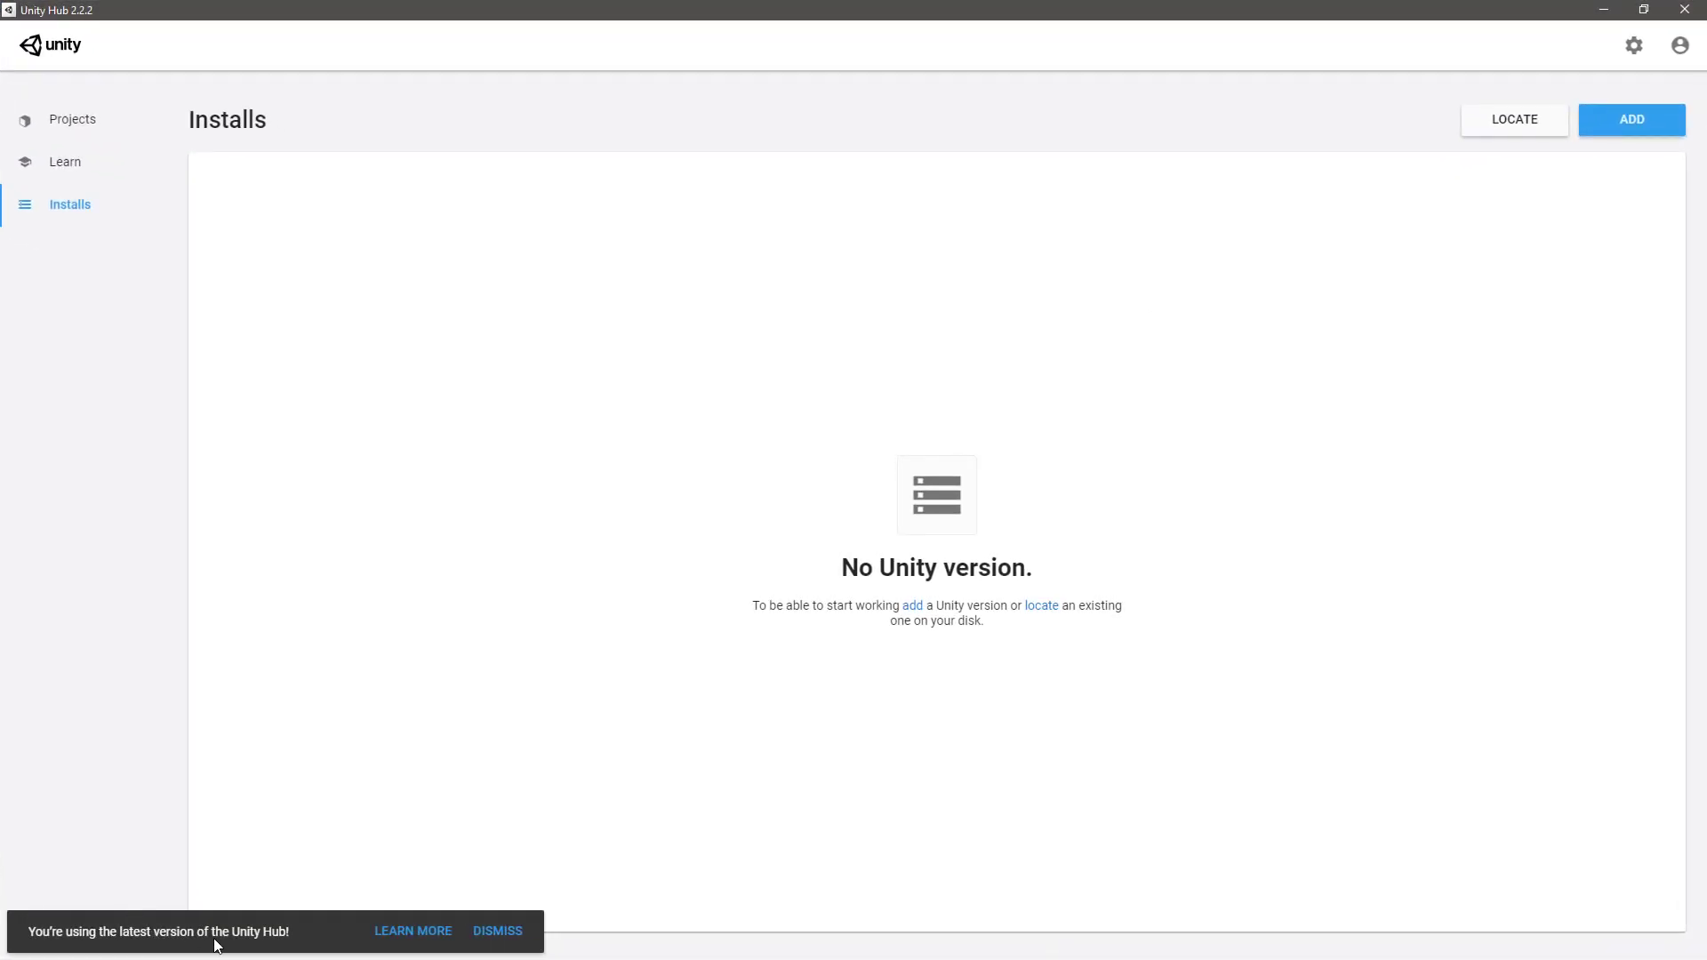
pyautogui.click(514, 930)
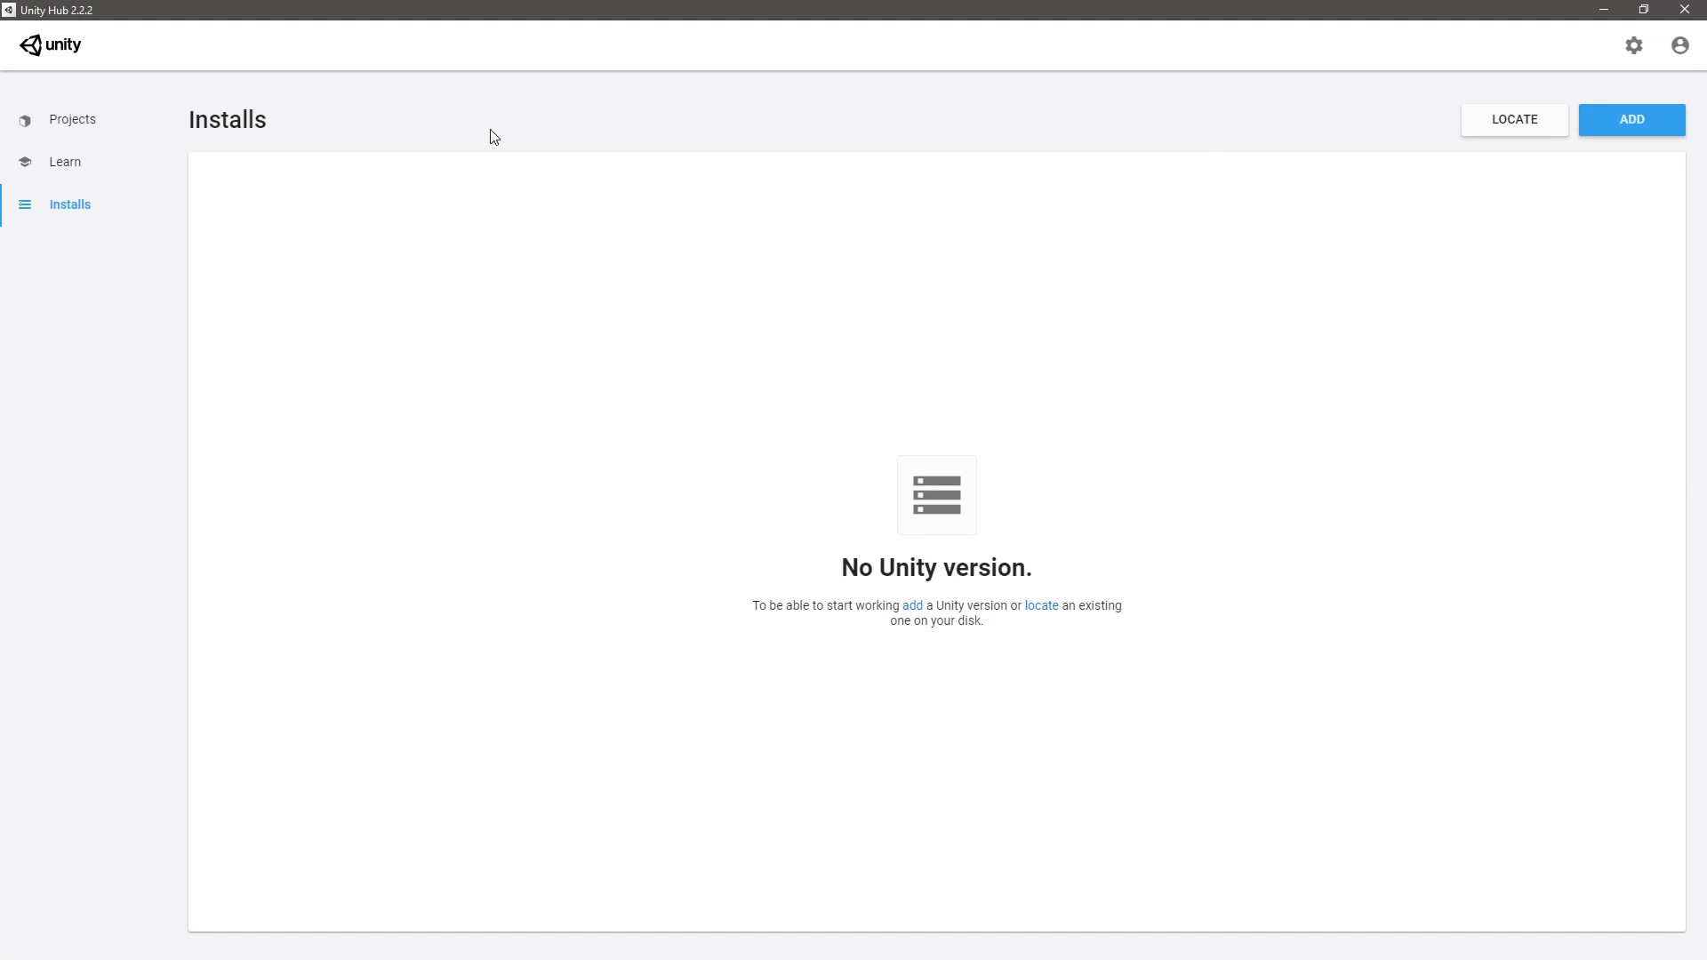
# Step: View the existing projects list, then return to the list of installed Unity versions
pyautogui.click(113, 118)
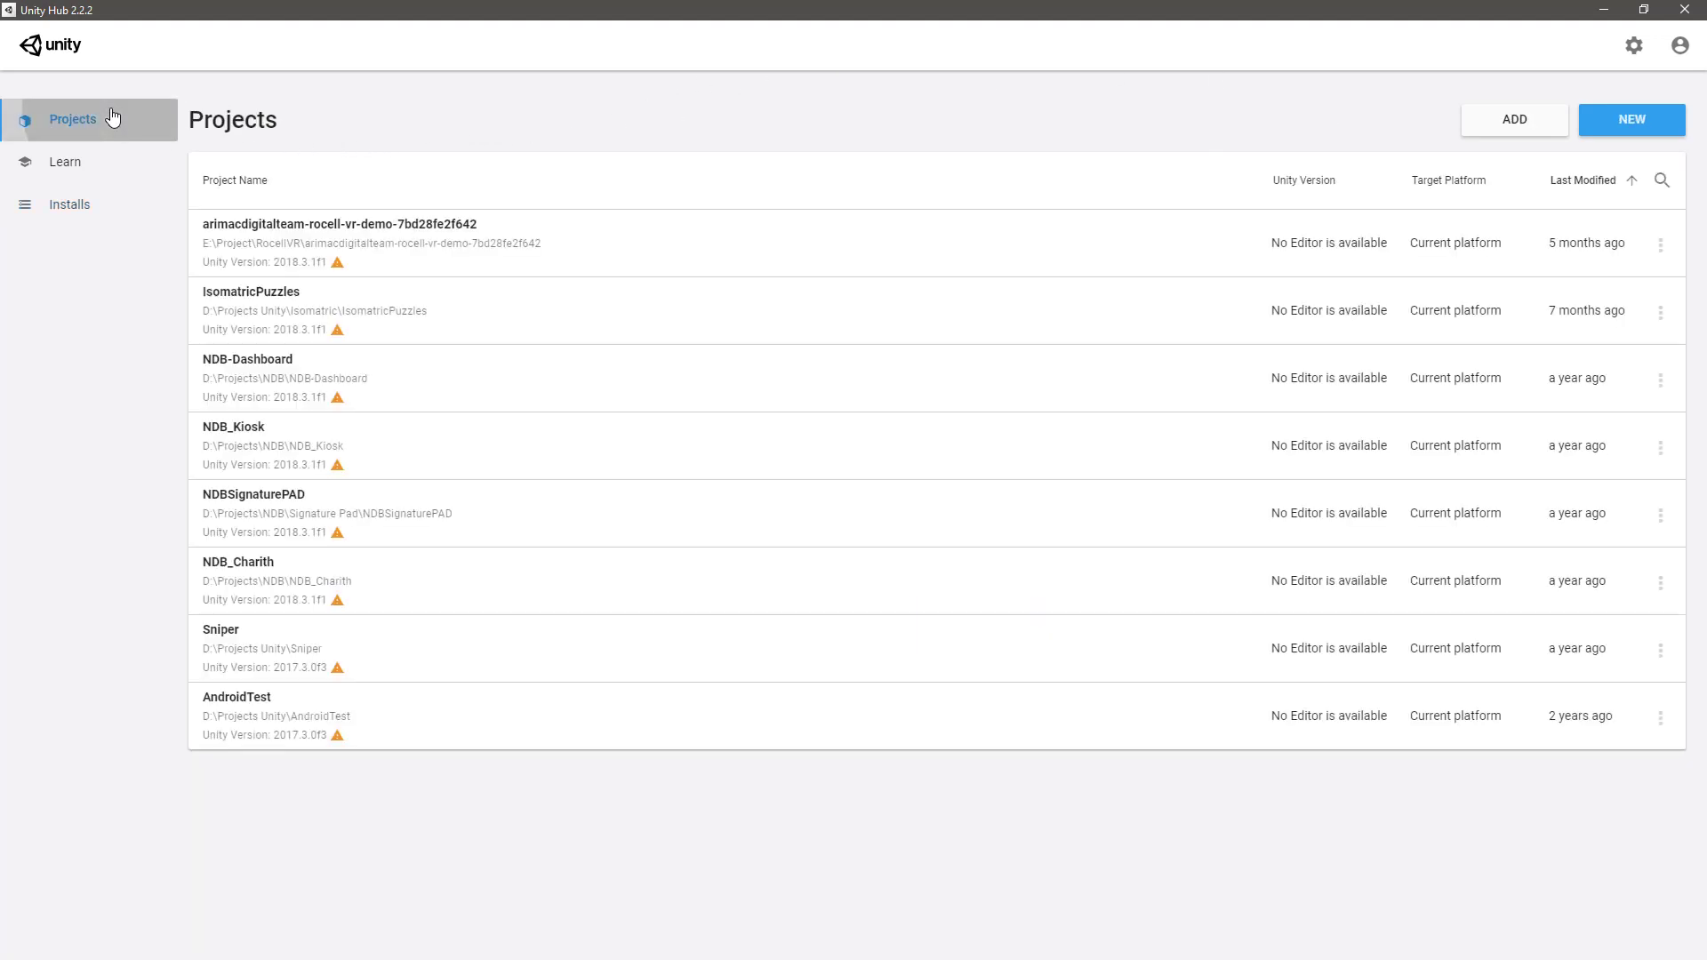
pyautogui.click(66, 212)
pyautogui.click(51, 118)
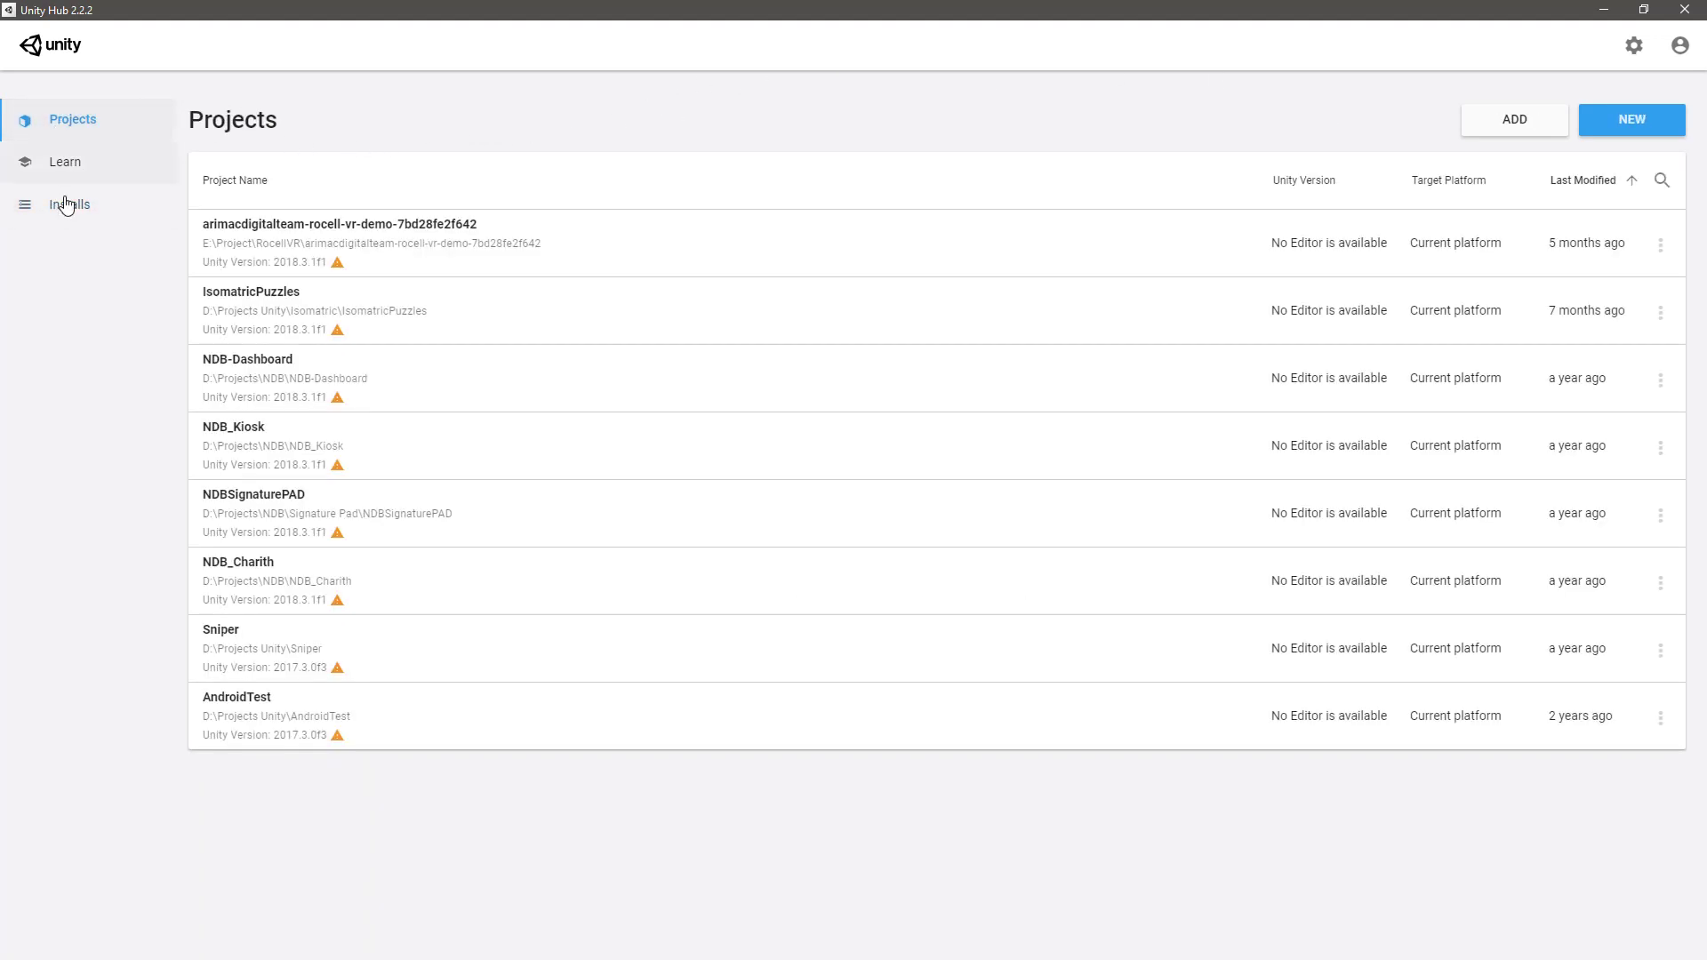
pyautogui.click(70, 213)
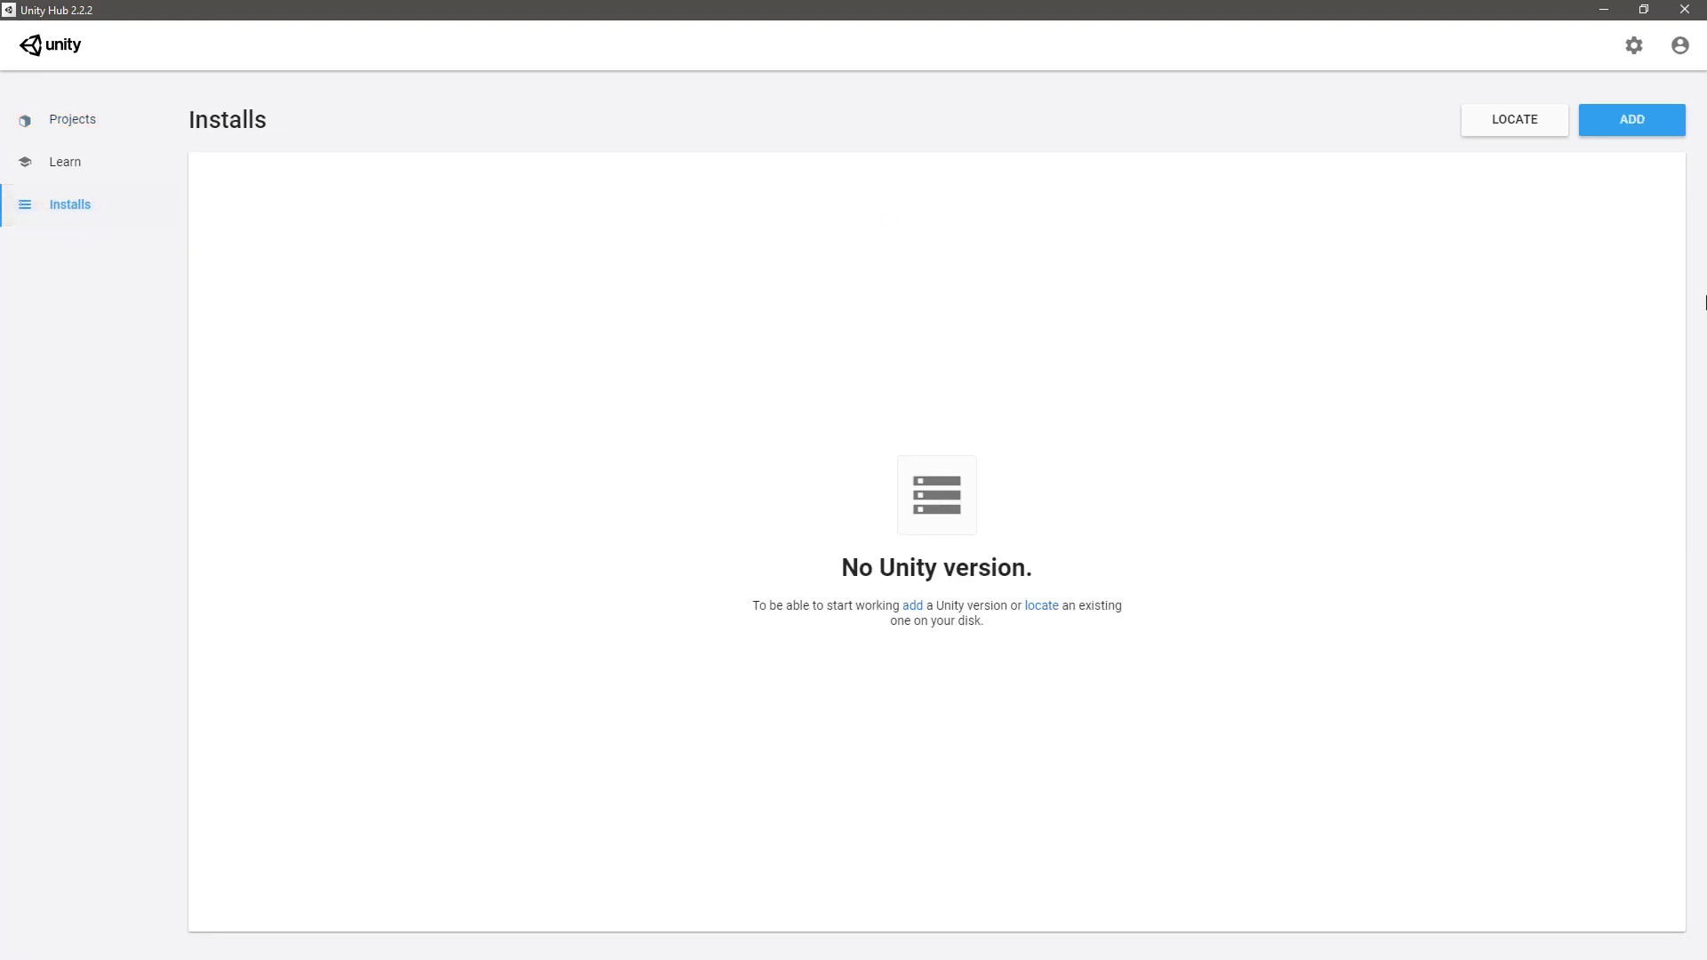
# Step: Begin adding Unity version 2019.2.17f1 and review the platform, documentation and language modules offered with it
pyautogui.click(1614, 122)
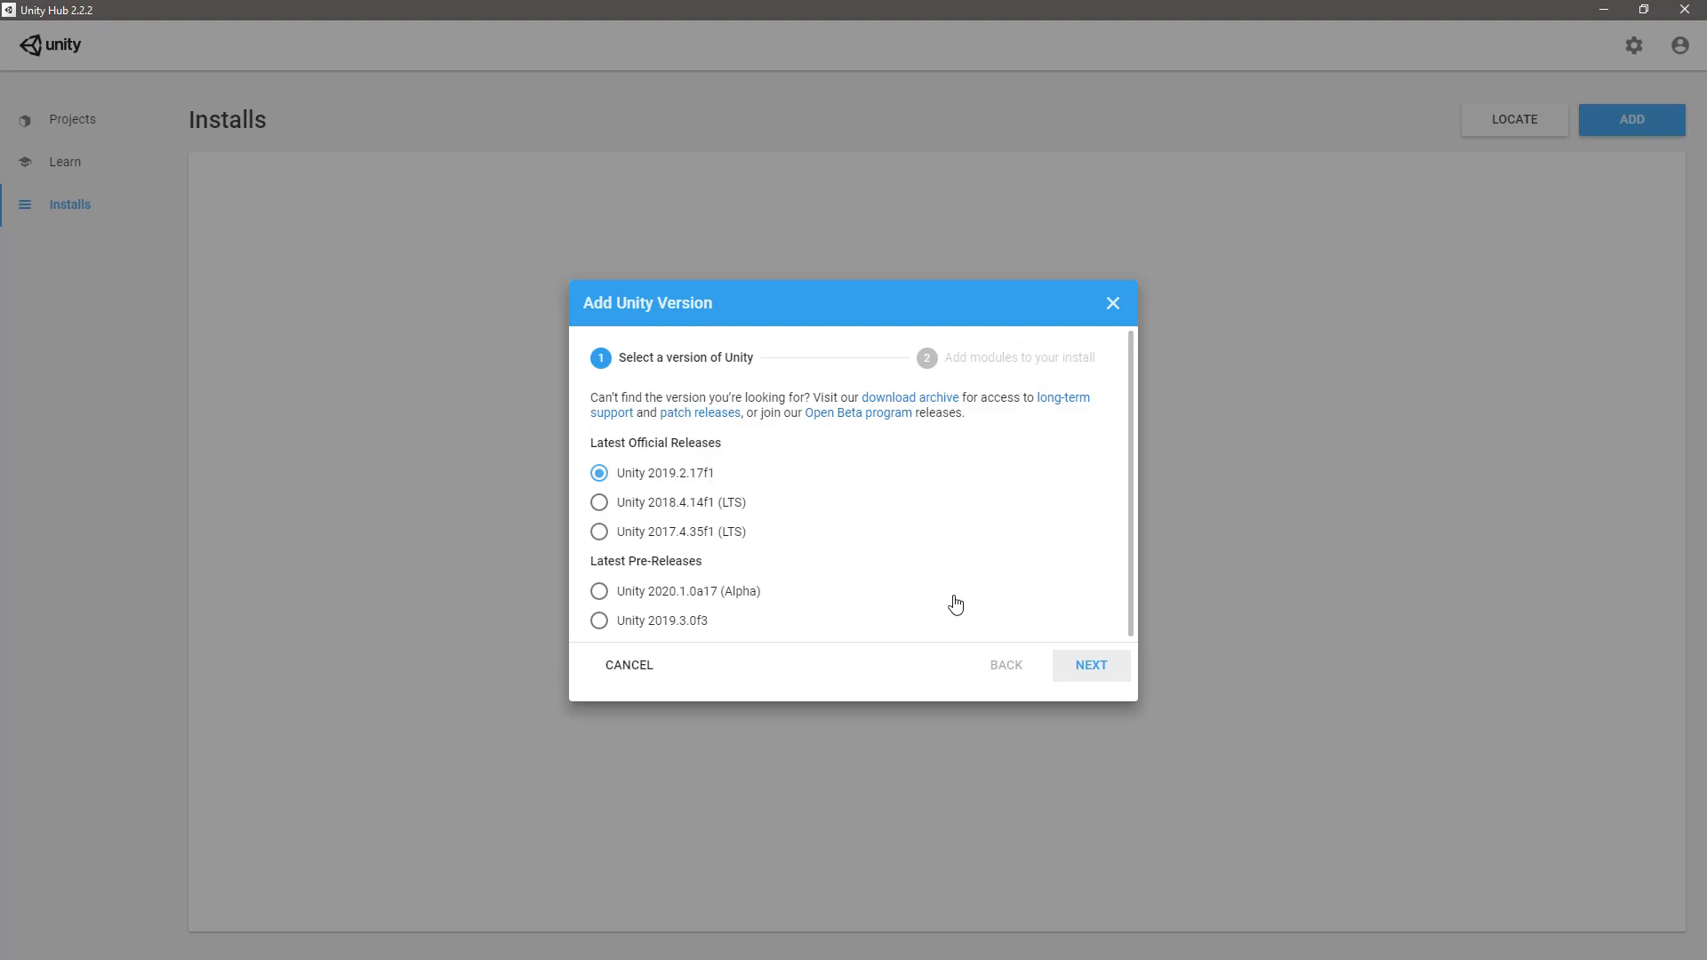
pyautogui.click(1079, 666)
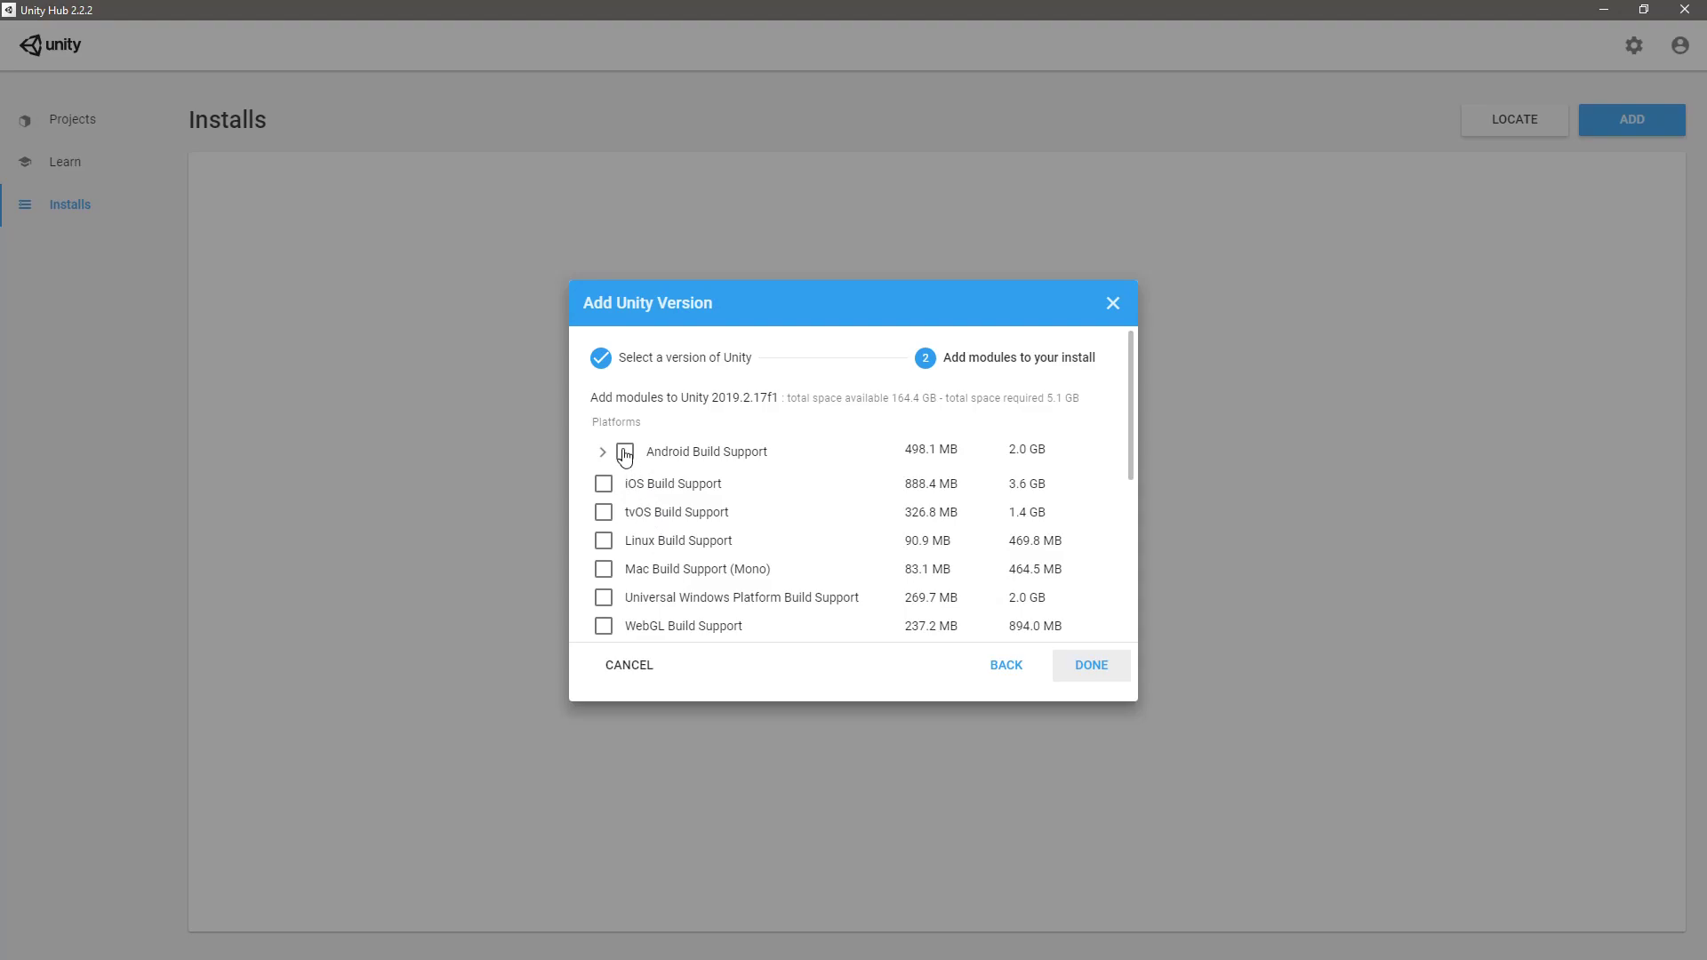
pyautogui.scroll(-1, 619, 593)
pyautogui.scroll(-3, 620, 593)
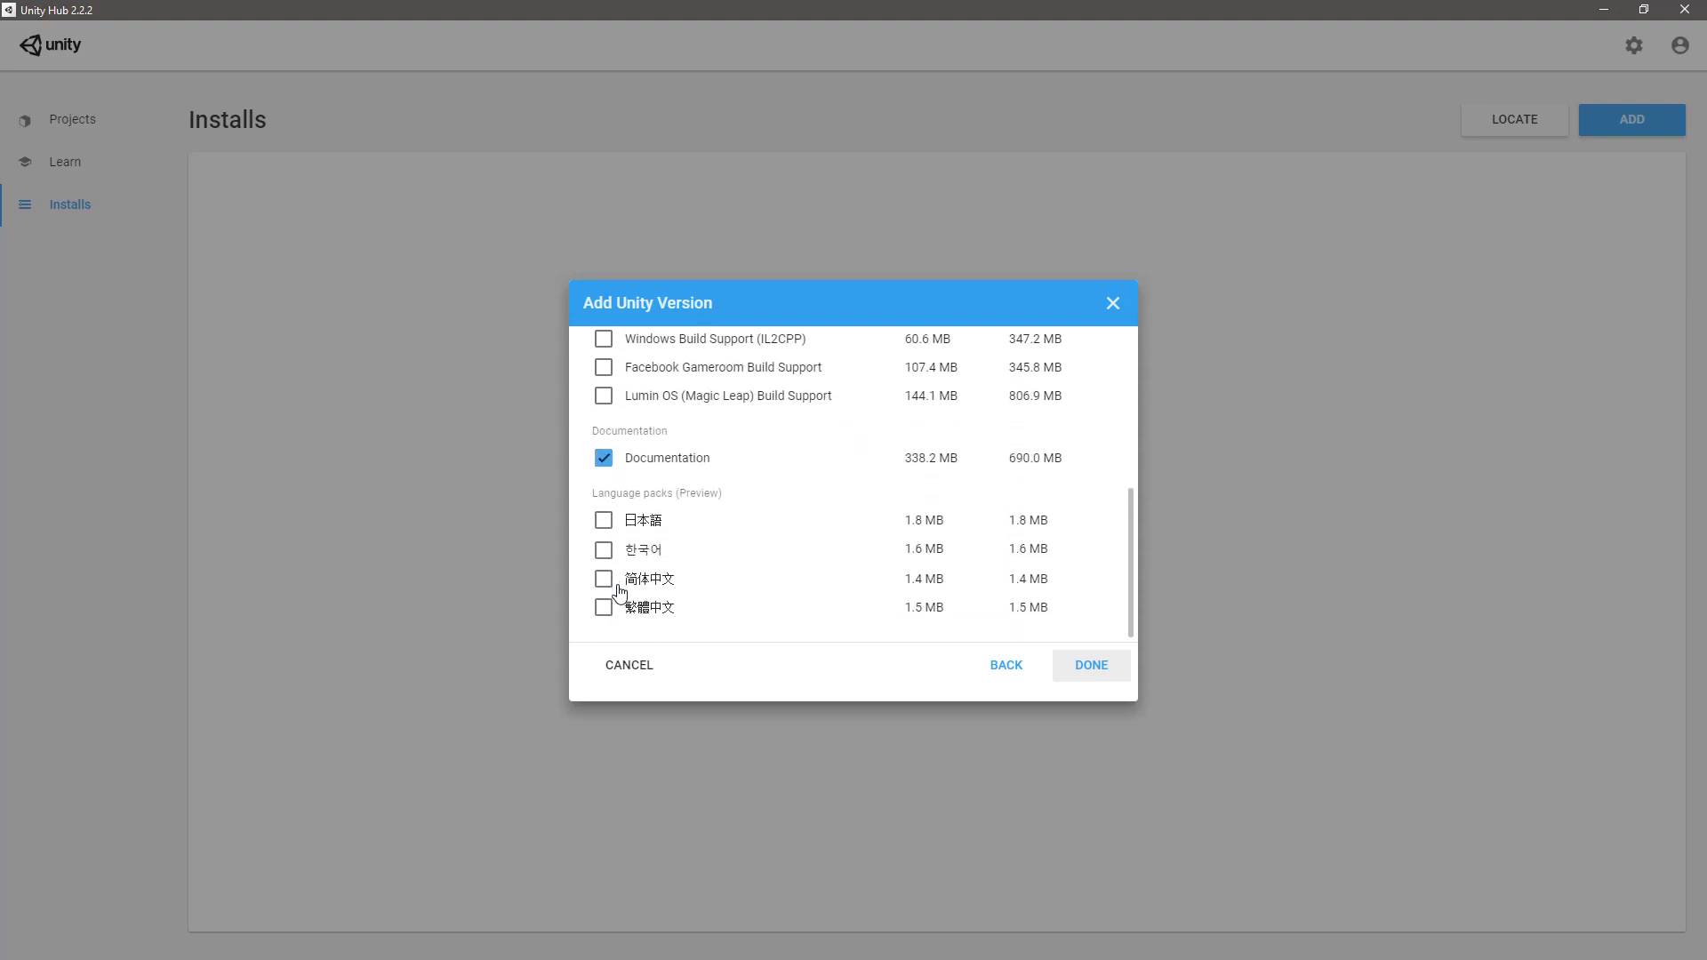
pyautogui.scroll(4, 620, 593)
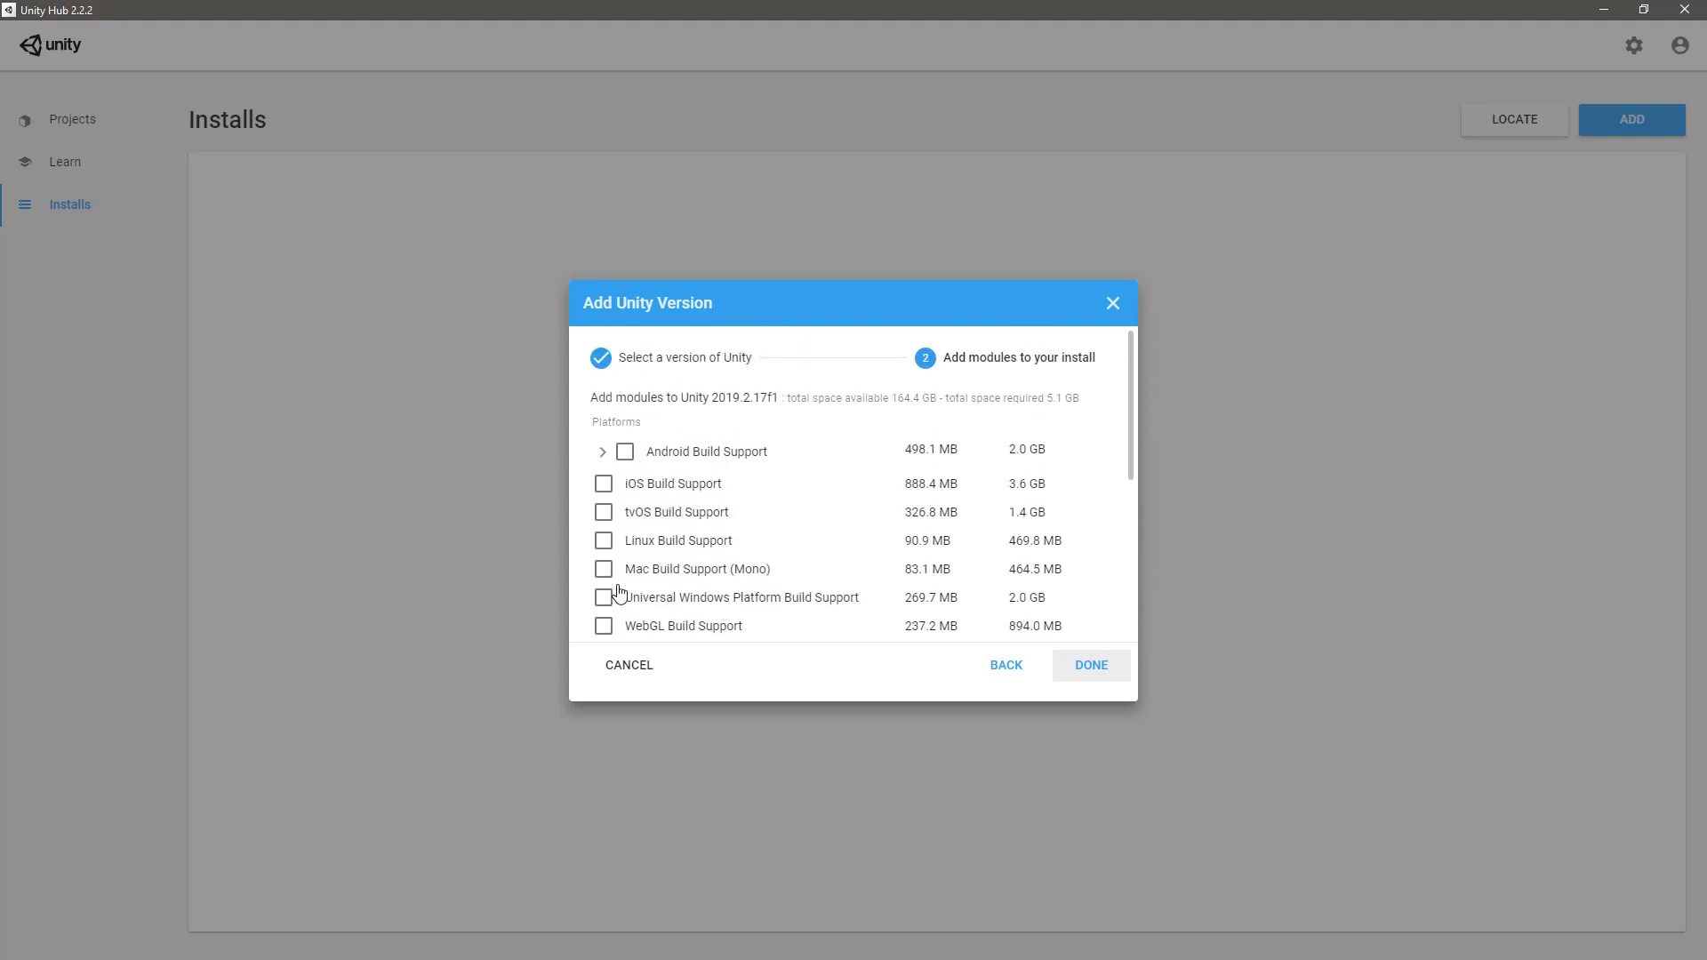
pyautogui.scroll(-1, 620, 593)
pyautogui.scroll(1, 604, 505)
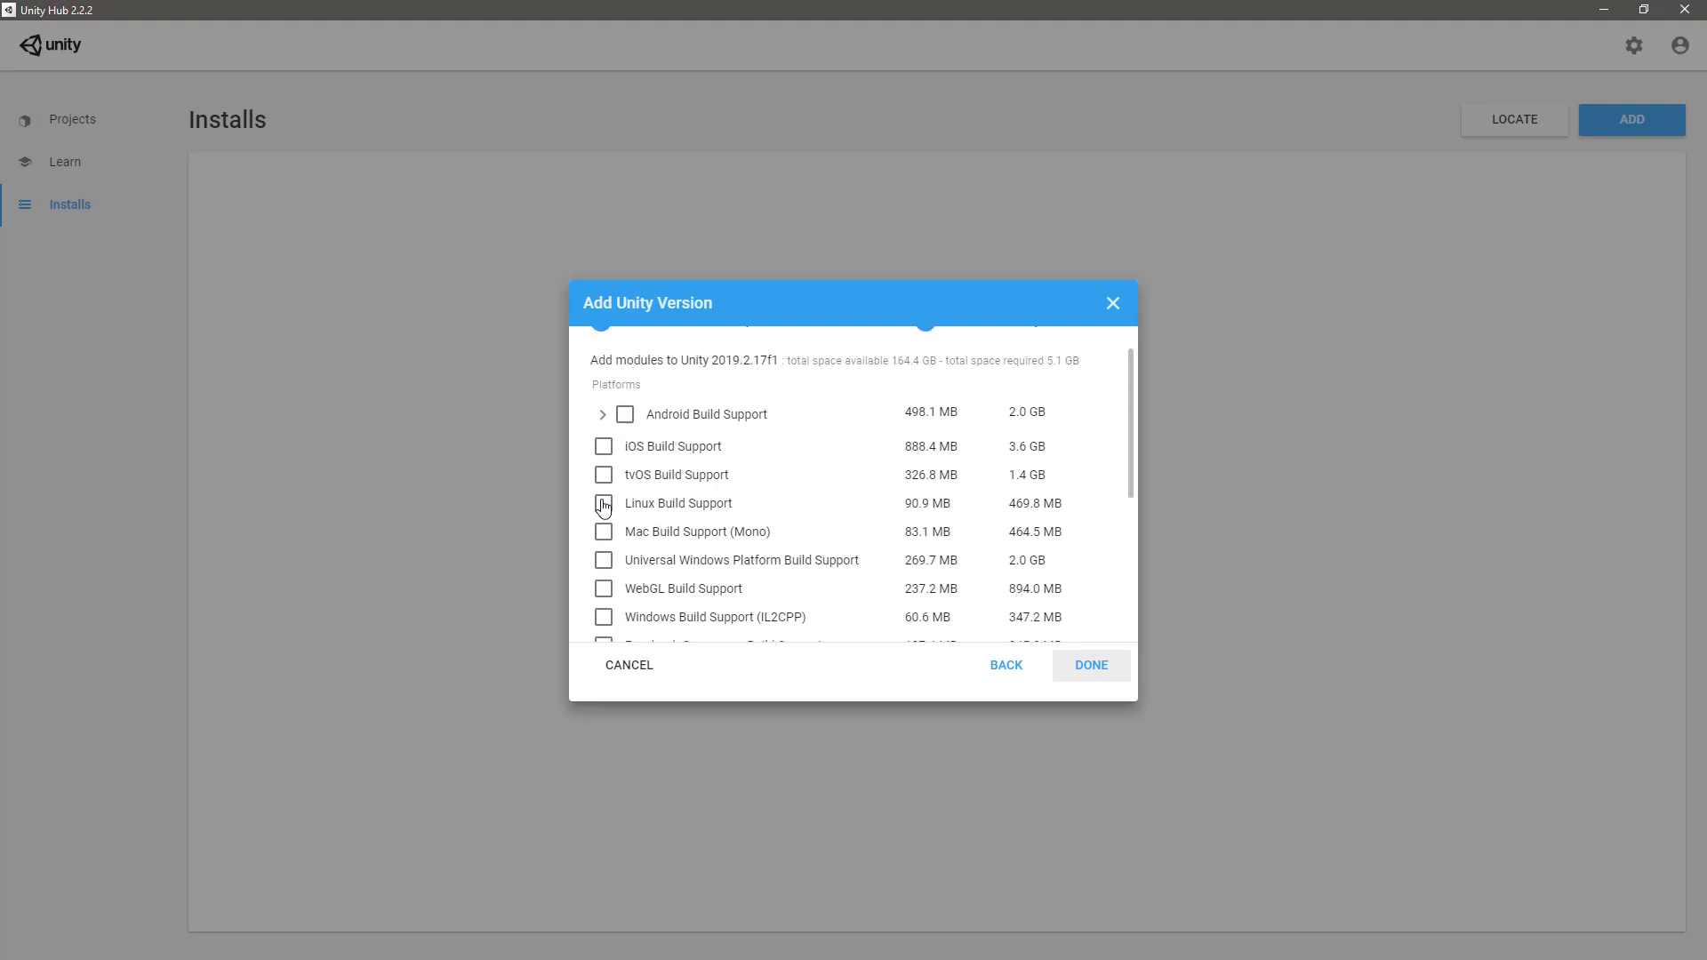
pyautogui.scroll(1, 604, 506)
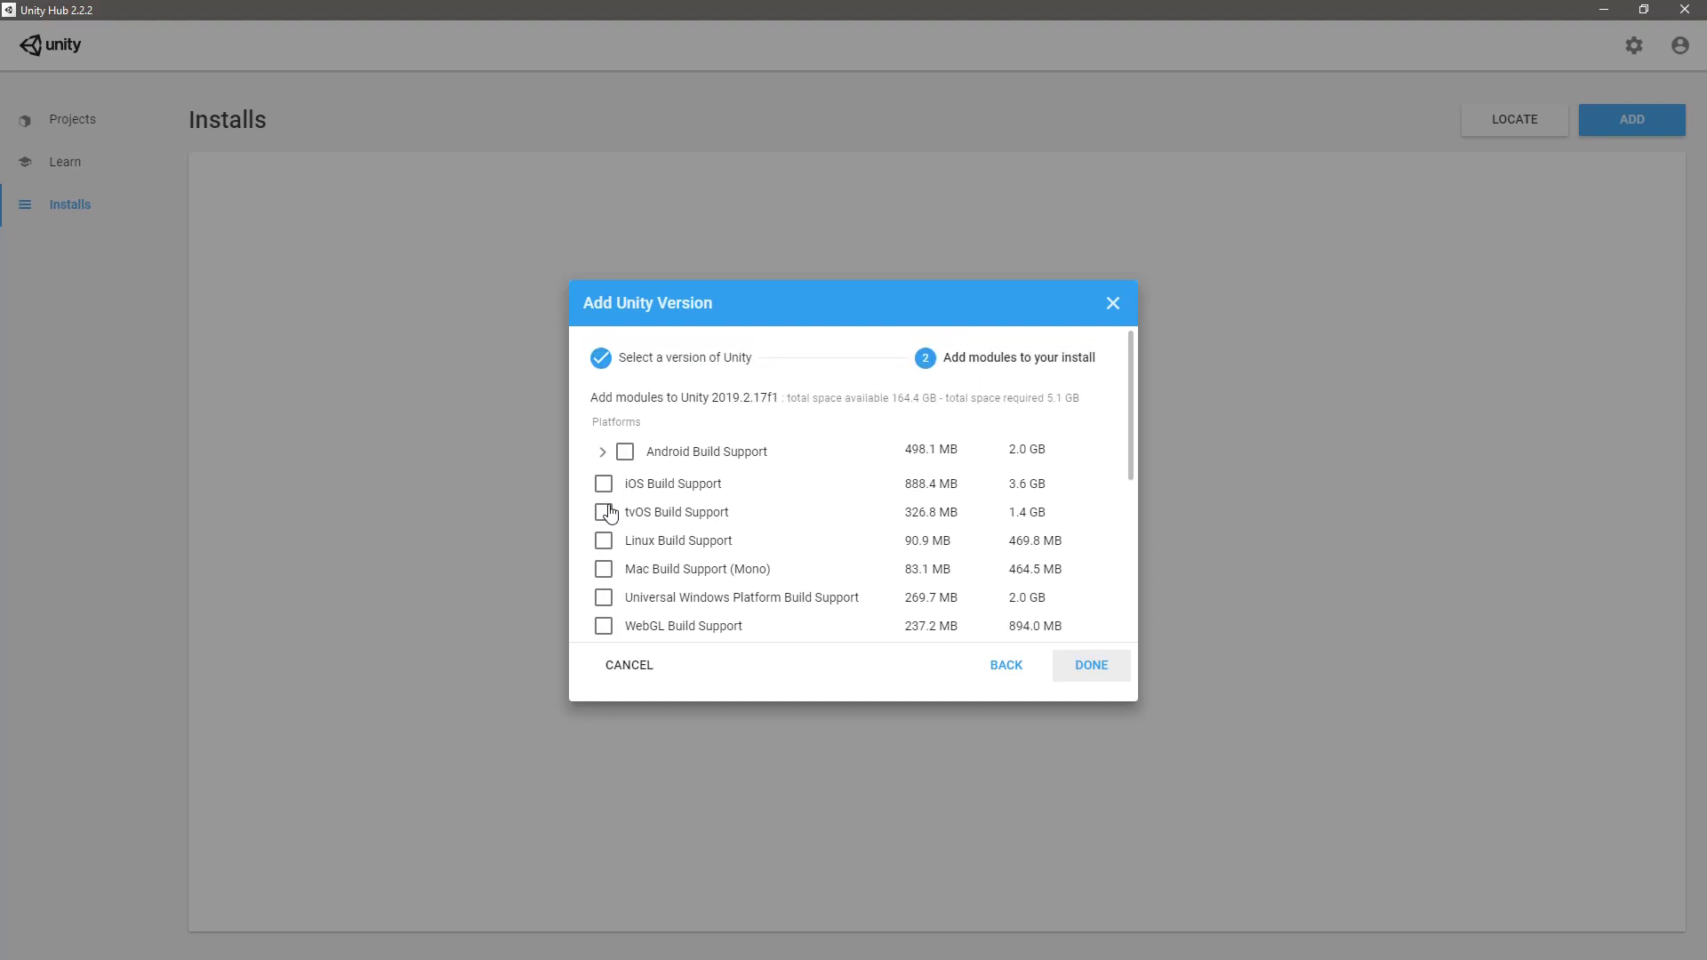
# Step: Include Universal Windows Platform Build Support alongside Documentation and install Unity 2019.2.17f1
pyautogui.scroll(-1, 610, 514)
pyautogui.click(604, 509)
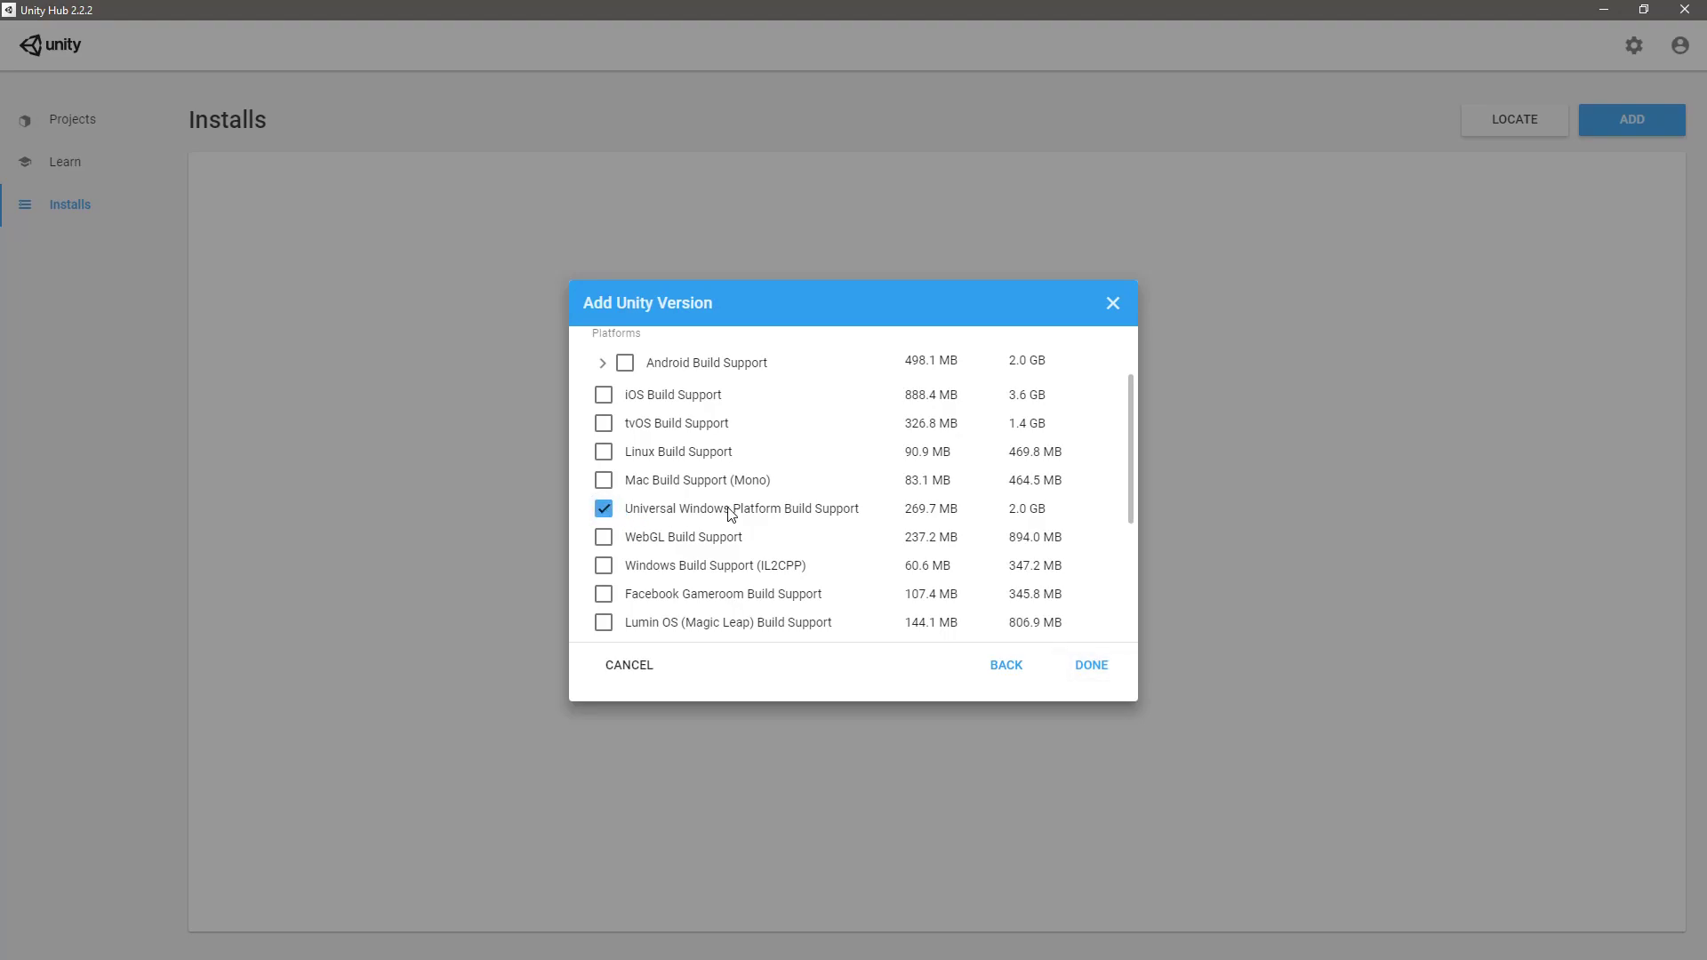
pyautogui.scroll(-3, 729, 512)
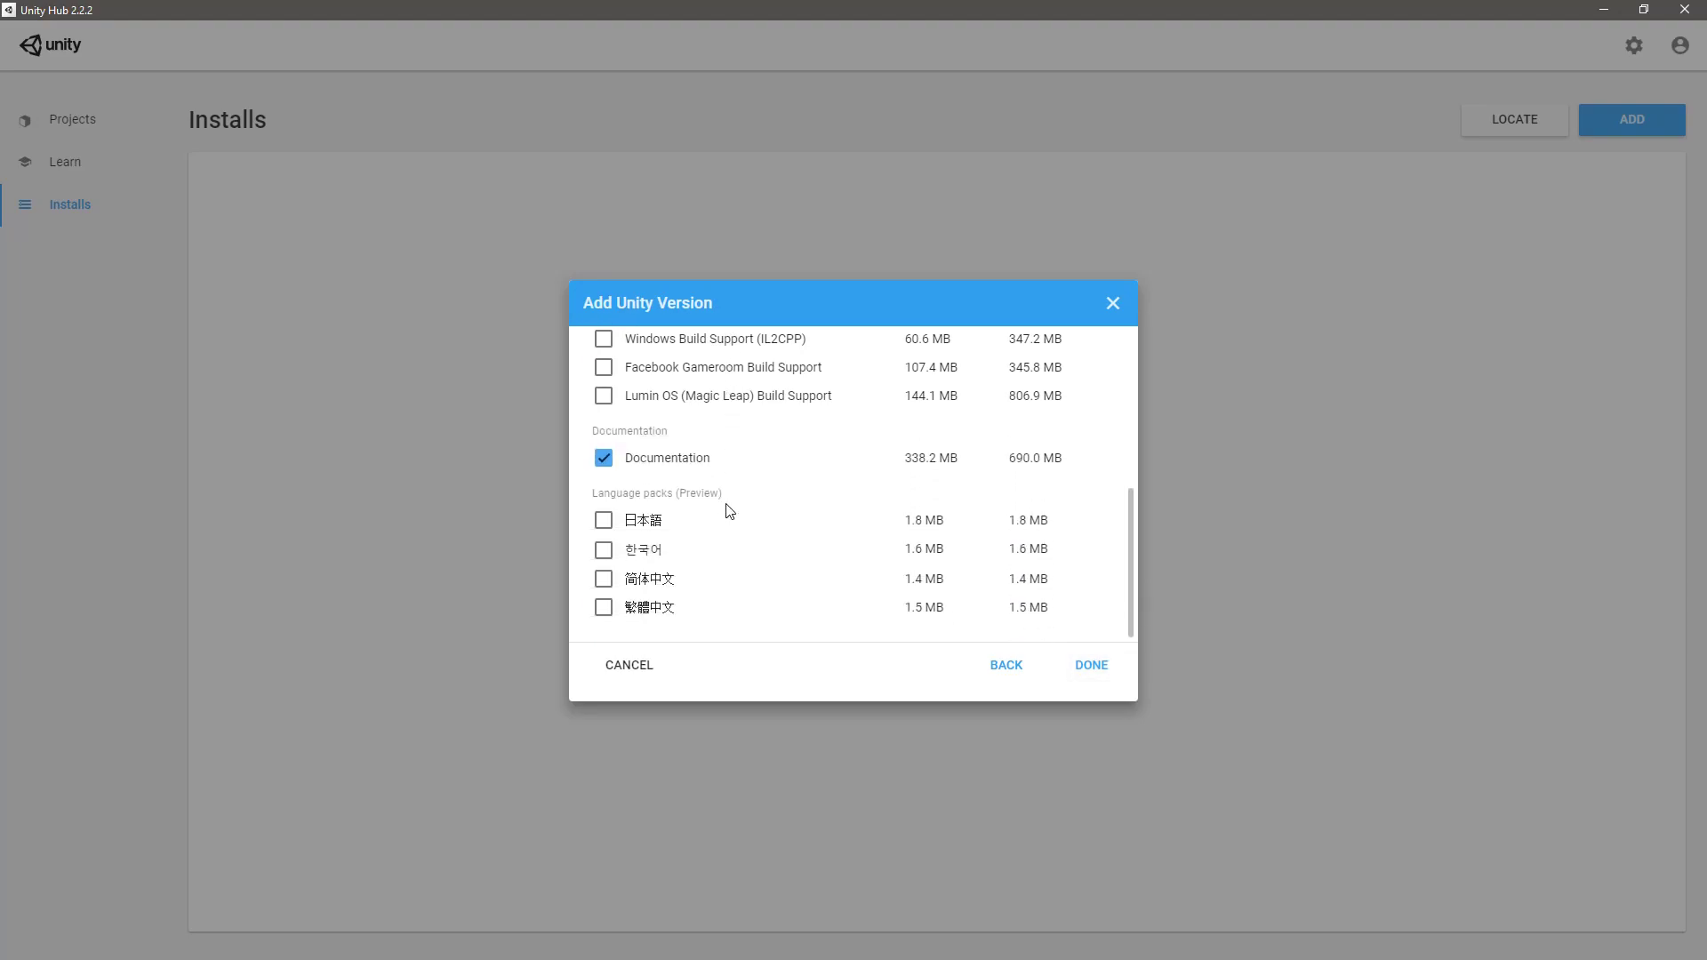
pyautogui.scroll(5, 724, 508)
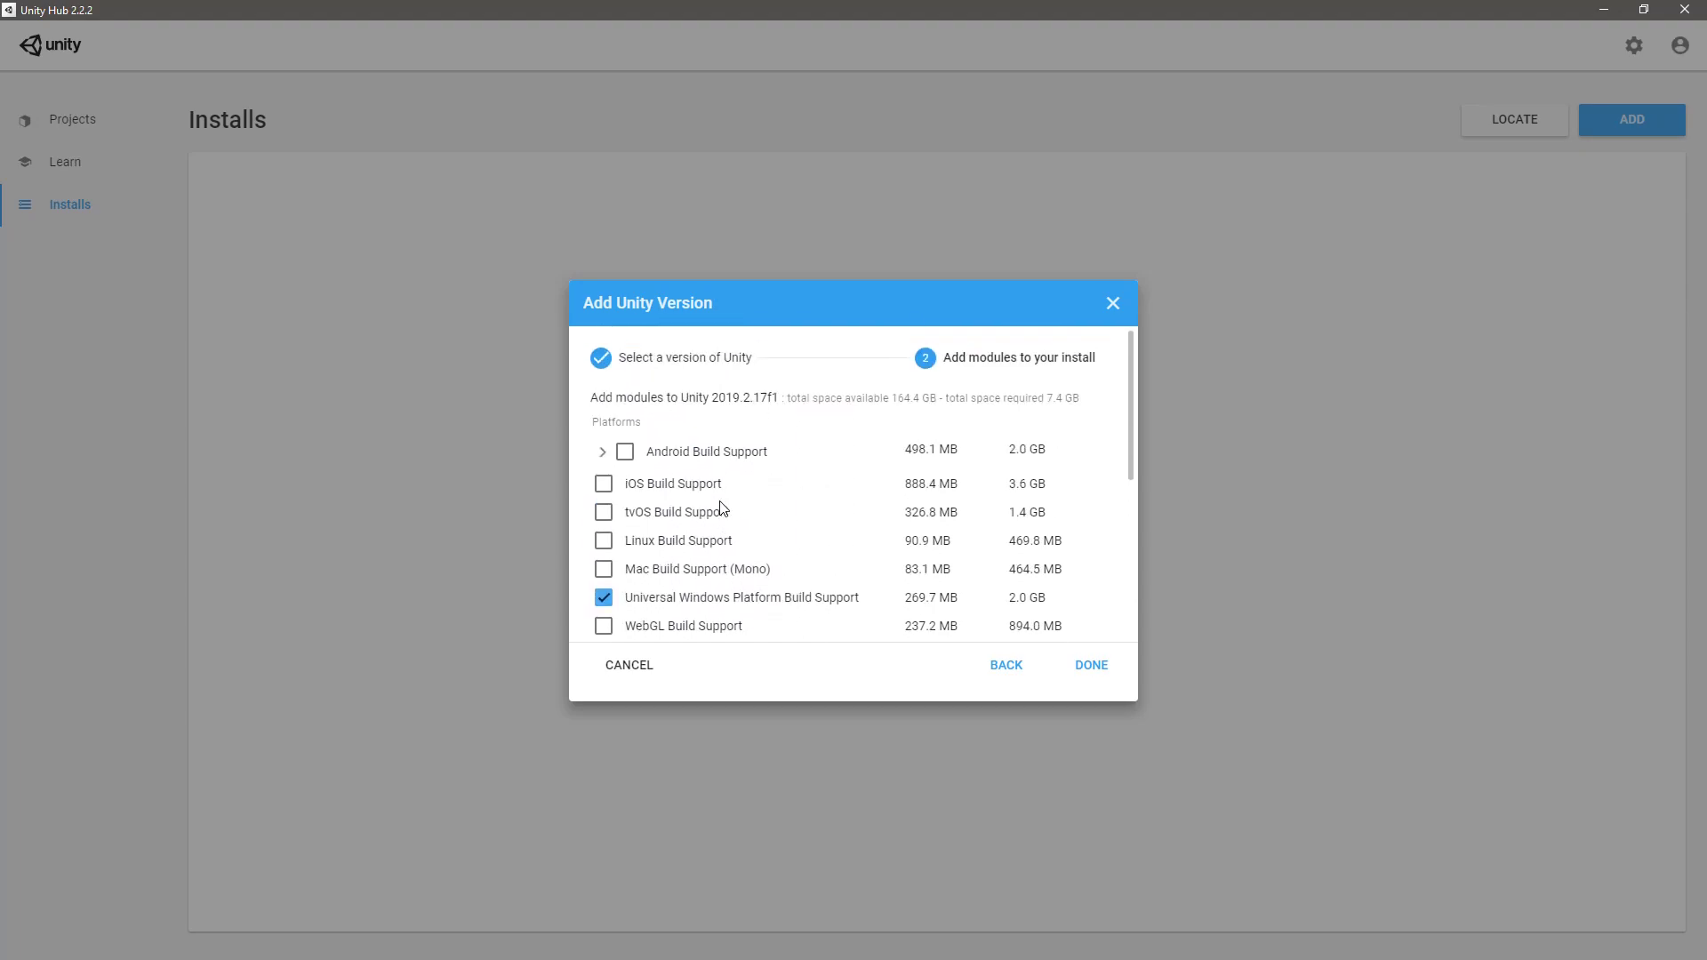
pyautogui.click(1089, 671)
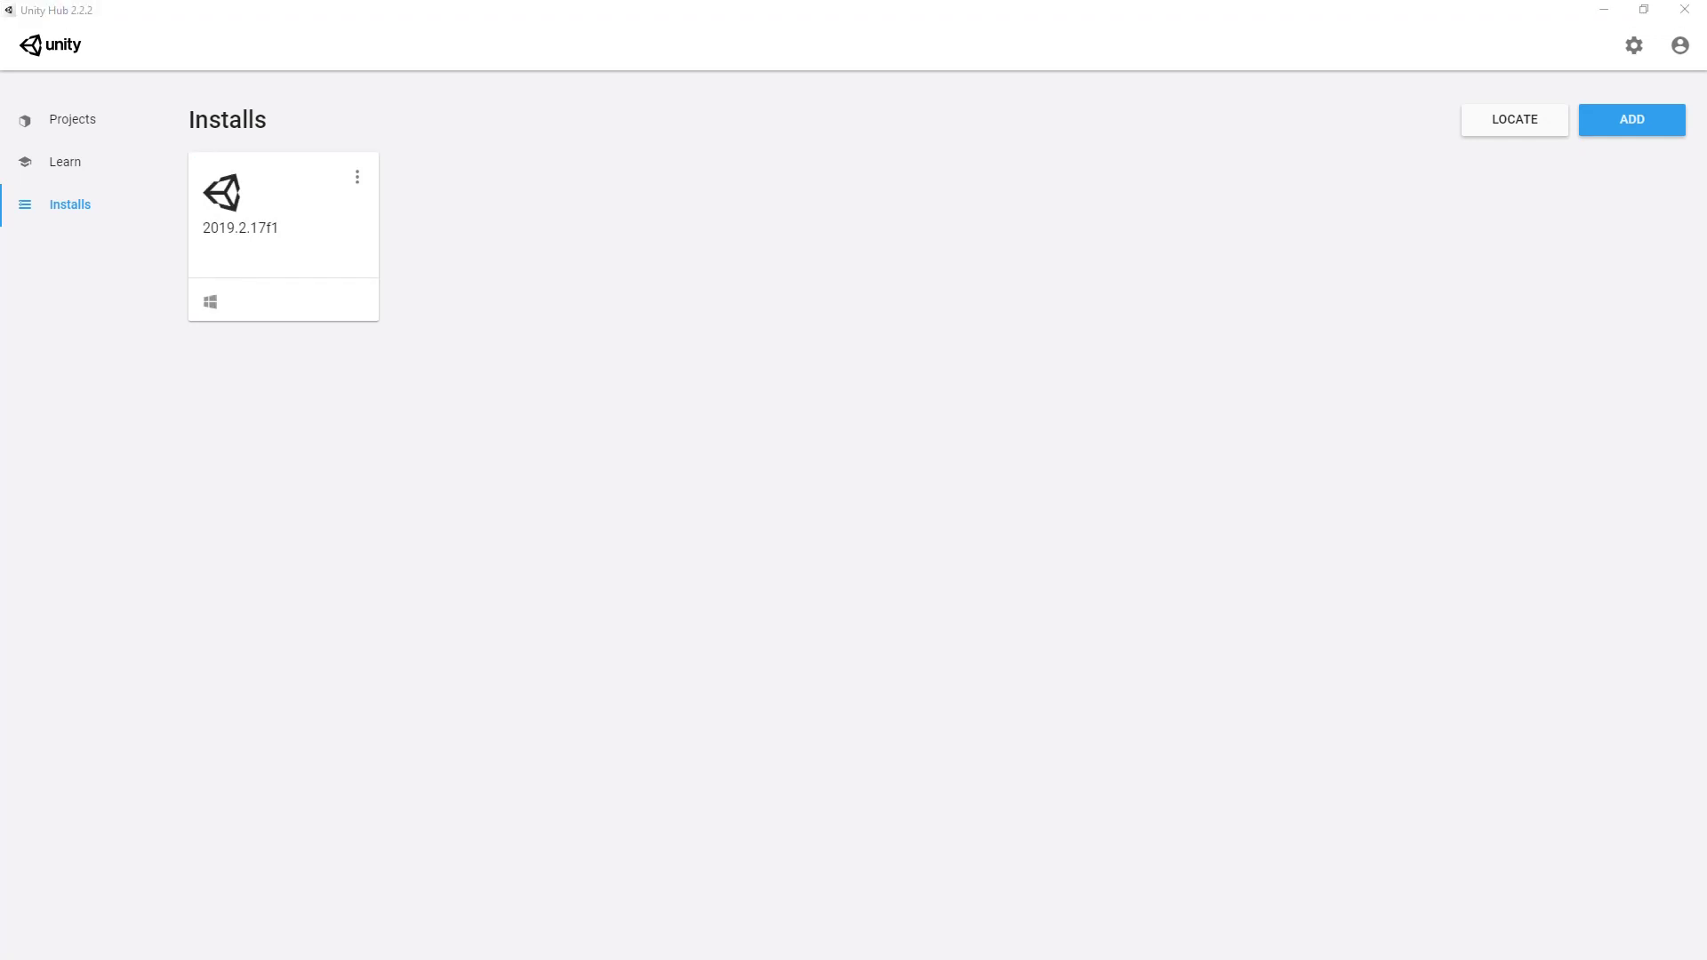
# Step: Allow Unity Hub to communicate on public networks through the Windows Defender Firewall
pyautogui.moveTo(249, 498); pyautogui.dragTo(674, 304)
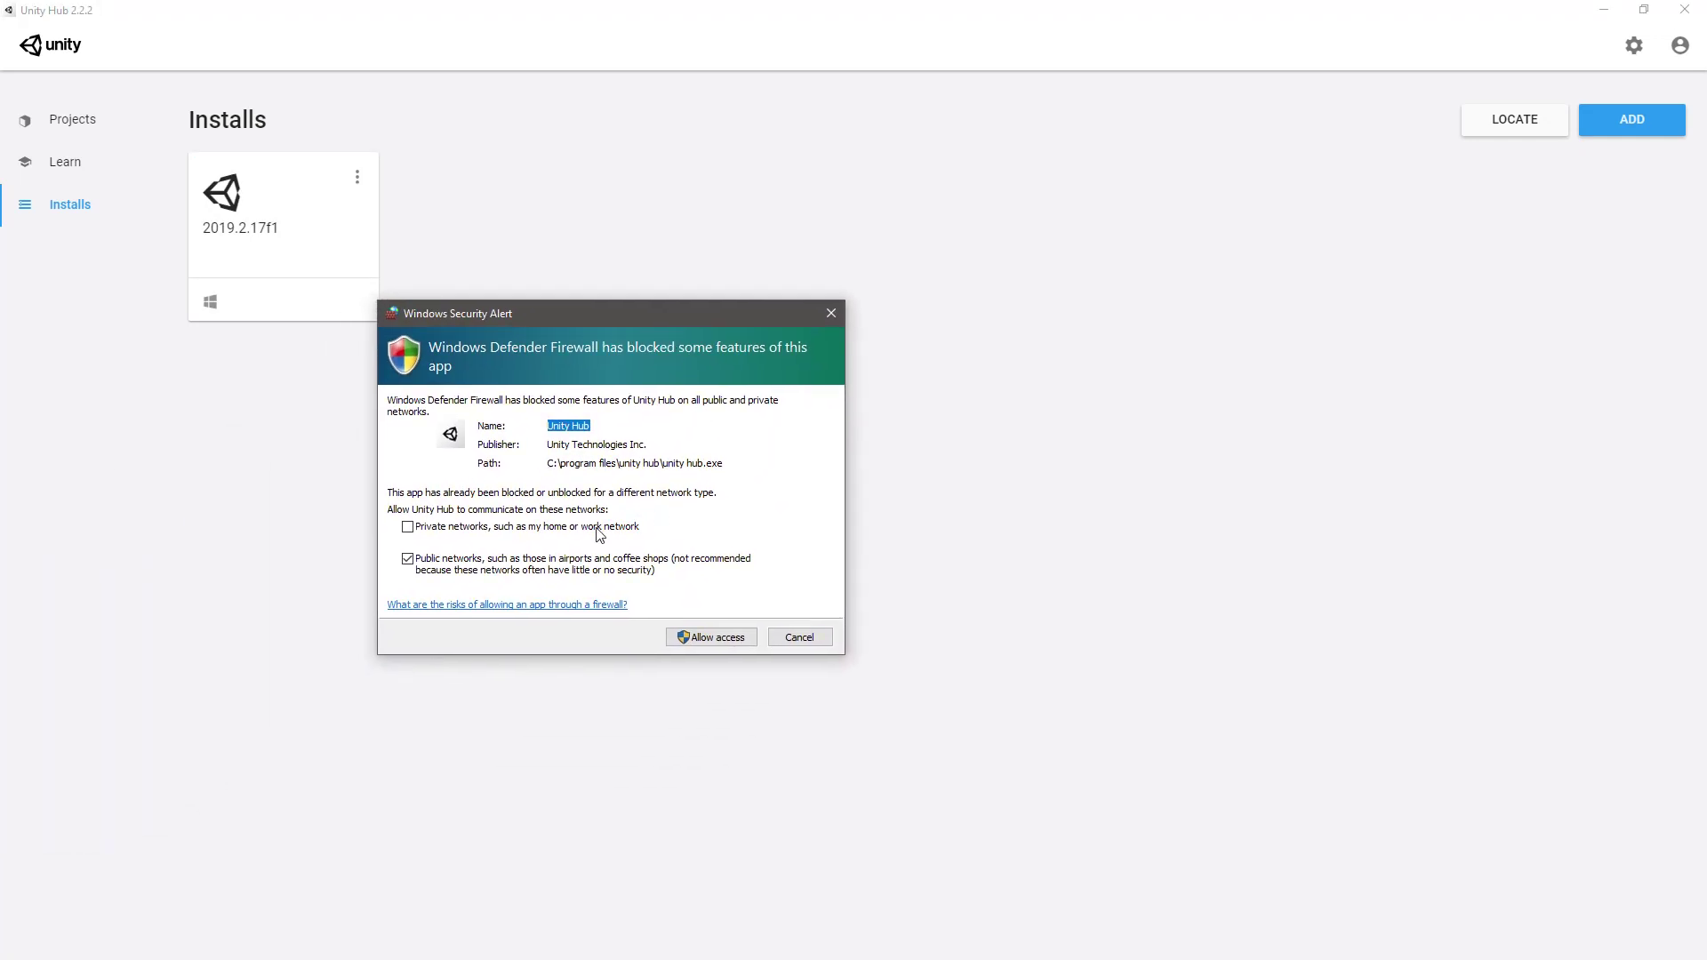
pyautogui.moveTo(464, 312); pyautogui.dragTo(546, 260)
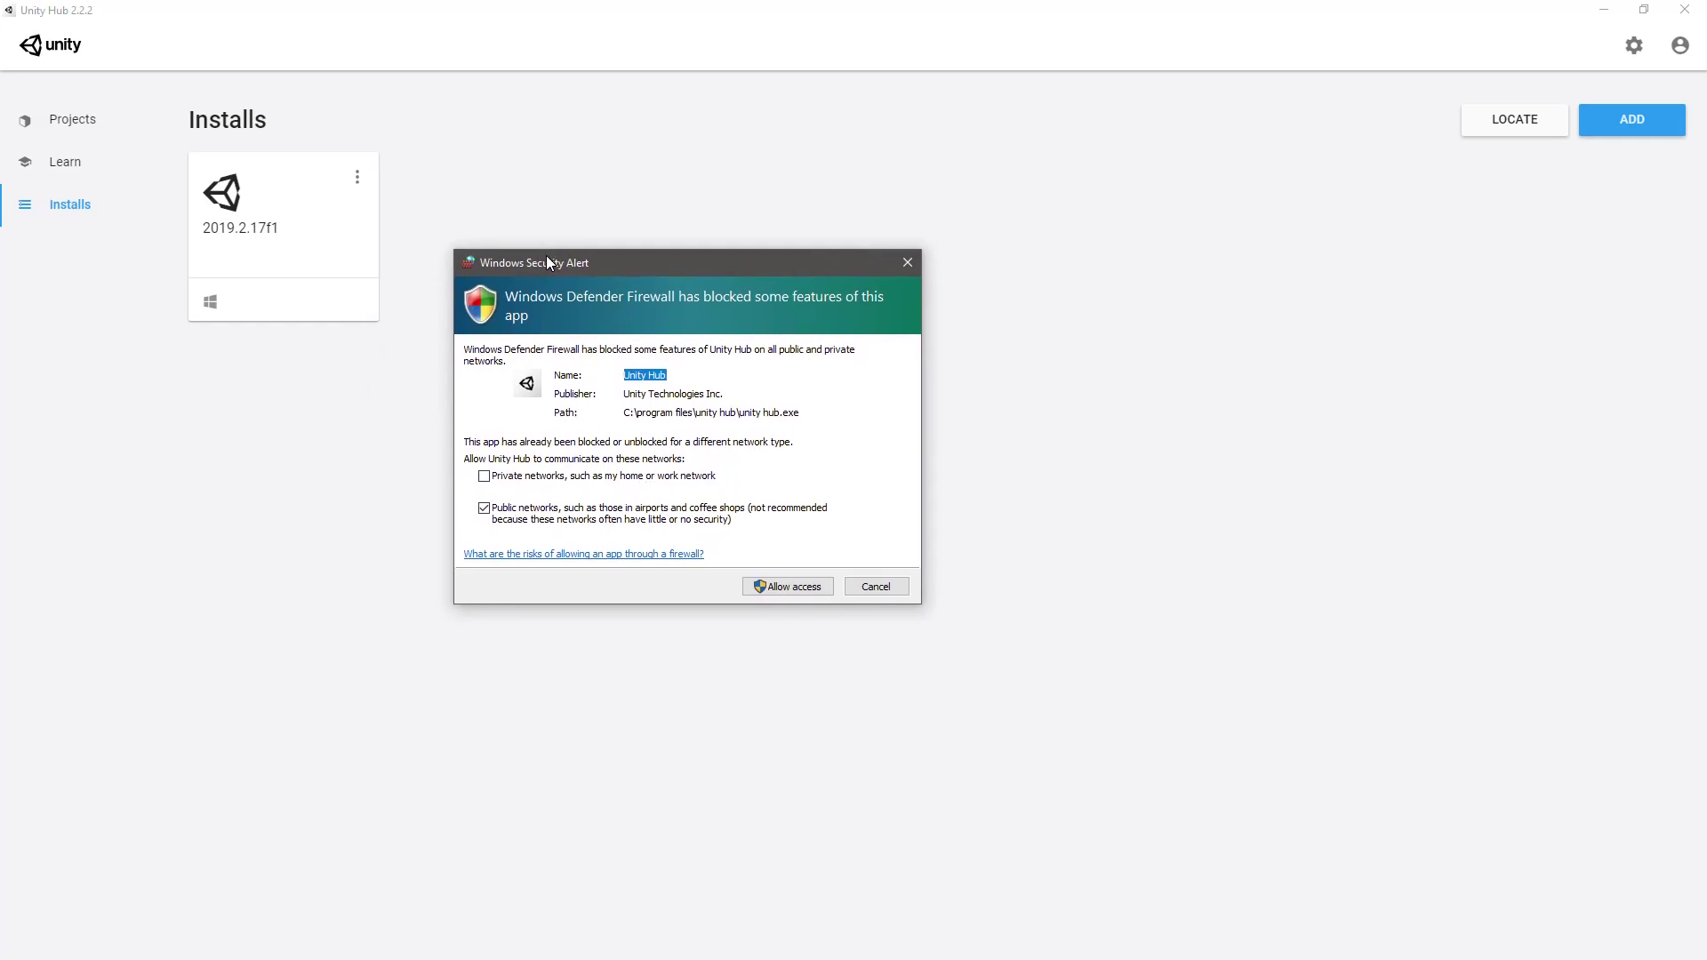
pyautogui.click(773, 587)
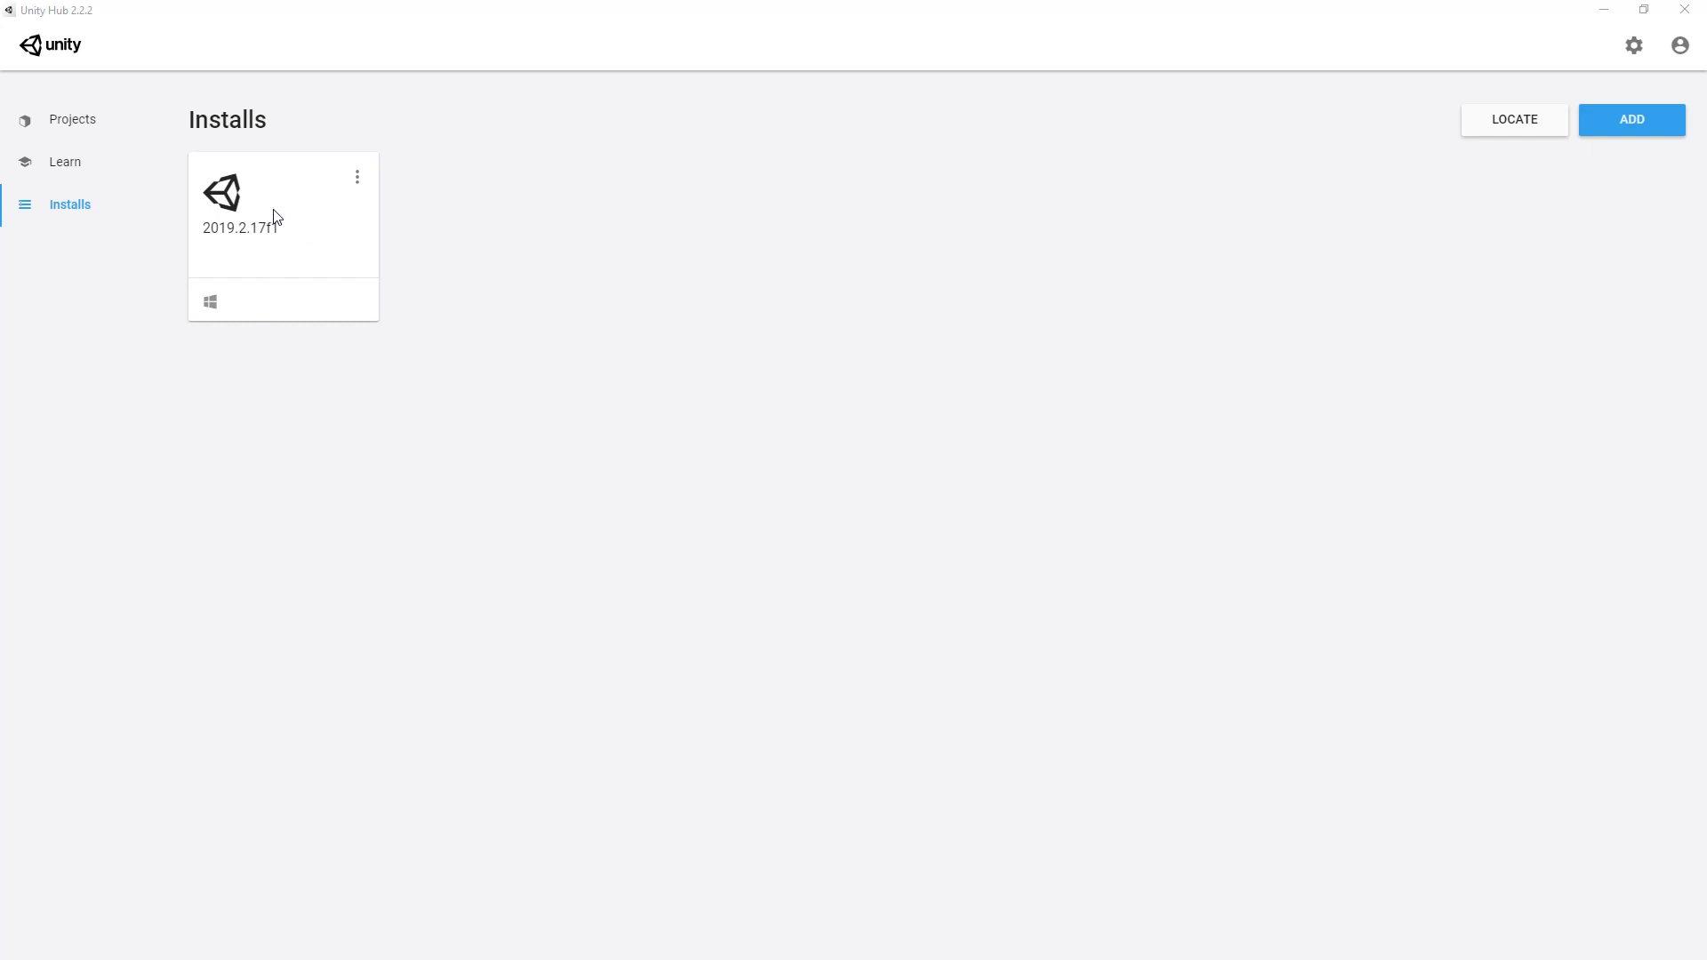
# Step: Review the additional modules and management options available for the installed Unity 2019.2.17f1 without changing anything
pyautogui.click(358, 178)
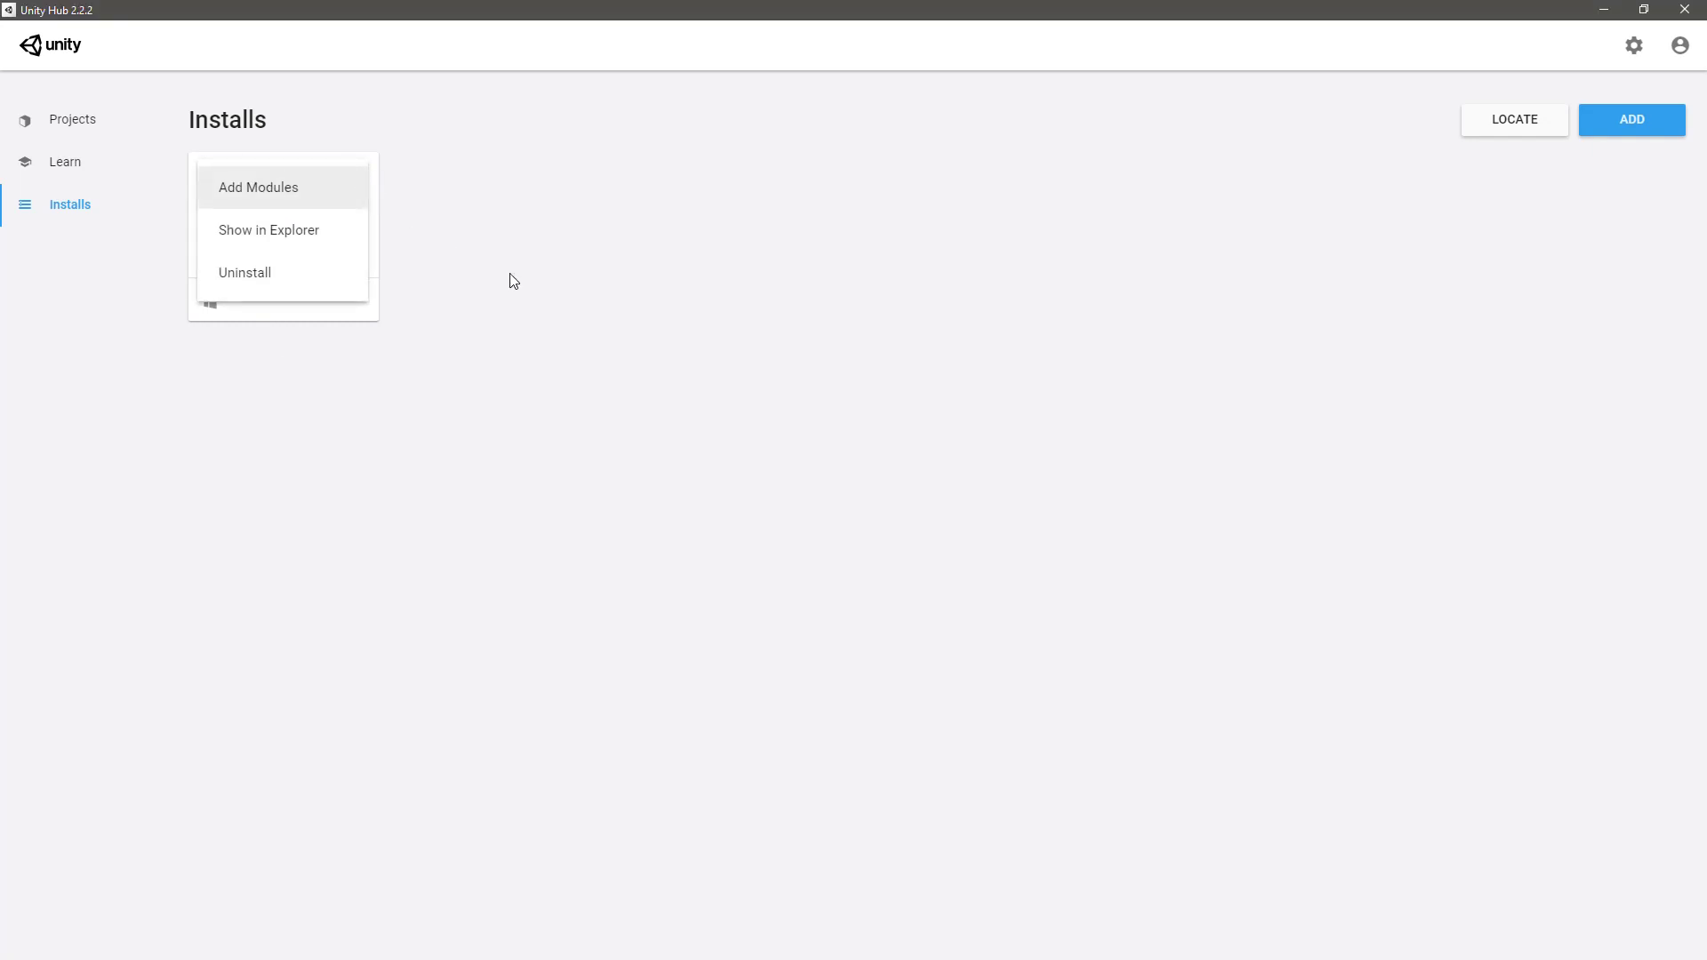
pyautogui.click(263, 189)
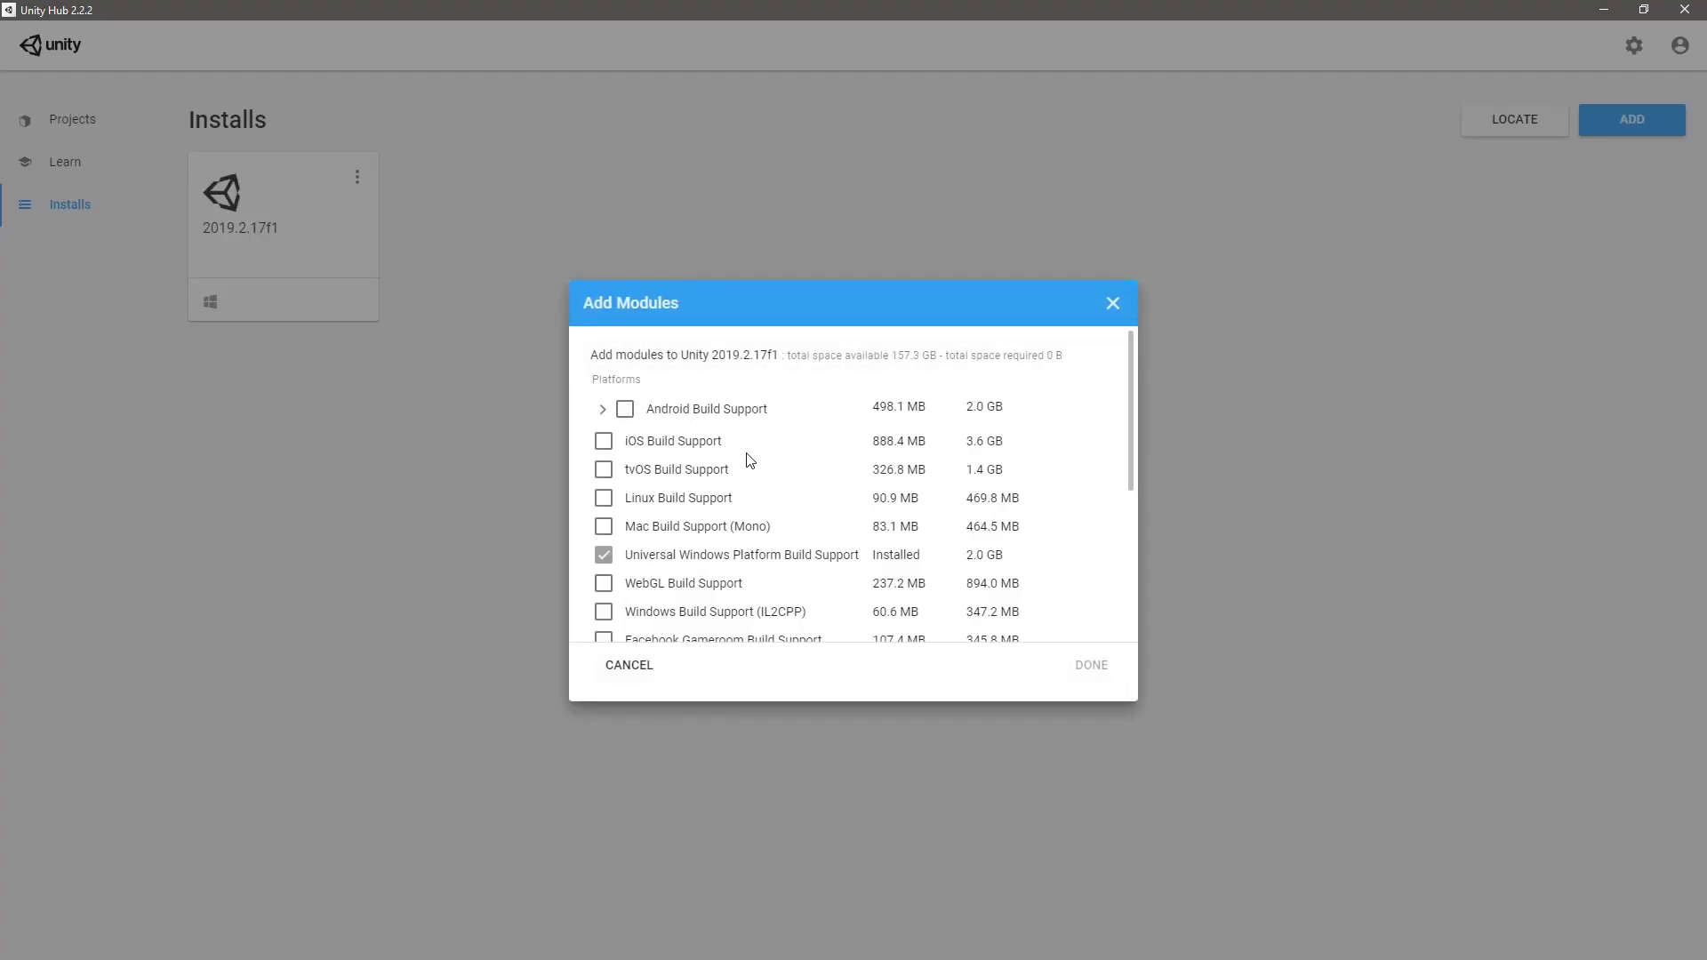
pyautogui.scroll(-3, 770, 477)
pyautogui.scroll(2, 794, 496)
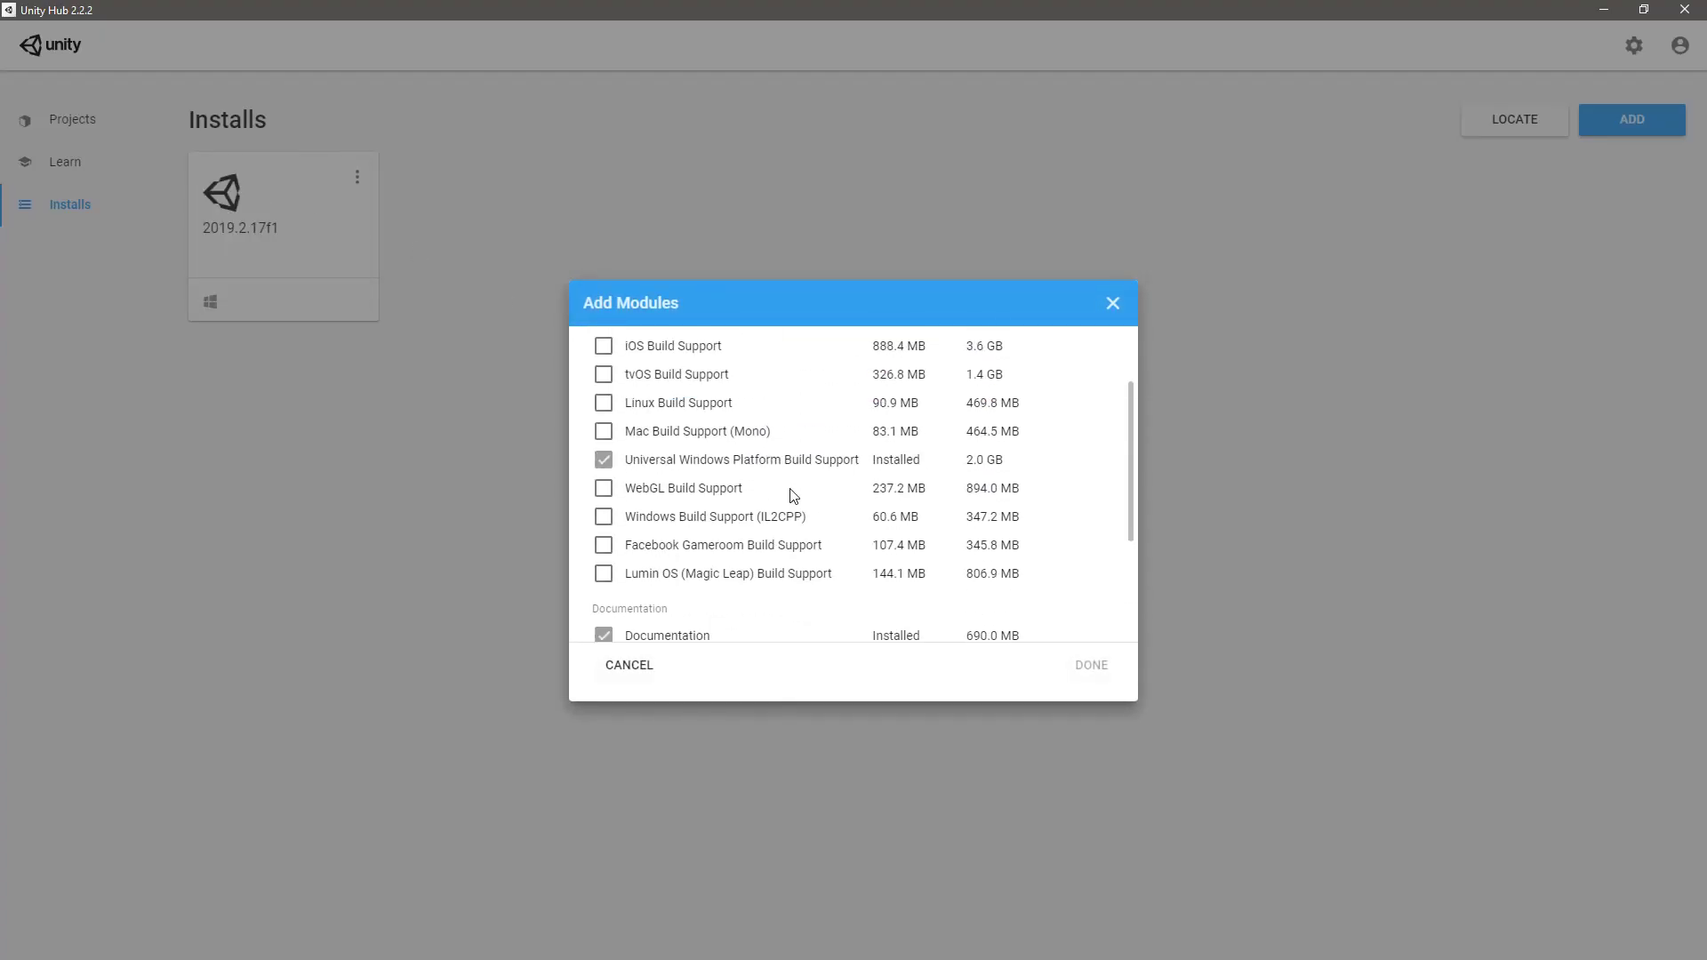
pyautogui.scroll(1, 794, 496)
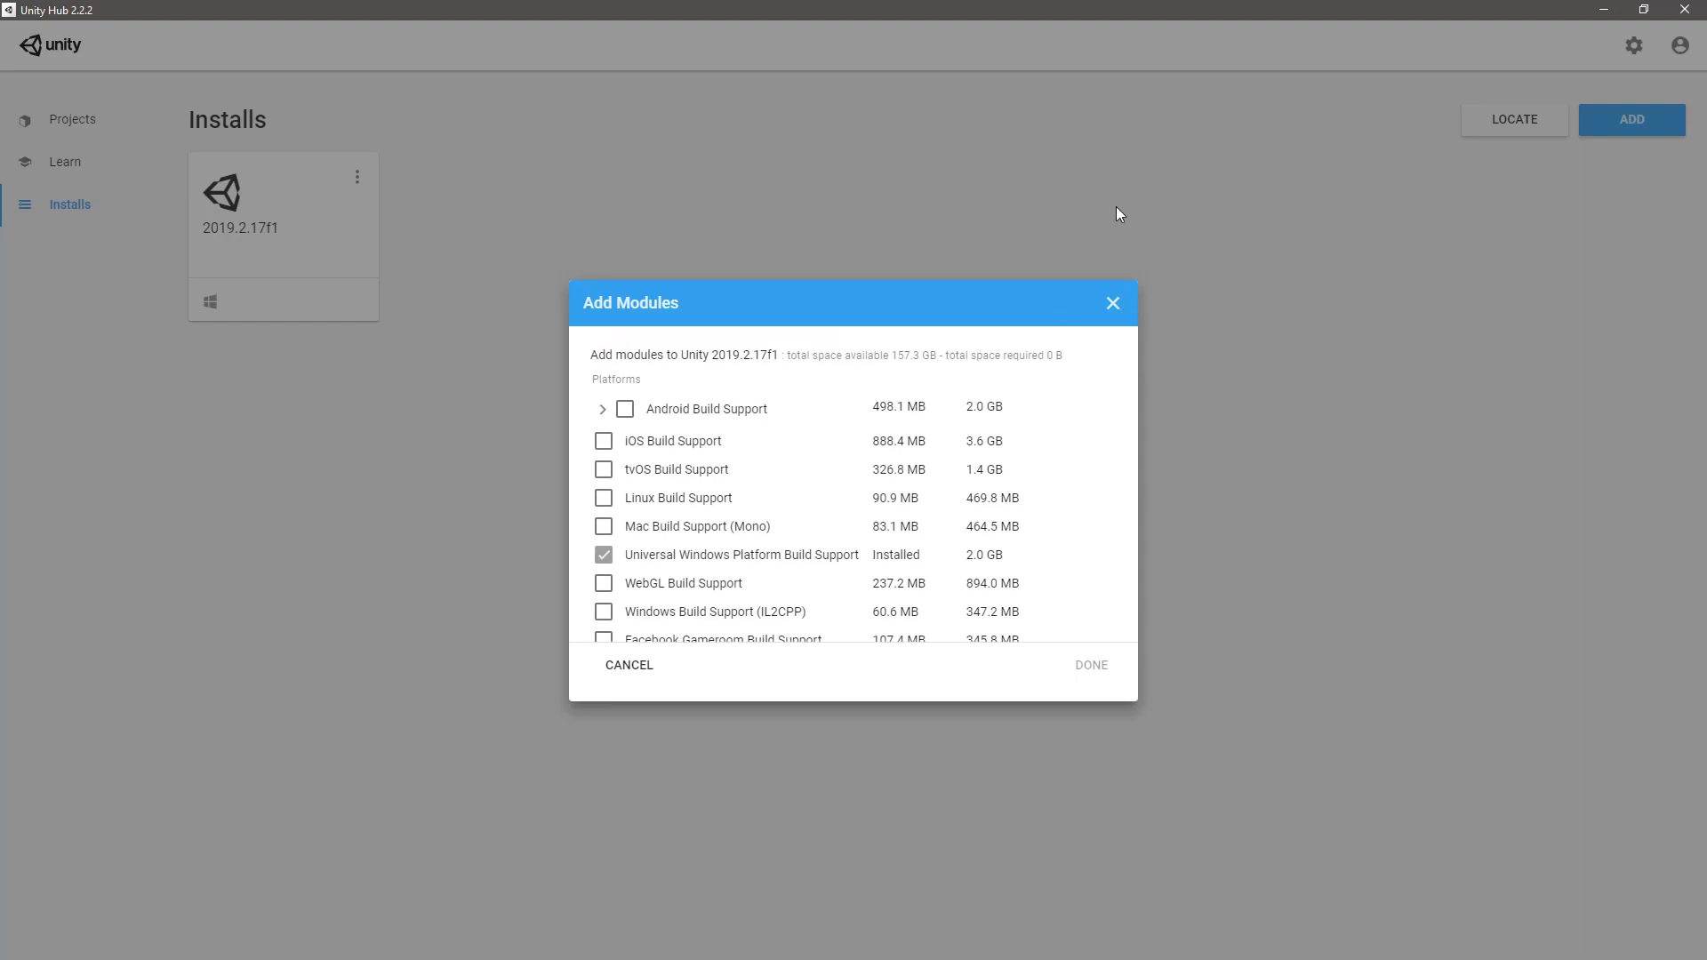
pyautogui.click(1114, 305)
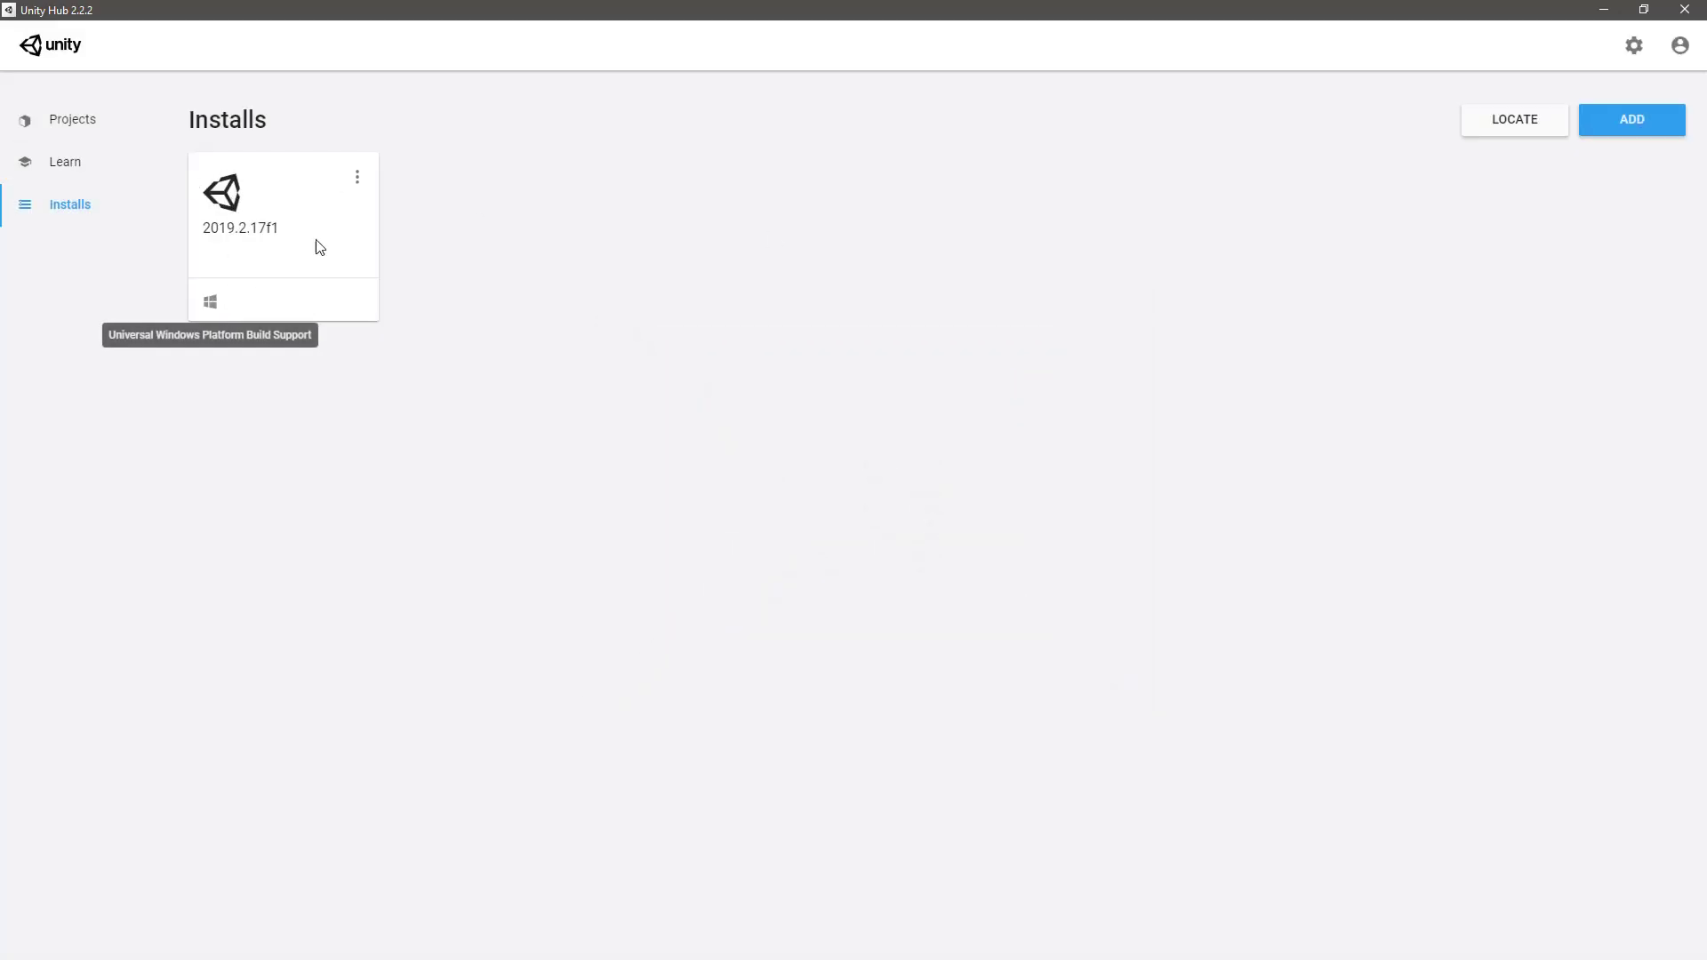
pyautogui.click(356, 178)
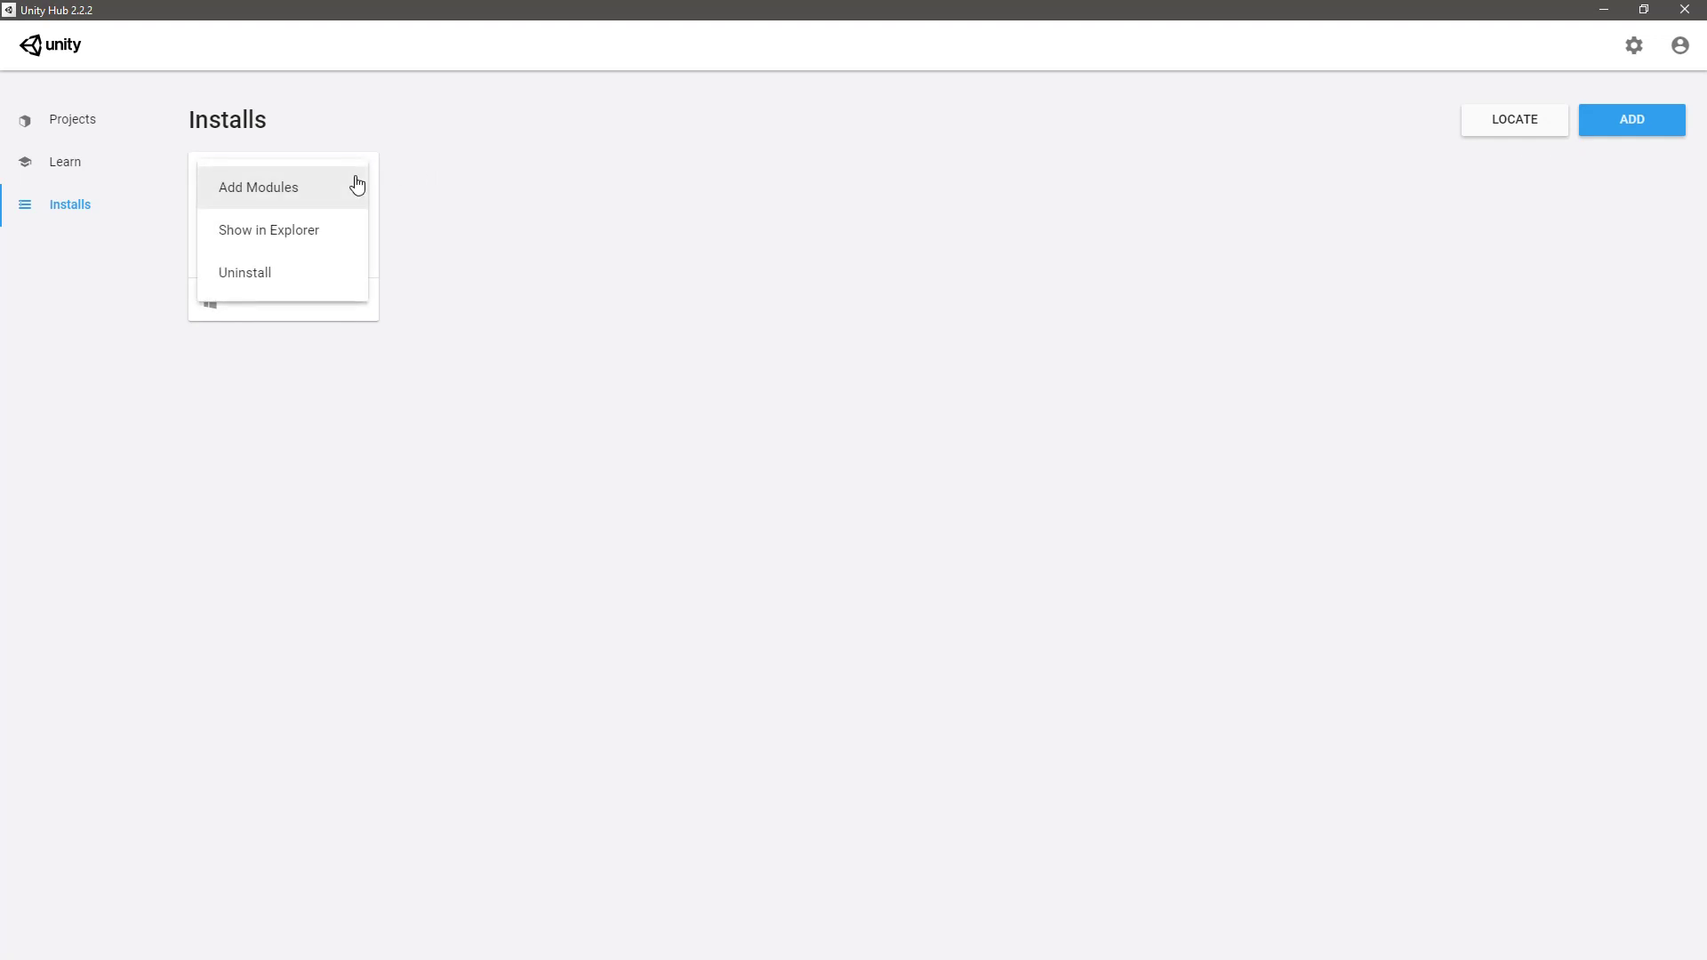
pyautogui.click(769, 316)
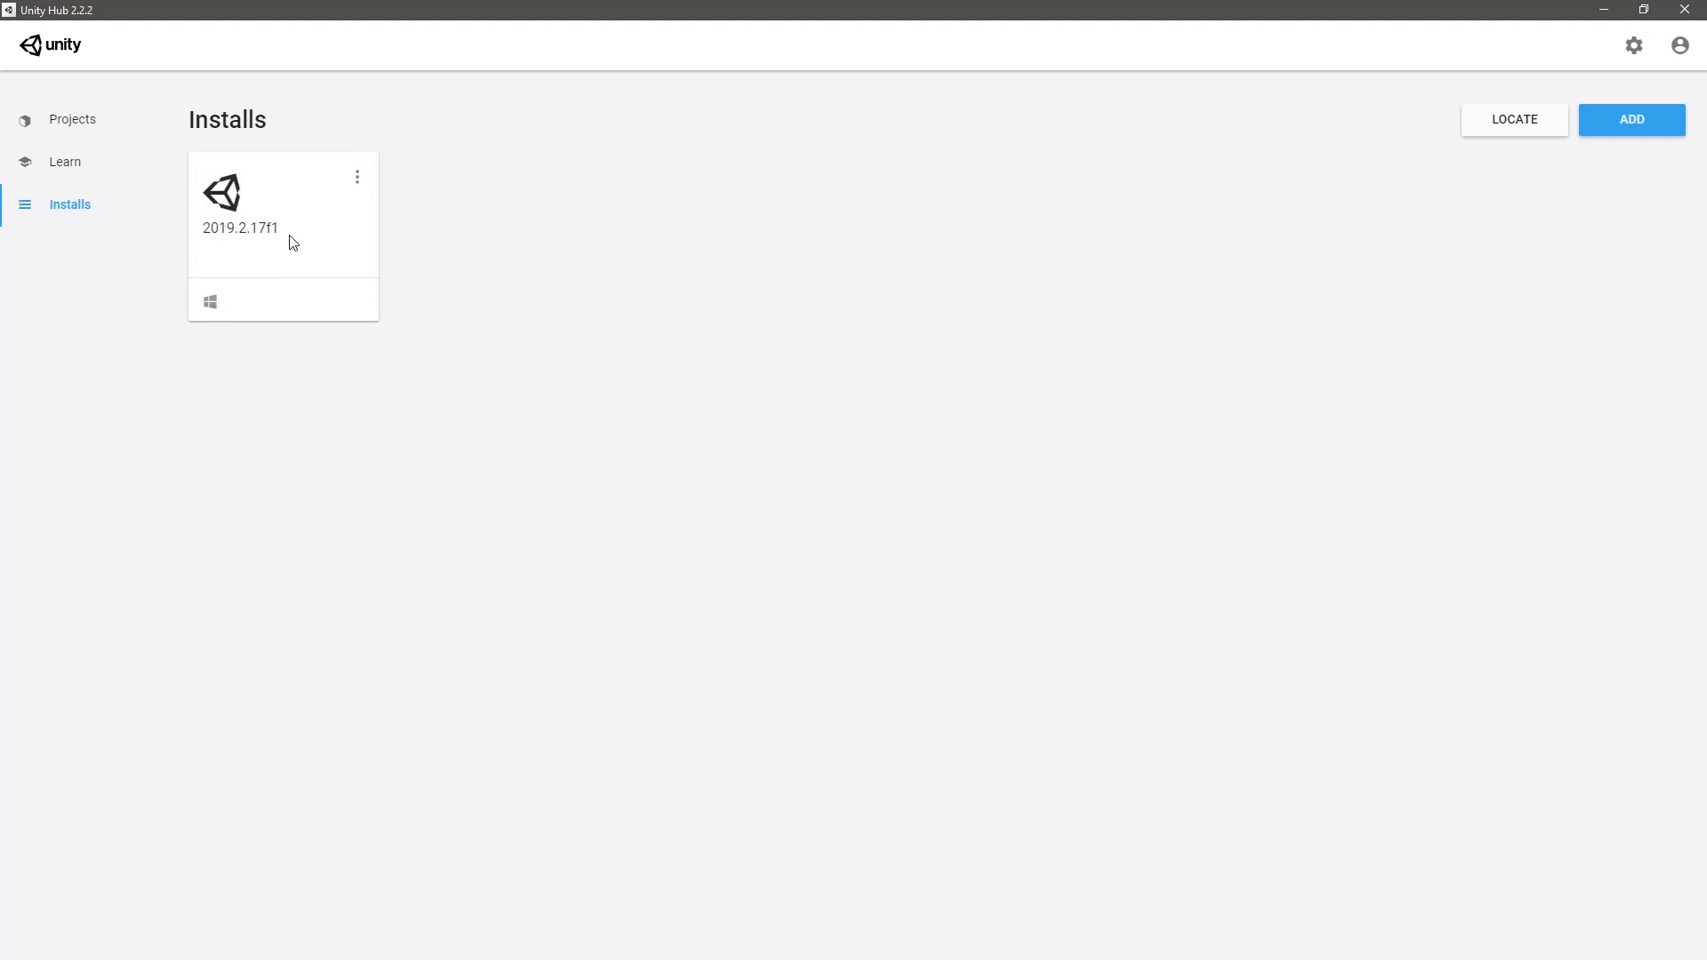
# Step: Start a new project with Unity 2019.2.17f1 from the project list and read the 3D template's description
pyautogui.click(70, 123)
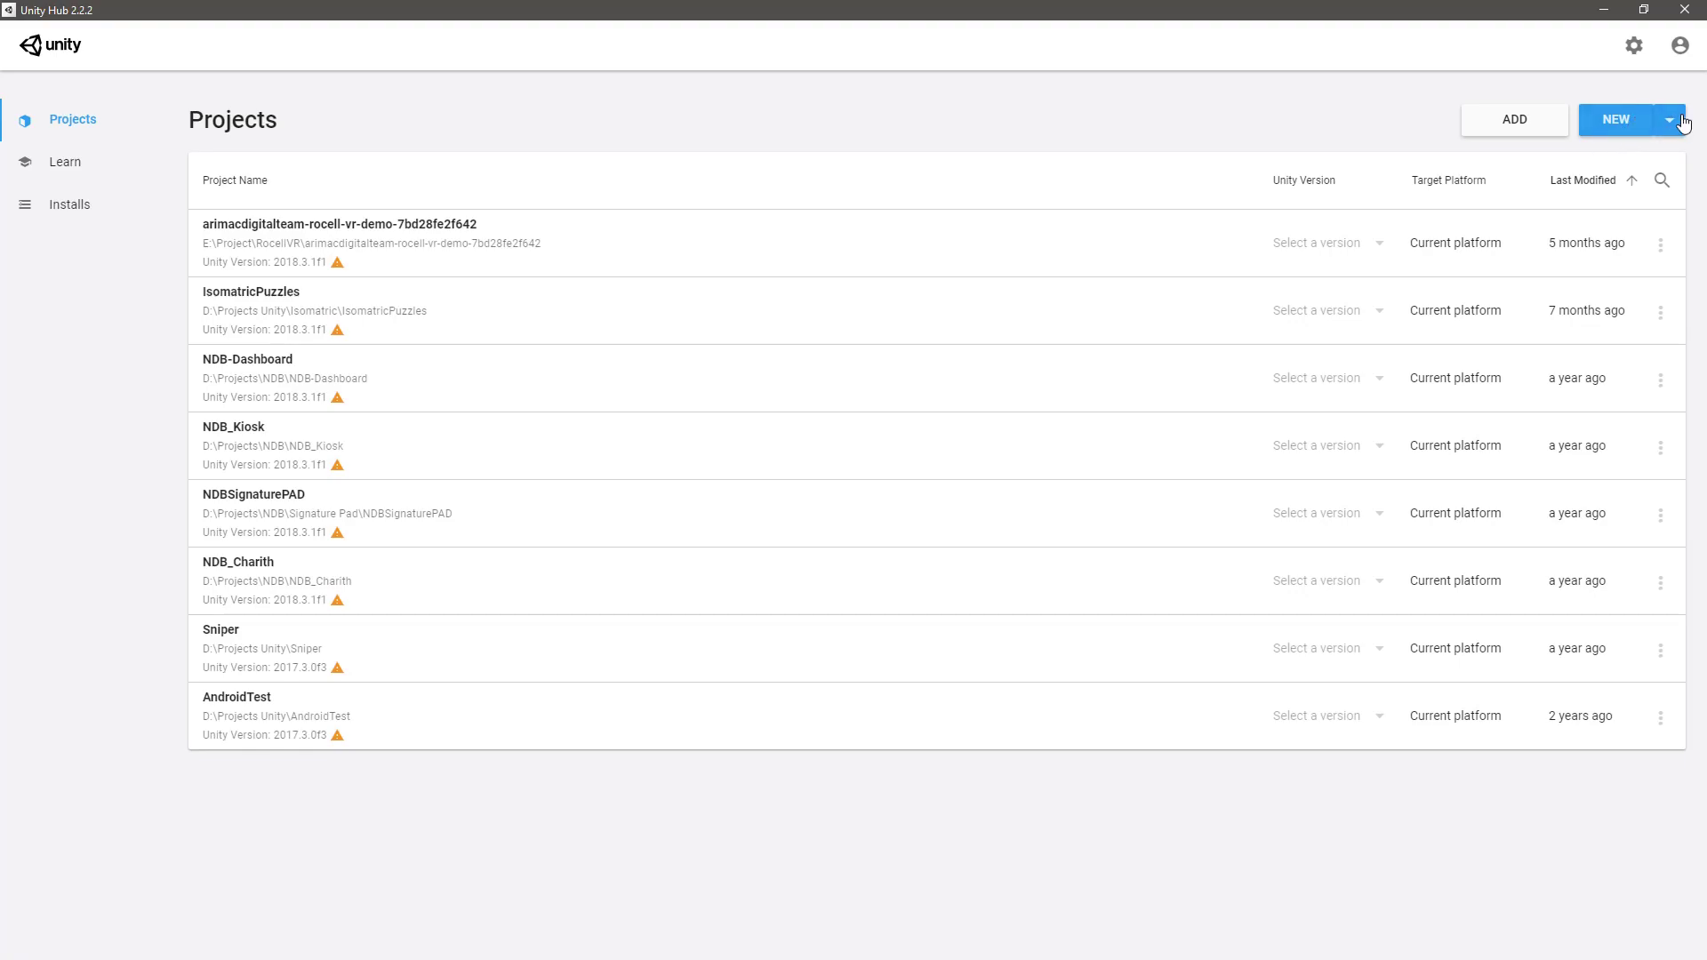
pyautogui.click(1668, 124)
pyautogui.click(1229, 84)
pyautogui.click(1625, 124)
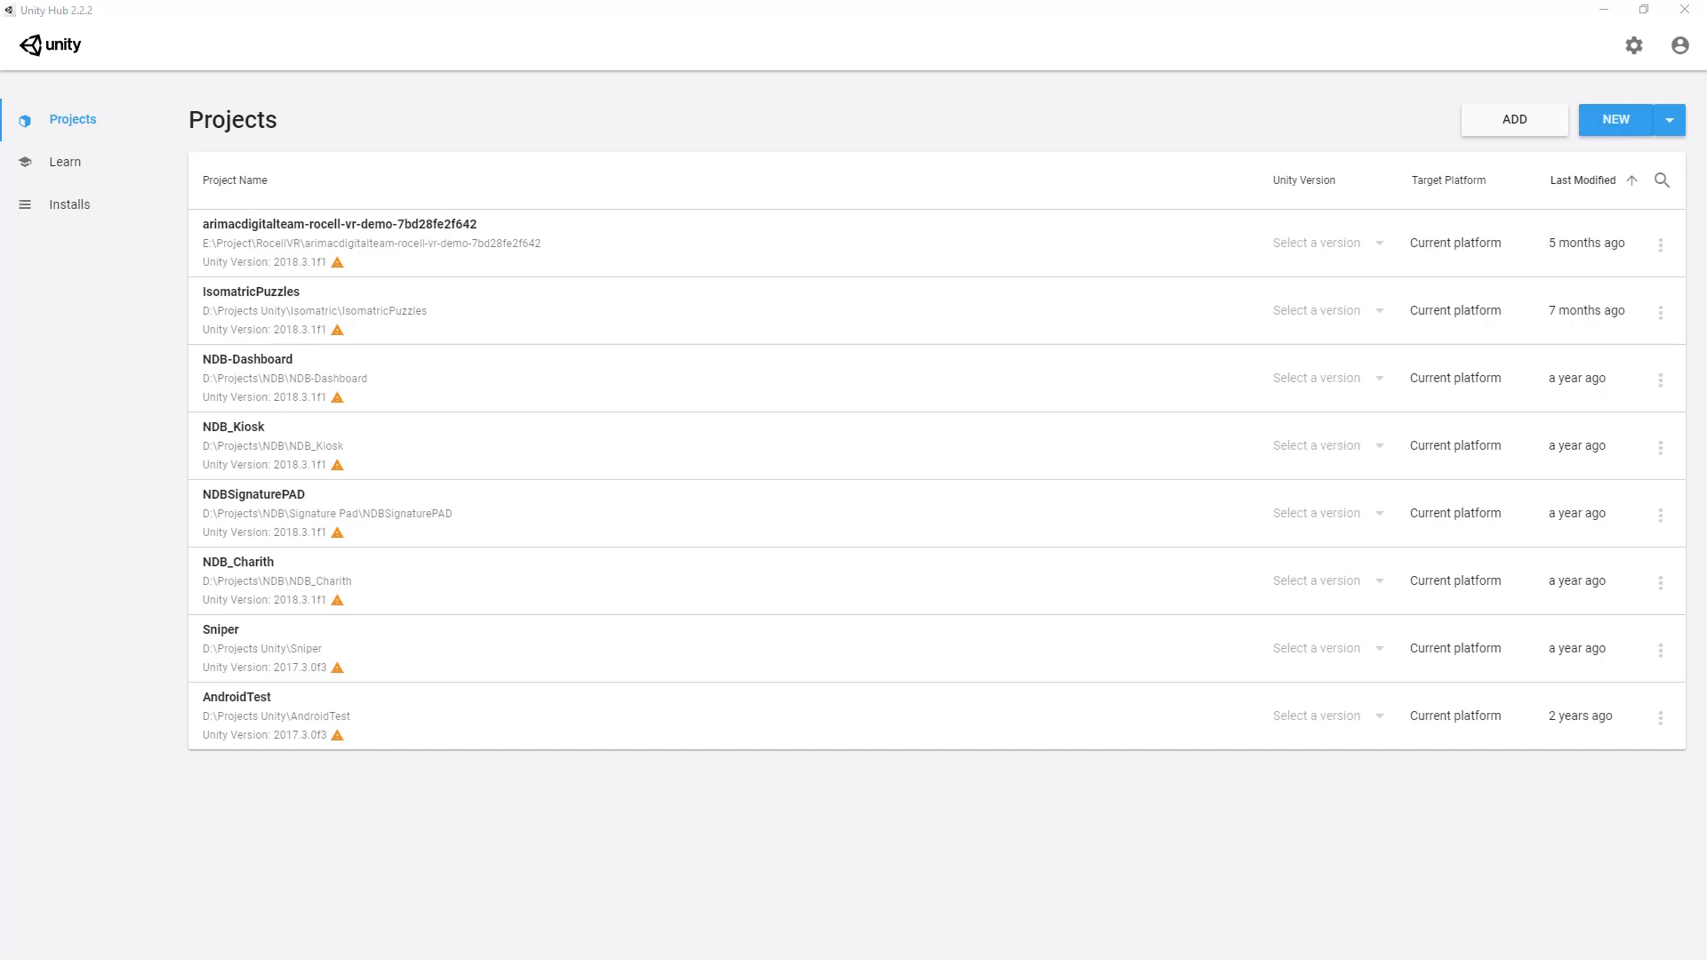
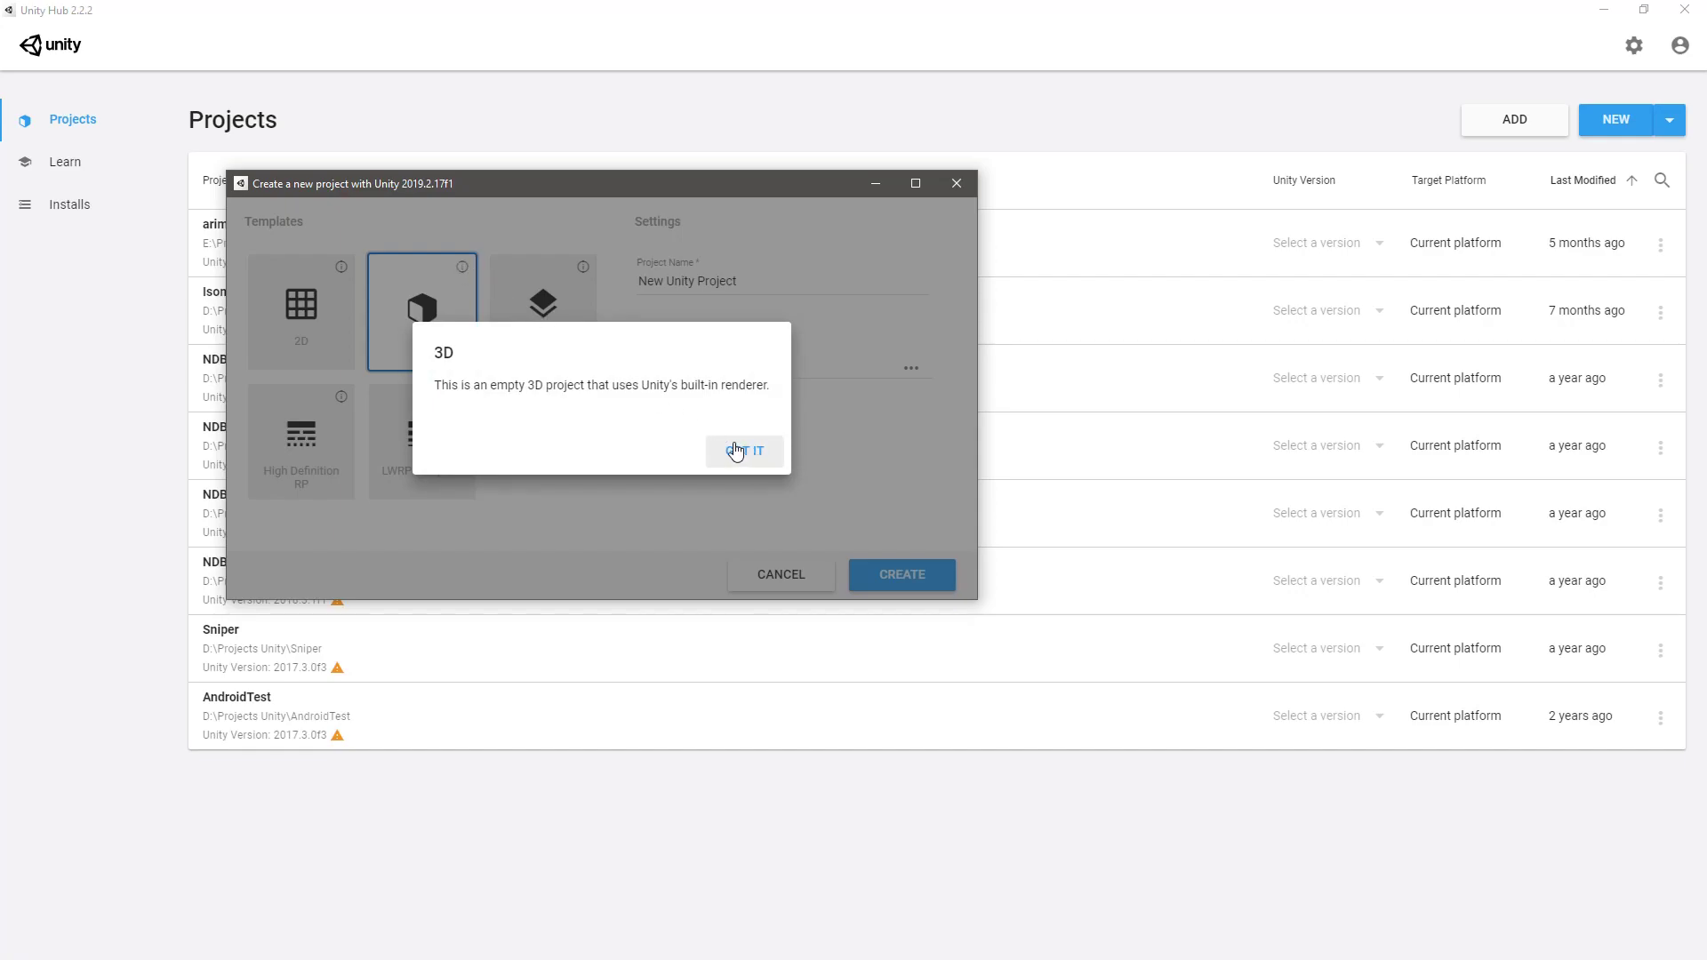
pyautogui.click(733, 455)
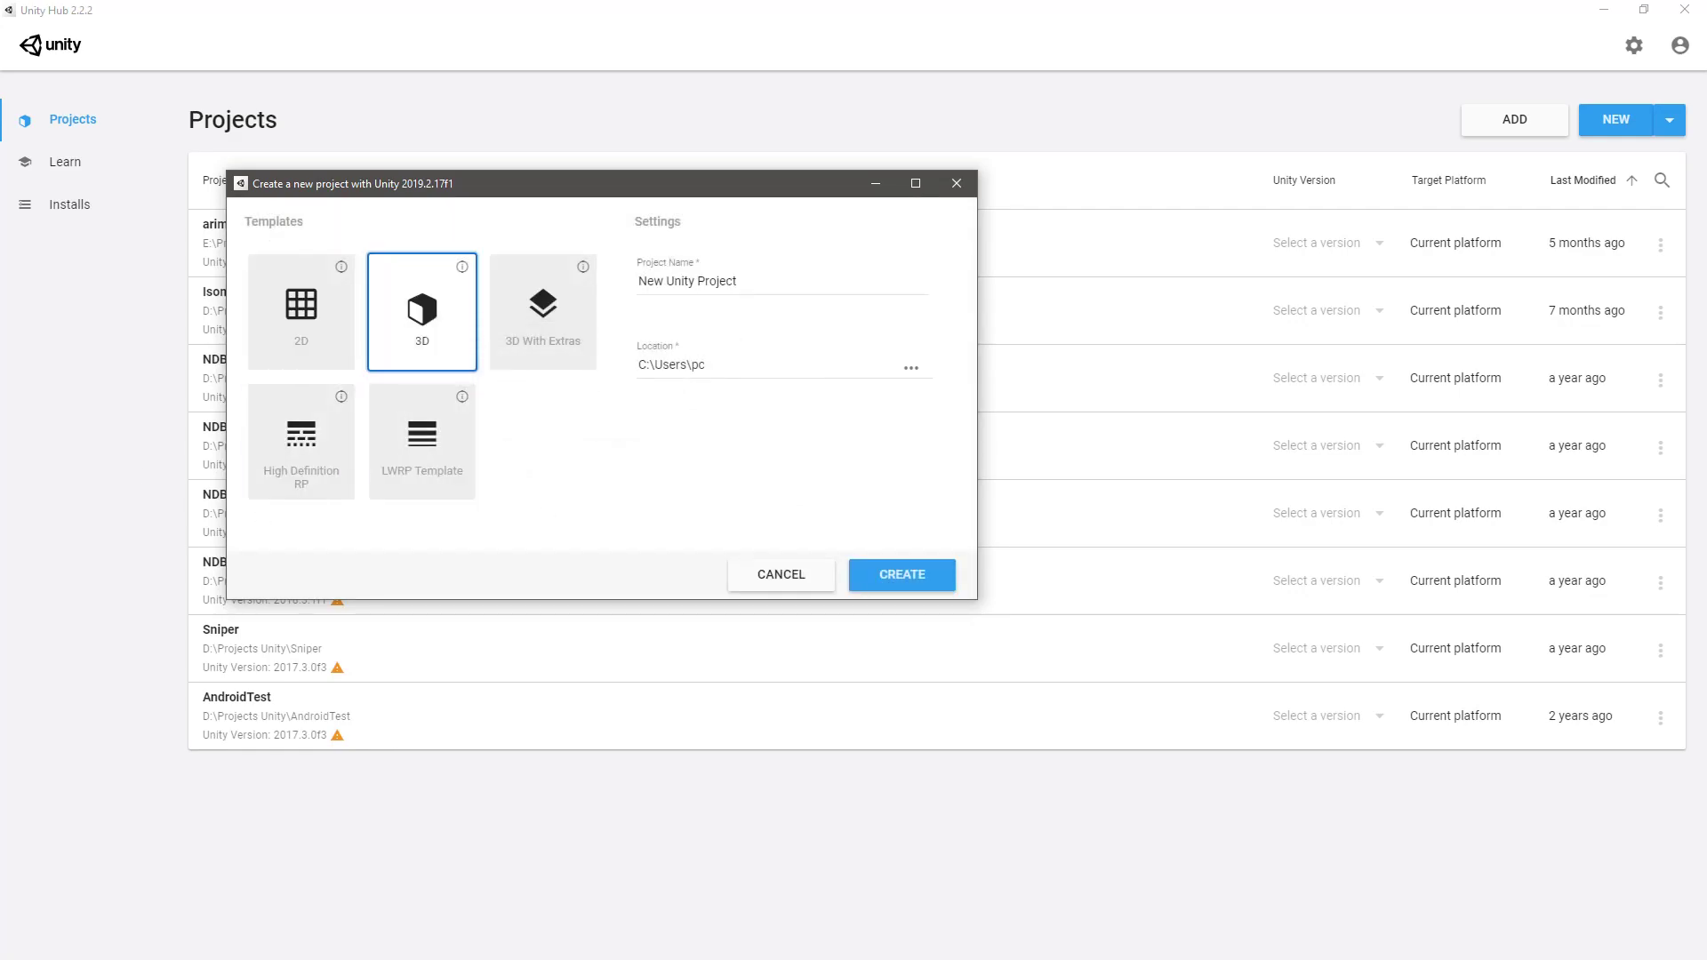
# Step: Read the descriptions of the High Definition RP and LWRP templates and choose High Definition RP for the project
pyautogui.click(301, 440)
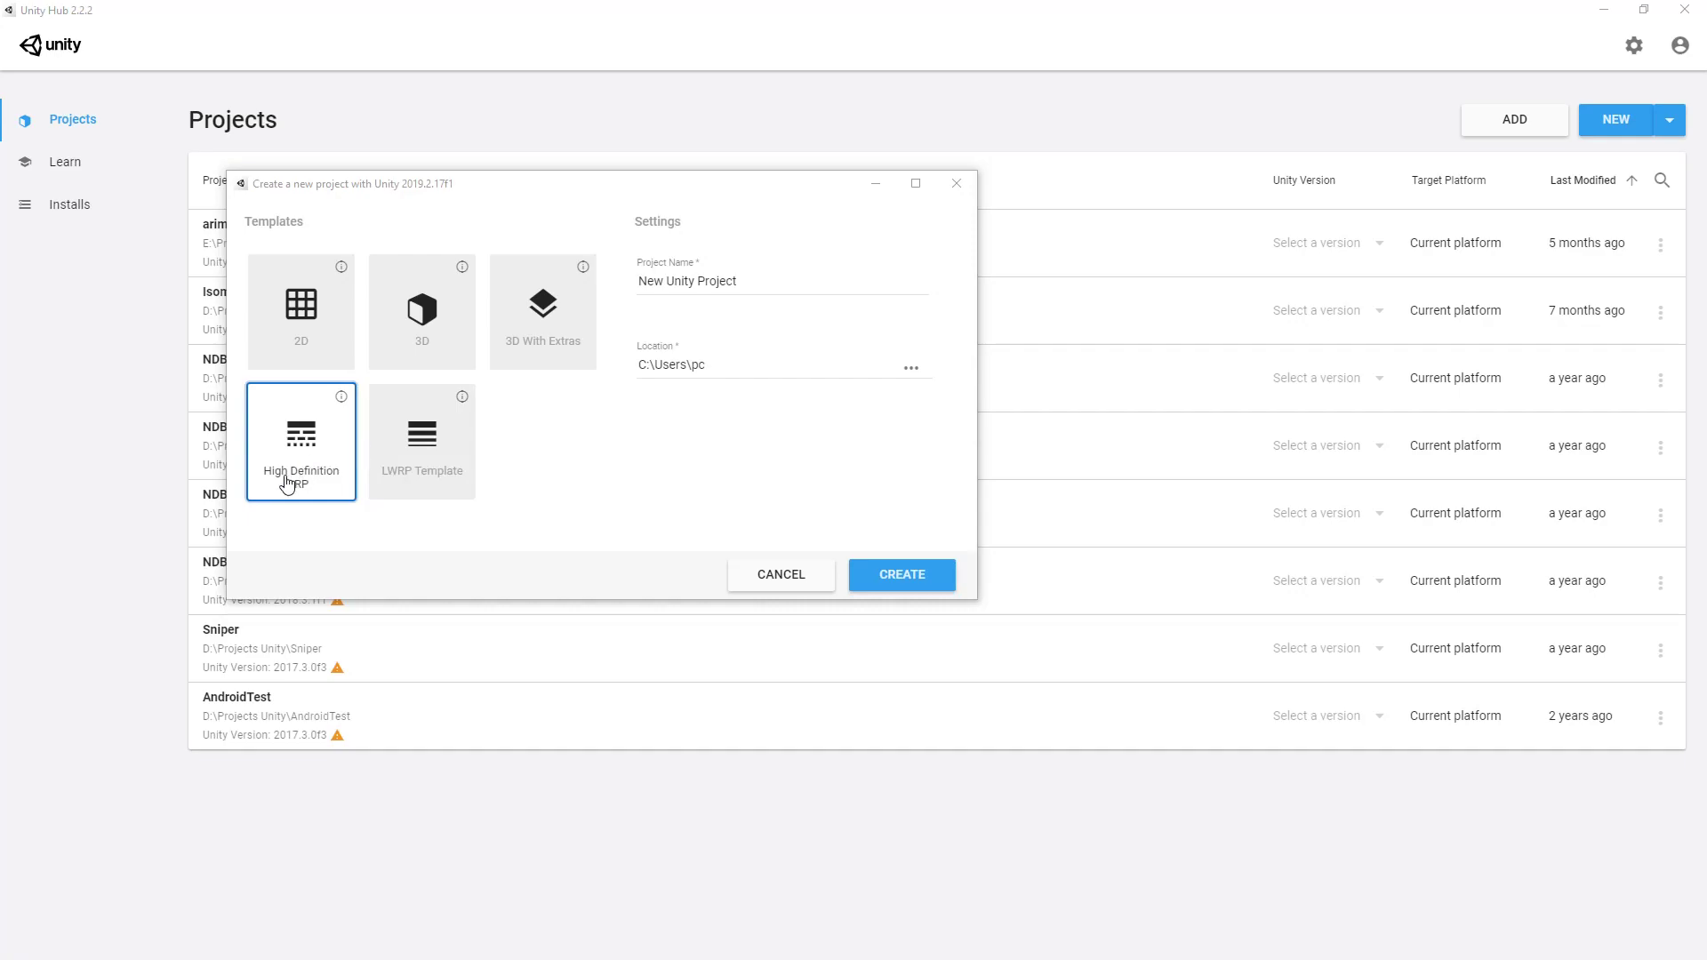
pyautogui.click(340, 397)
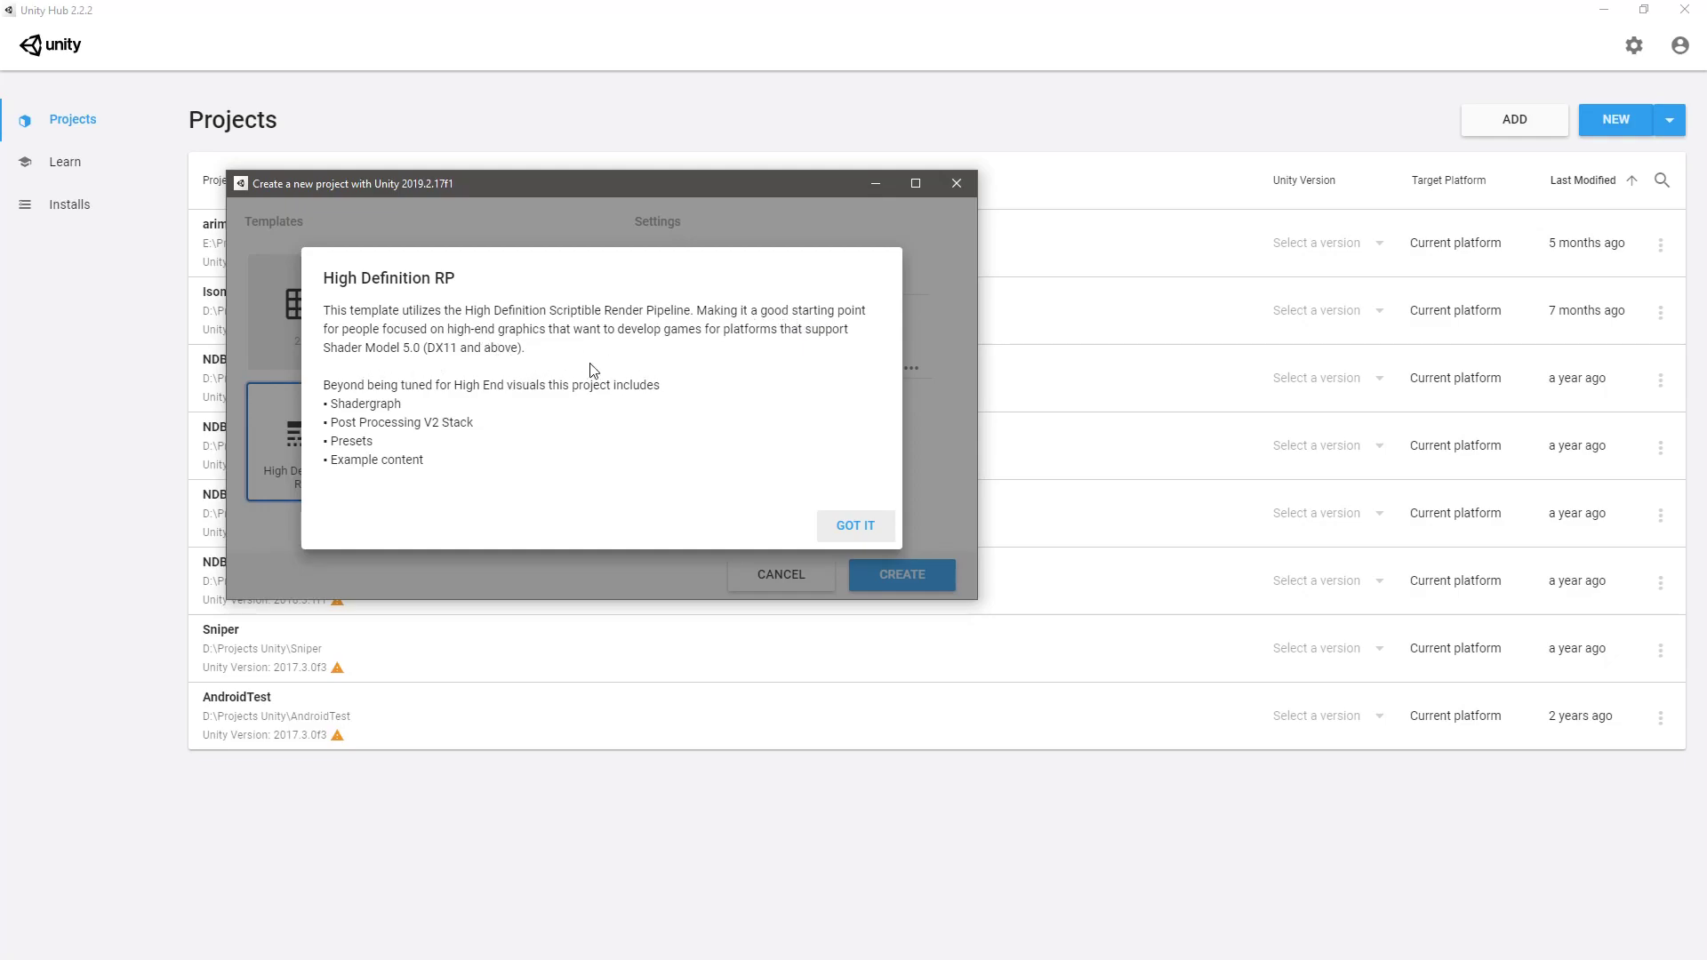
pyautogui.click(847, 526)
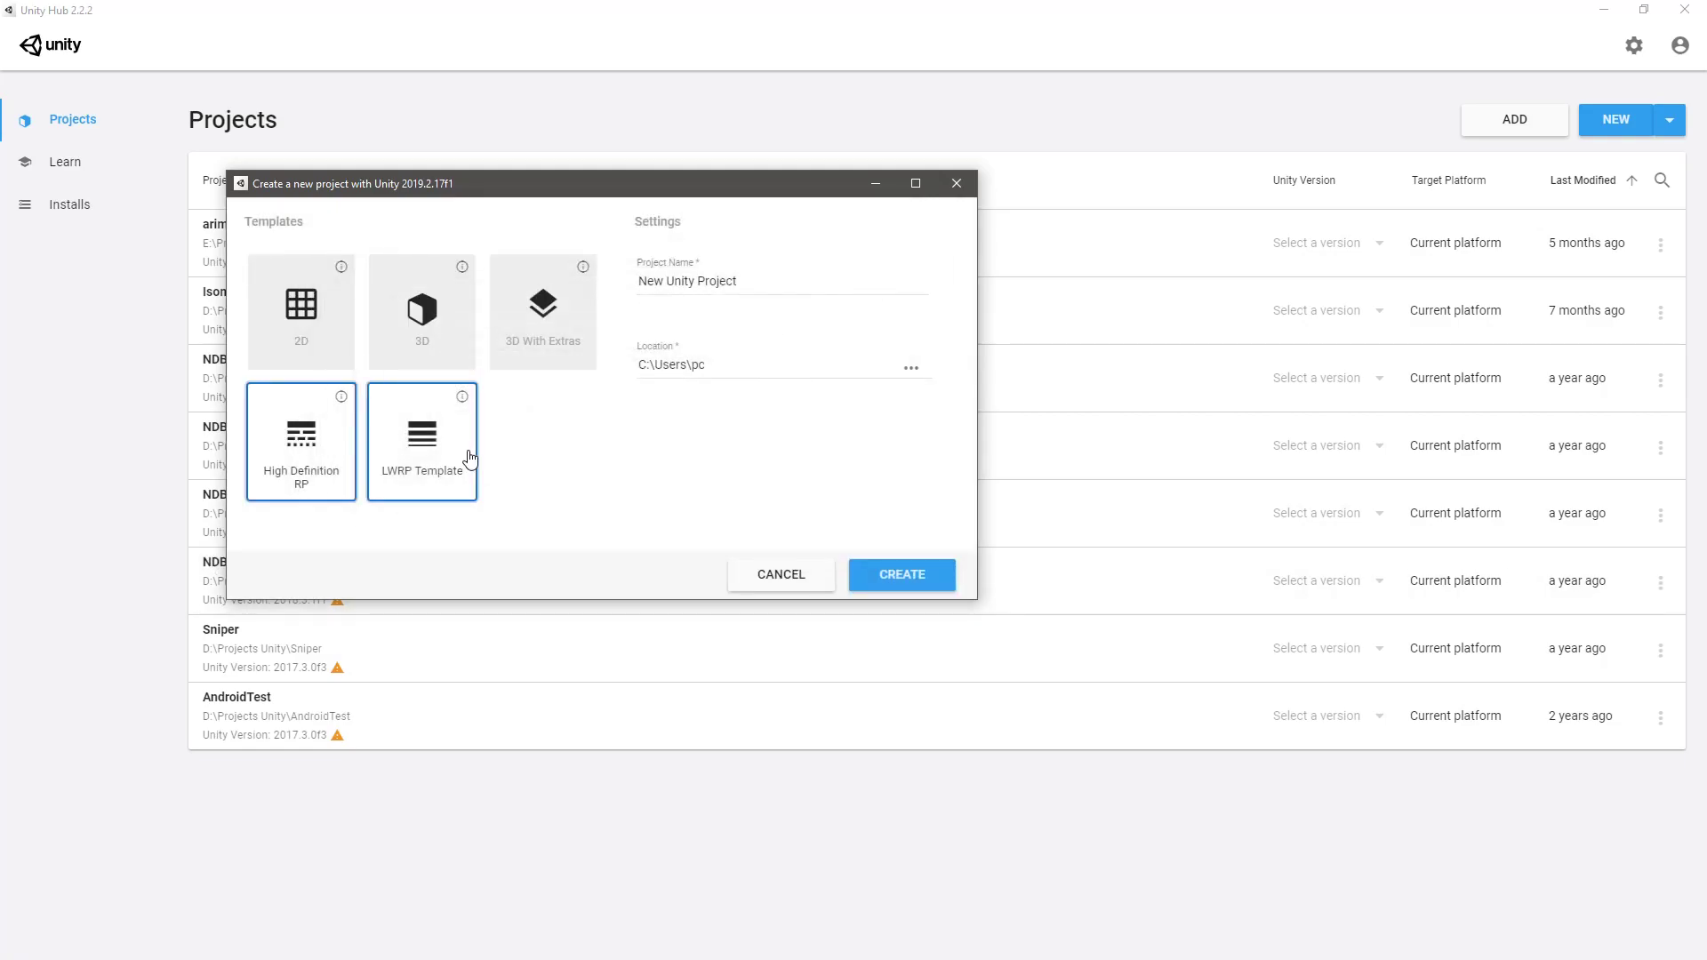
pyautogui.click(462, 396)
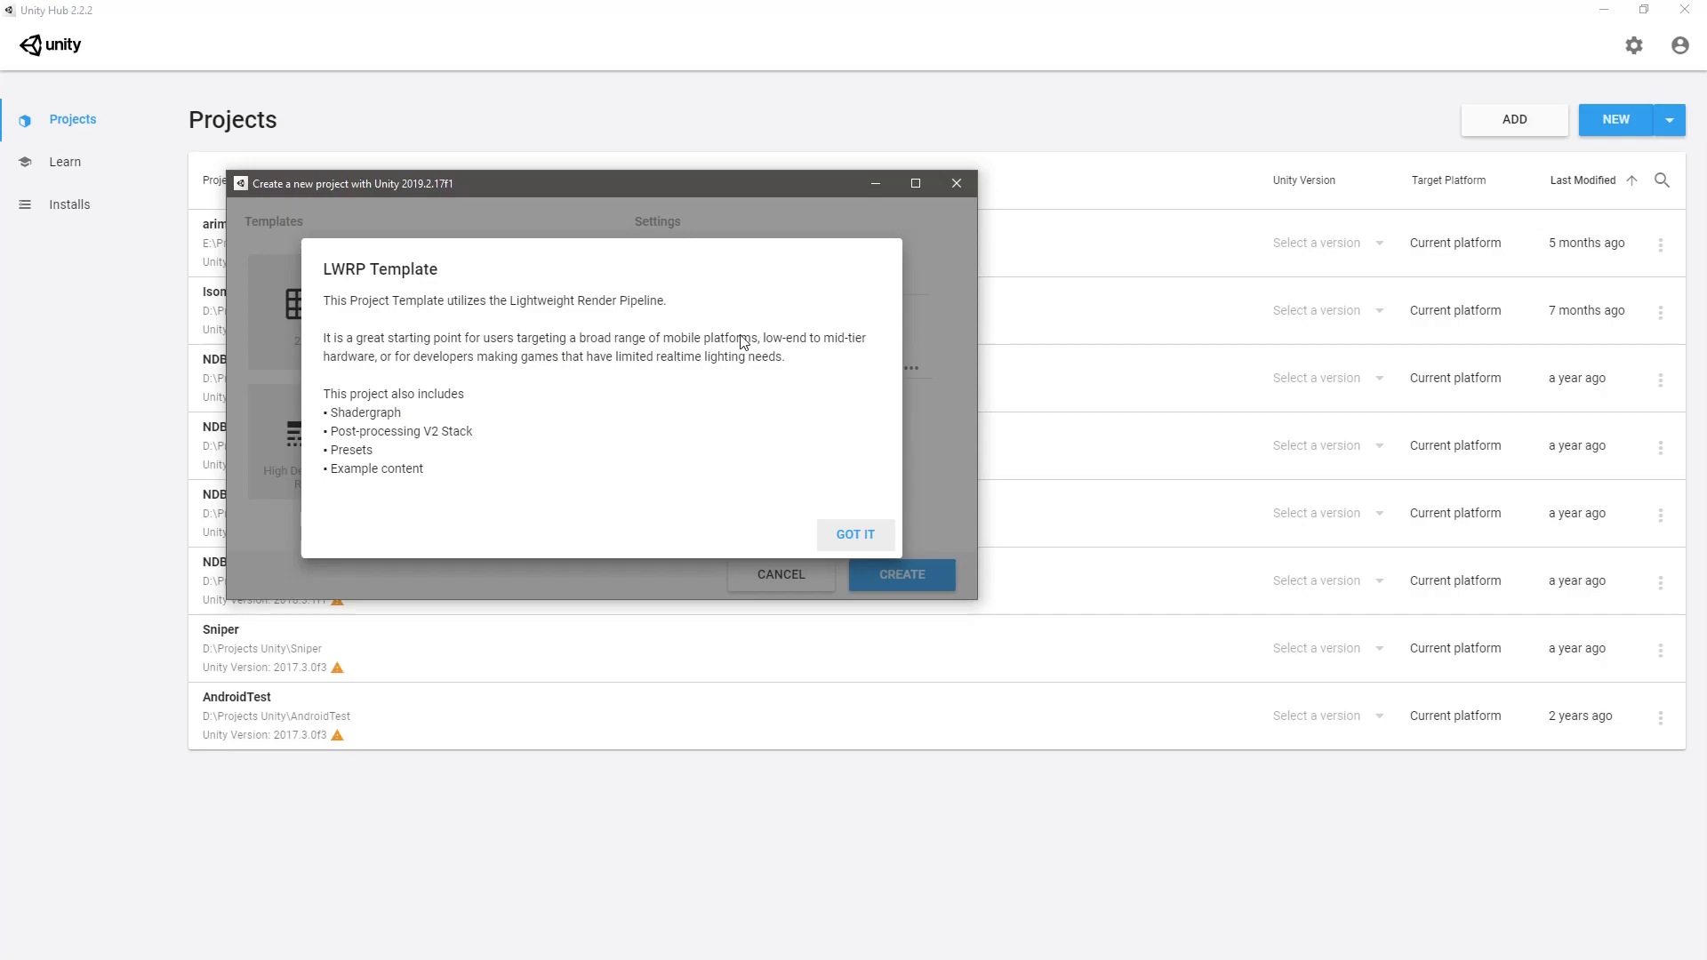
pyautogui.click(843, 534)
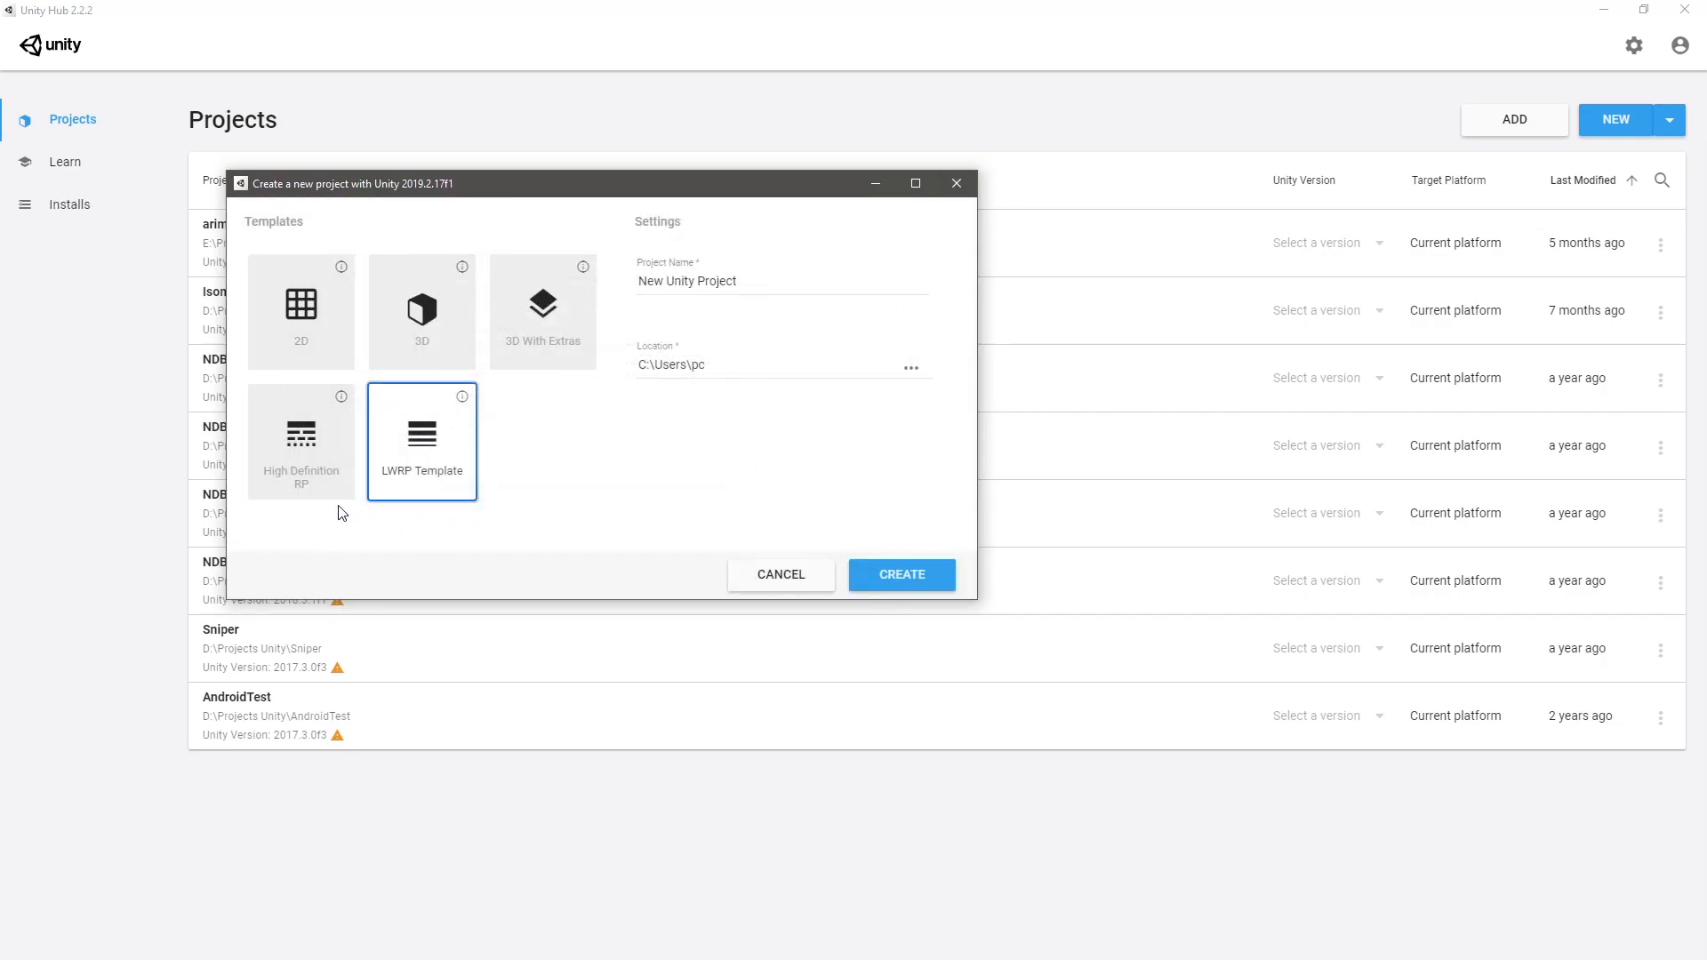
pyautogui.click(287, 481)
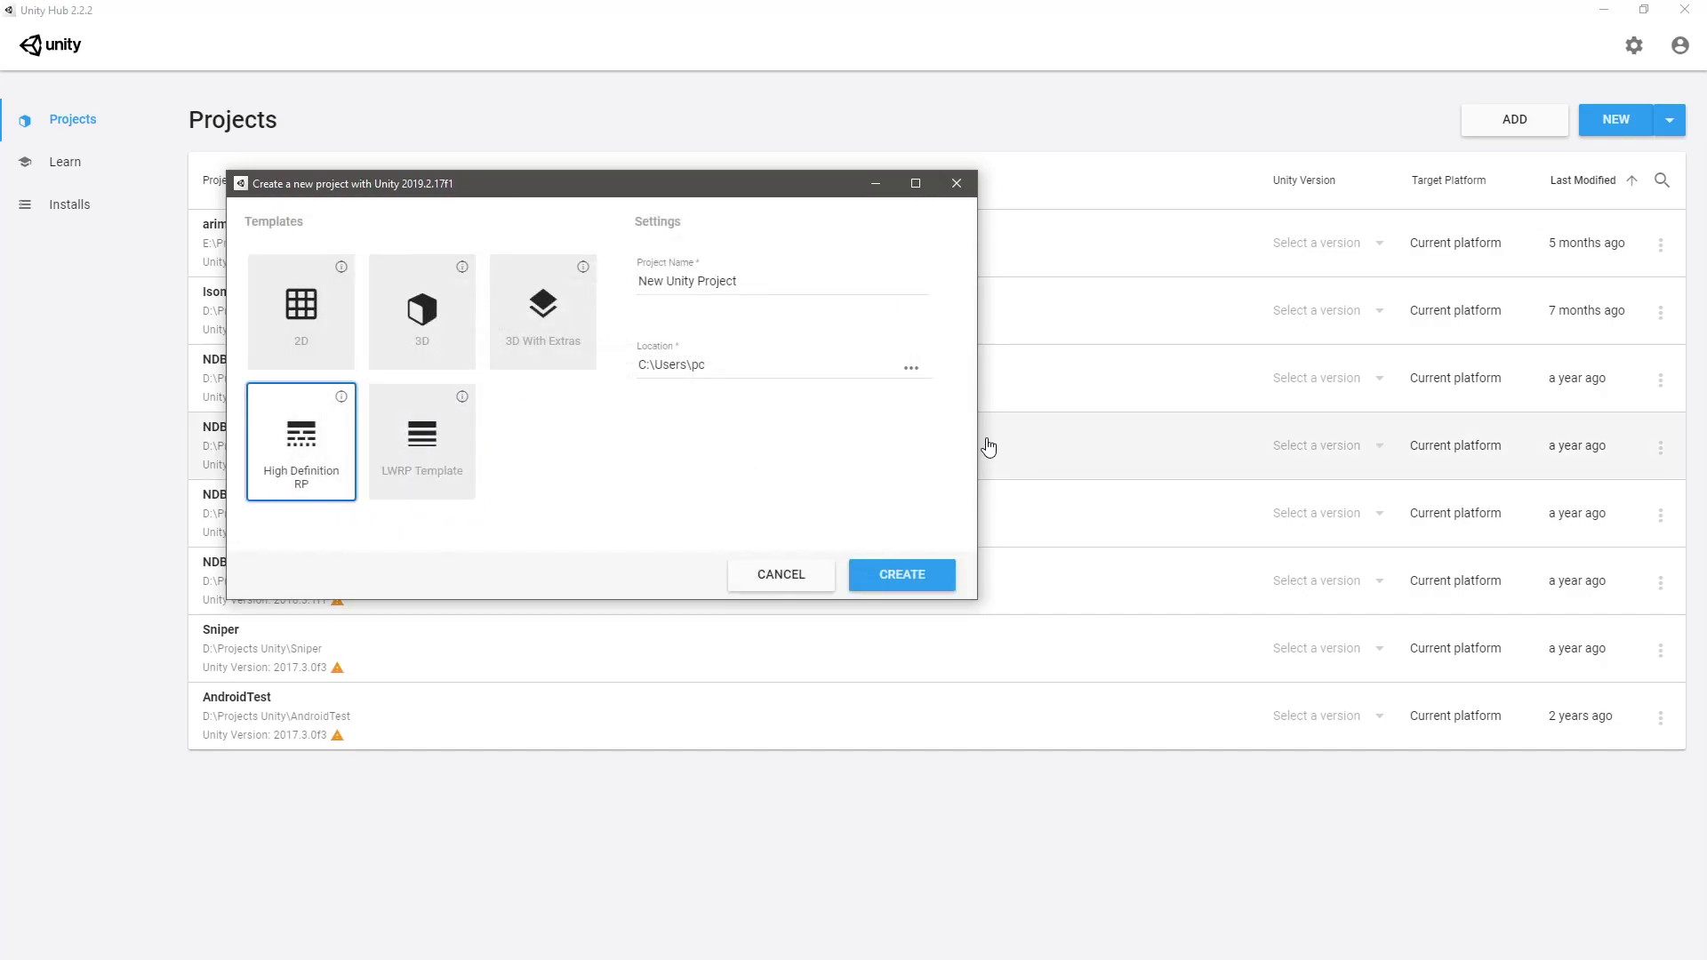
# Step: Browse to the YT folder on drive D: for the project location, create a folder named Unity there and open it
pyautogui.click(746, 365)
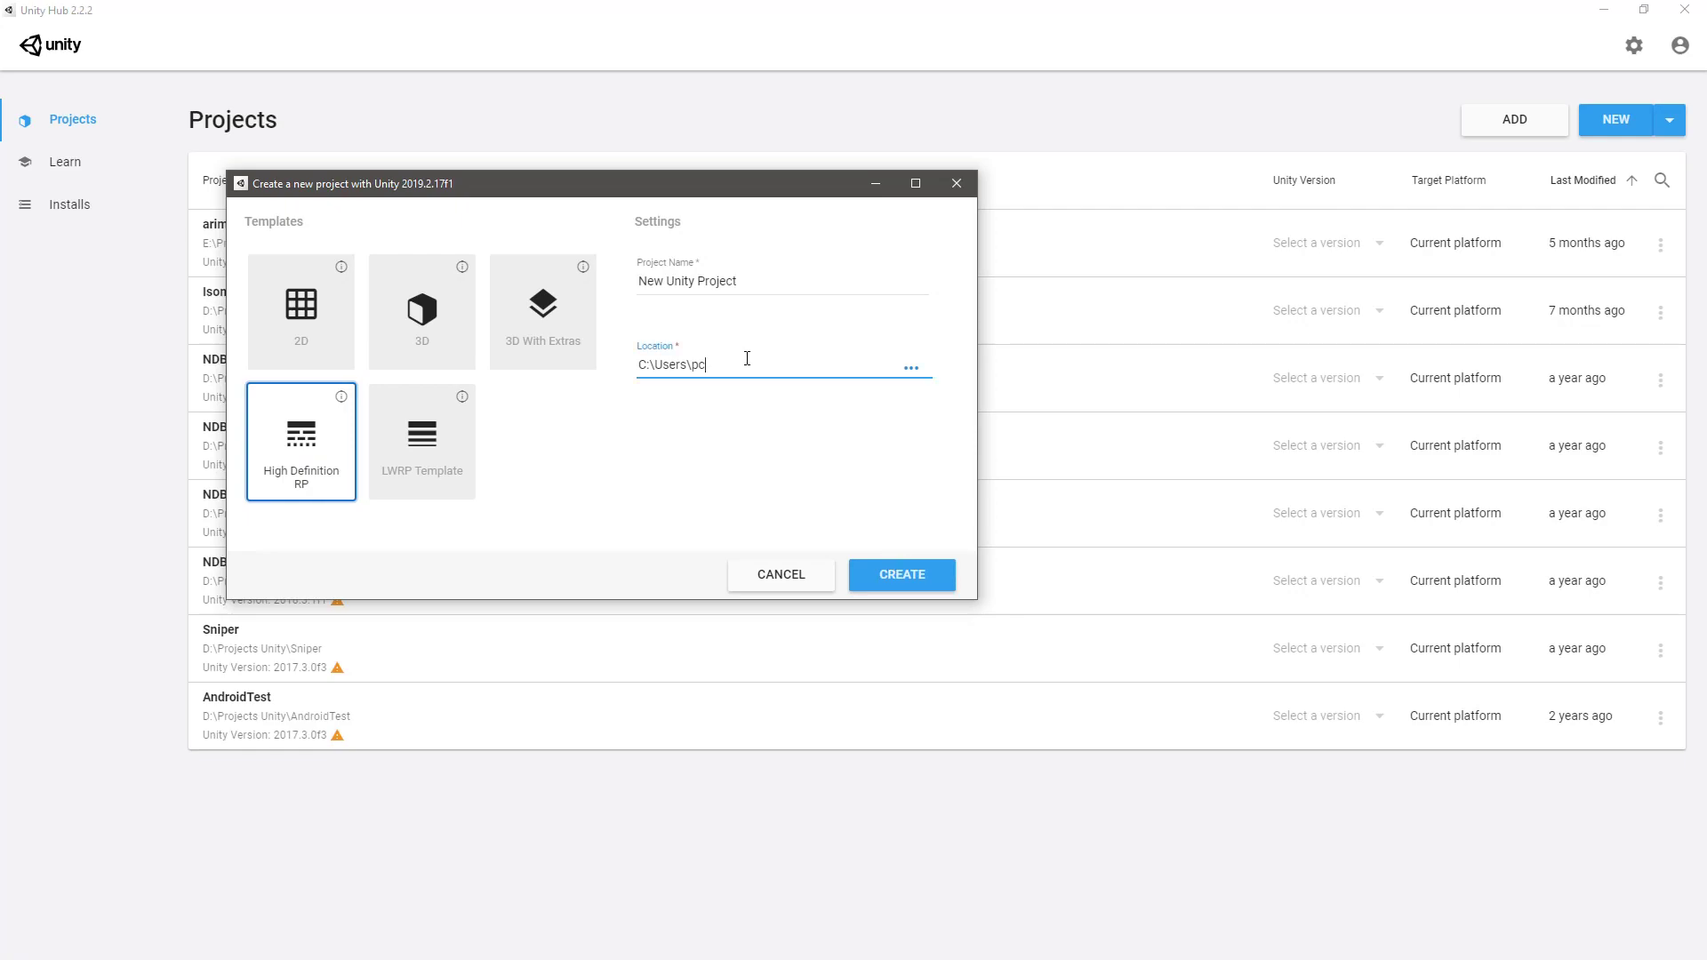
pyautogui.click(912, 369)
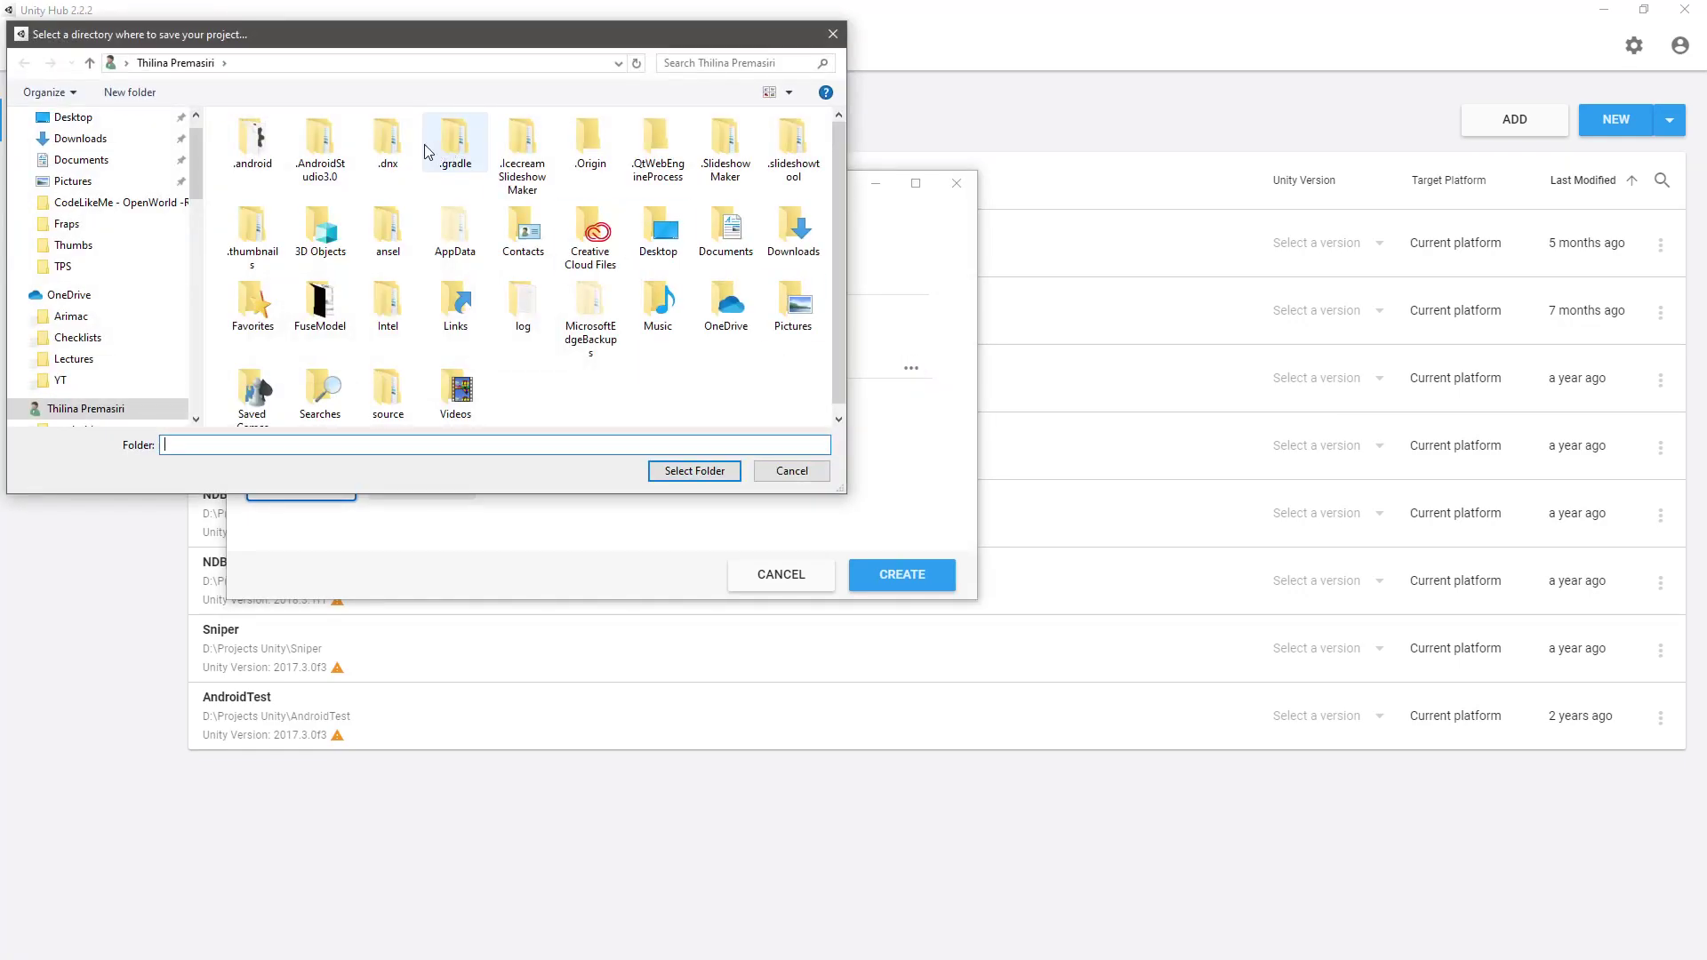
pyautogui.scroll(-10, 125, 296)
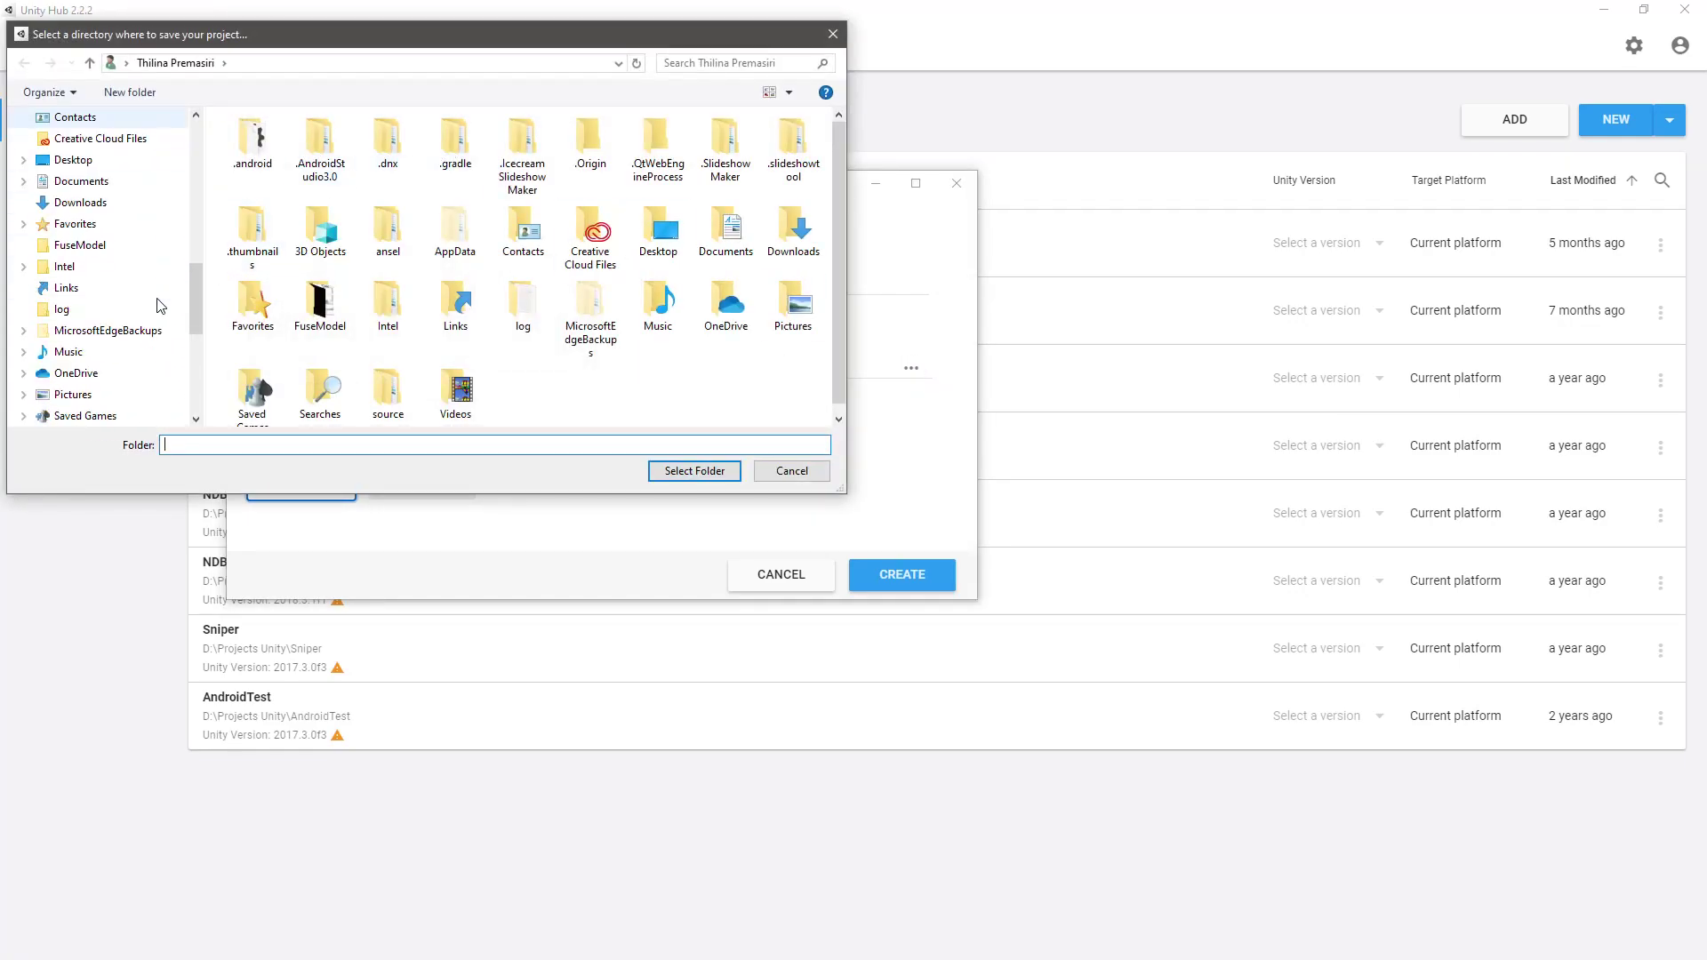
pyautogui.click(105, 358)
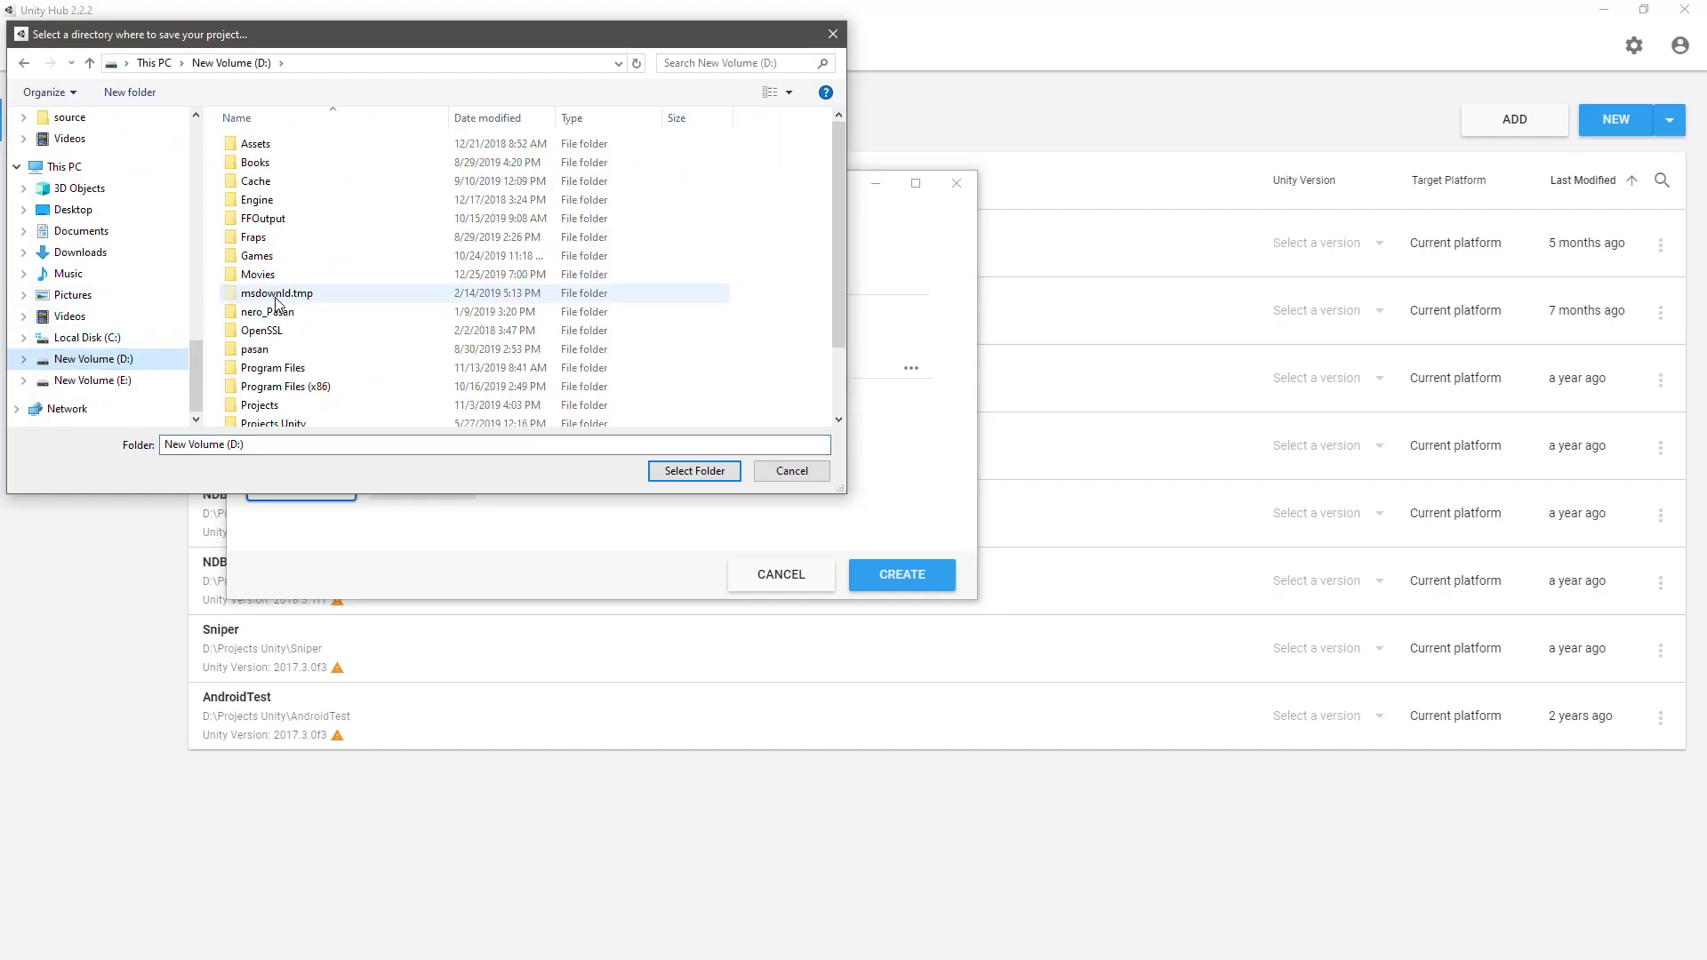
pyautogui.scroll(-3, 267, 298)
pyautogui.doubleClick(265, 421)
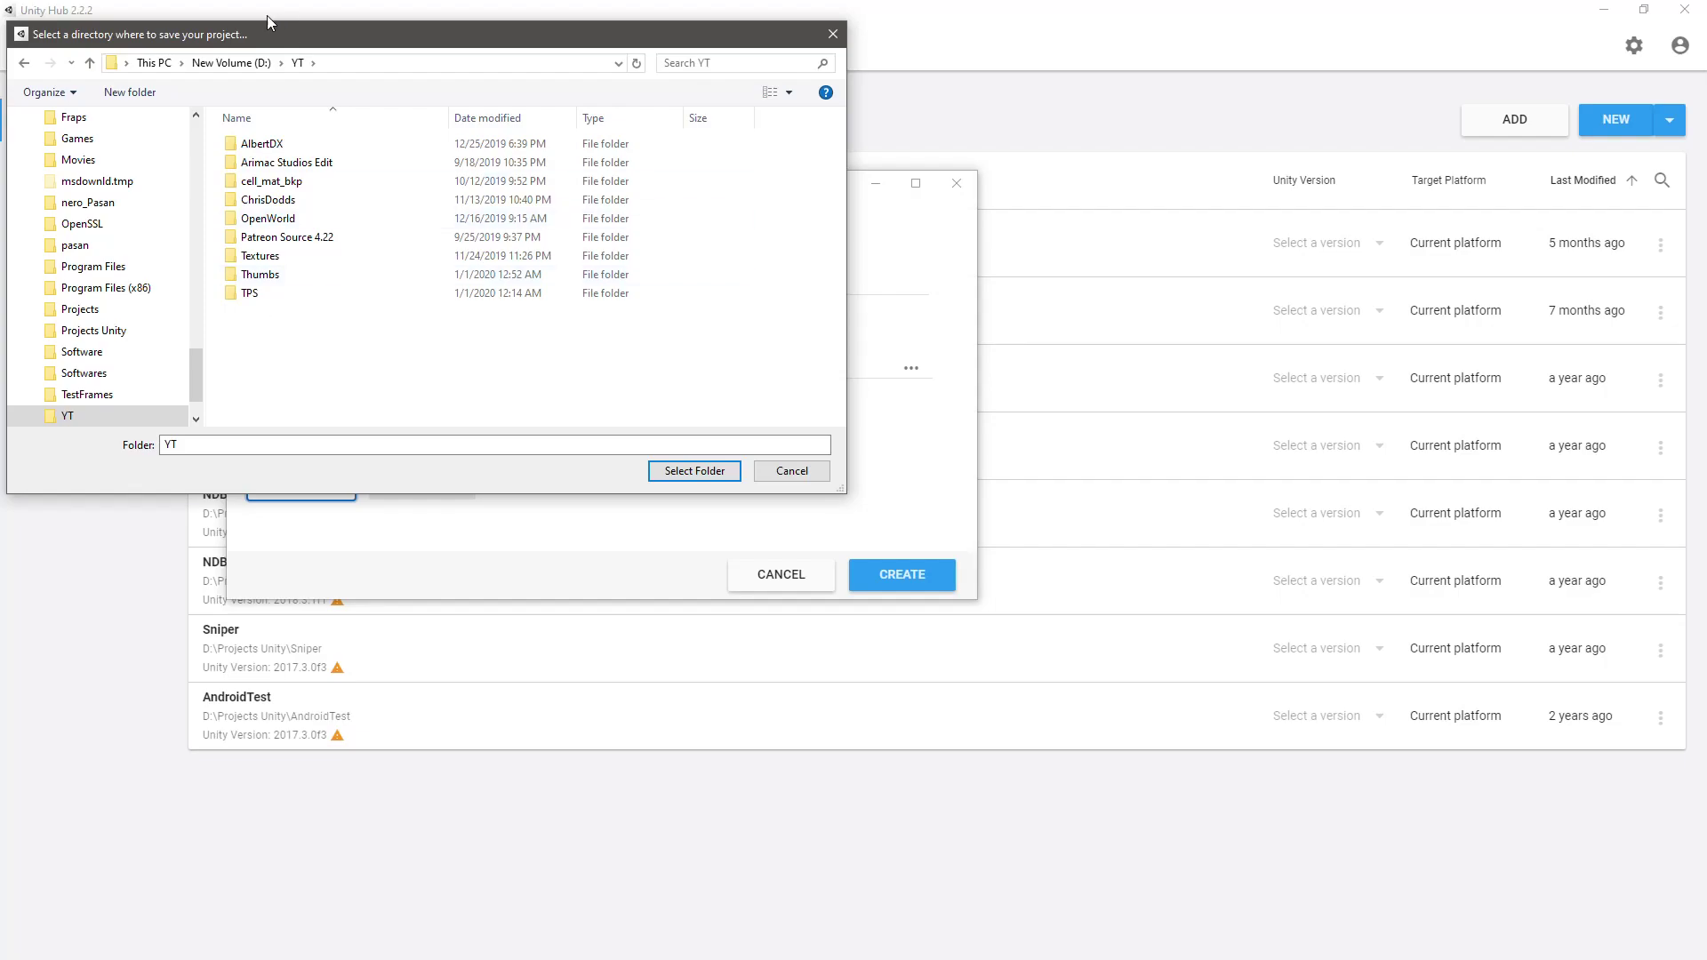
pyautogui.click(130, 91)
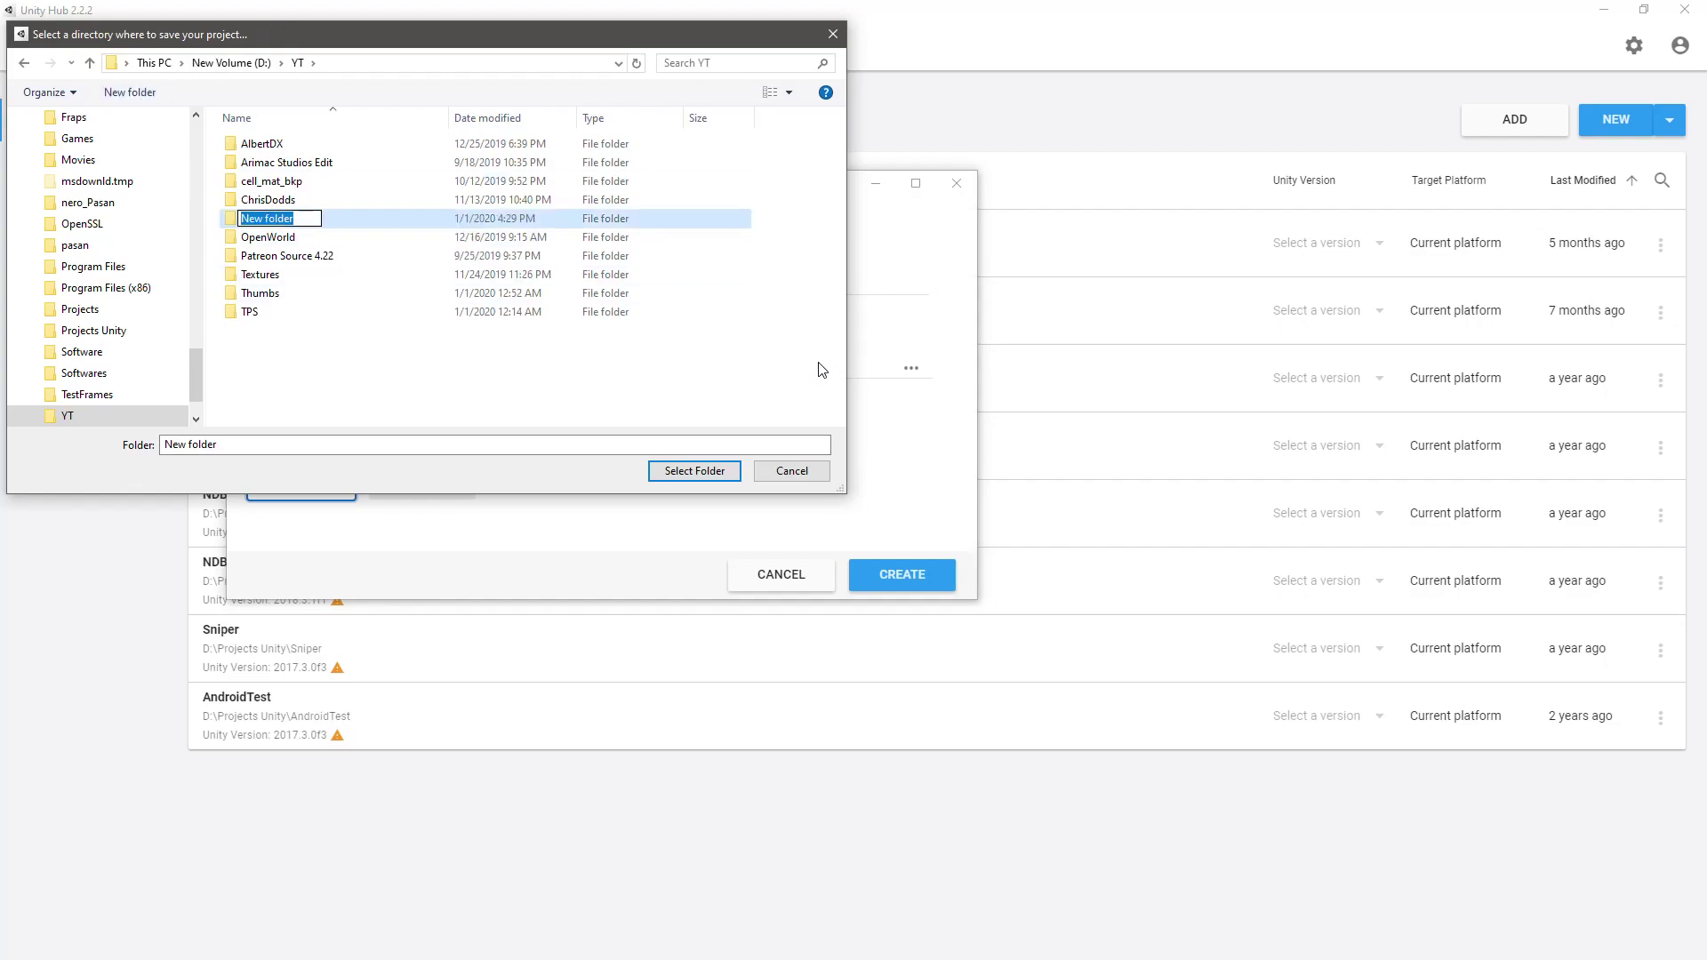
pyautogui.write('Unity')
pyautogui.press('Return')
pyautogui.press('Return')
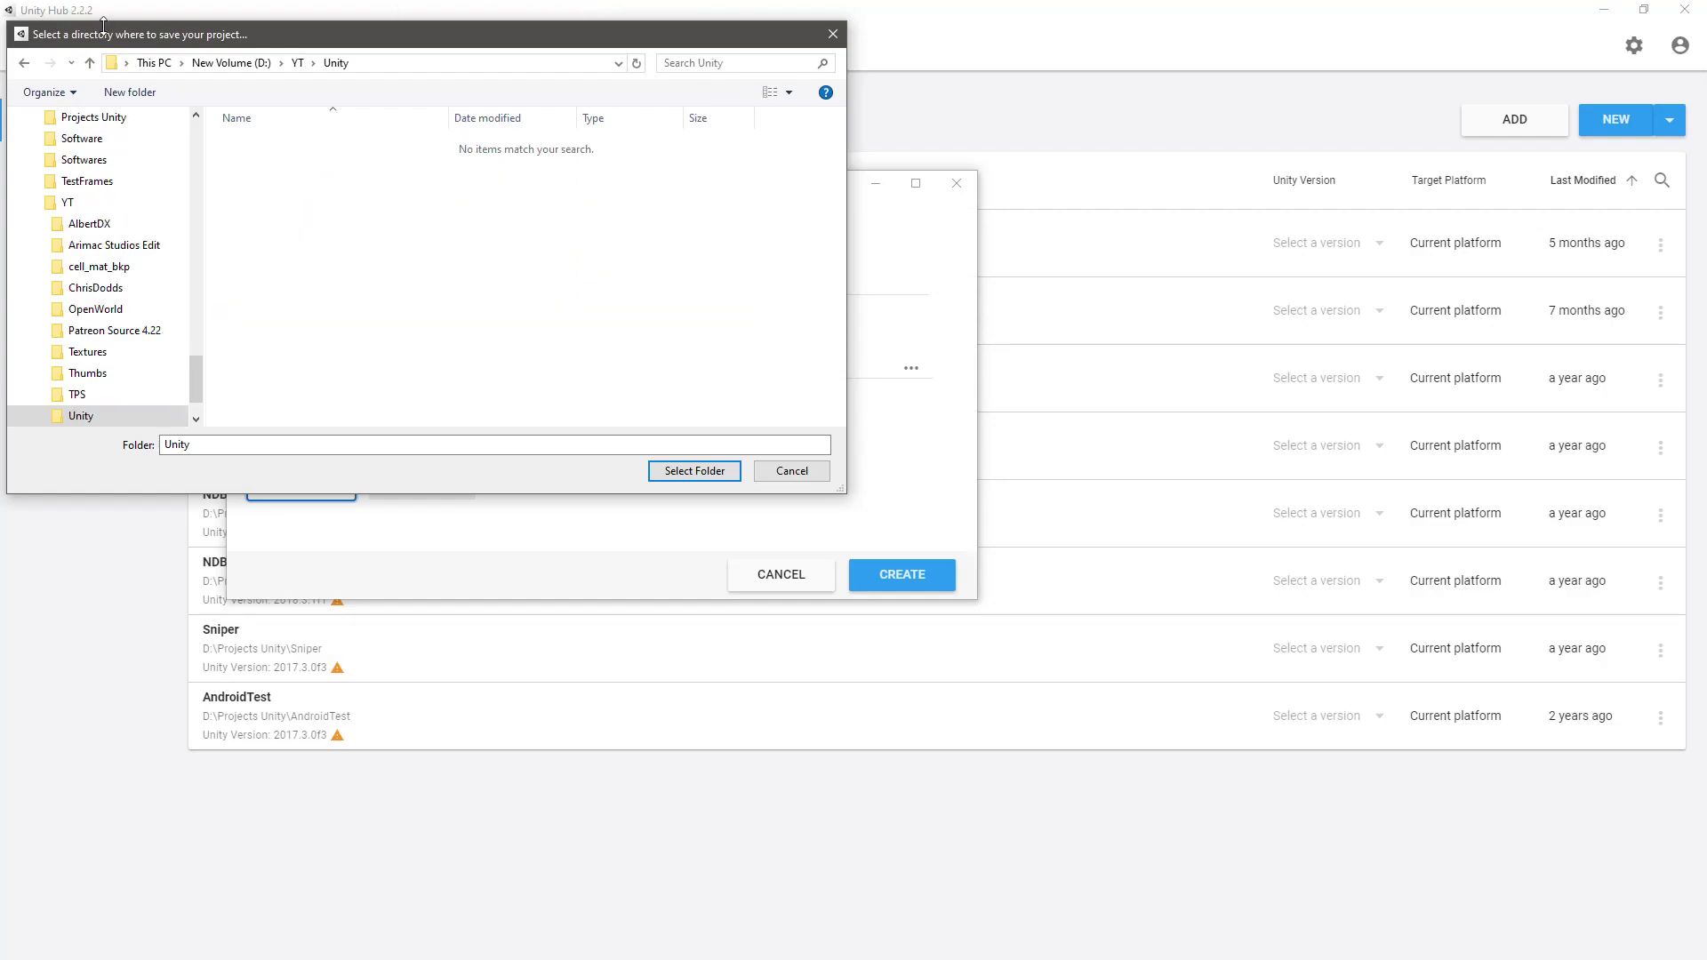
pyautogui.click(130, 91)
pyautogui.write('OpenWOr')
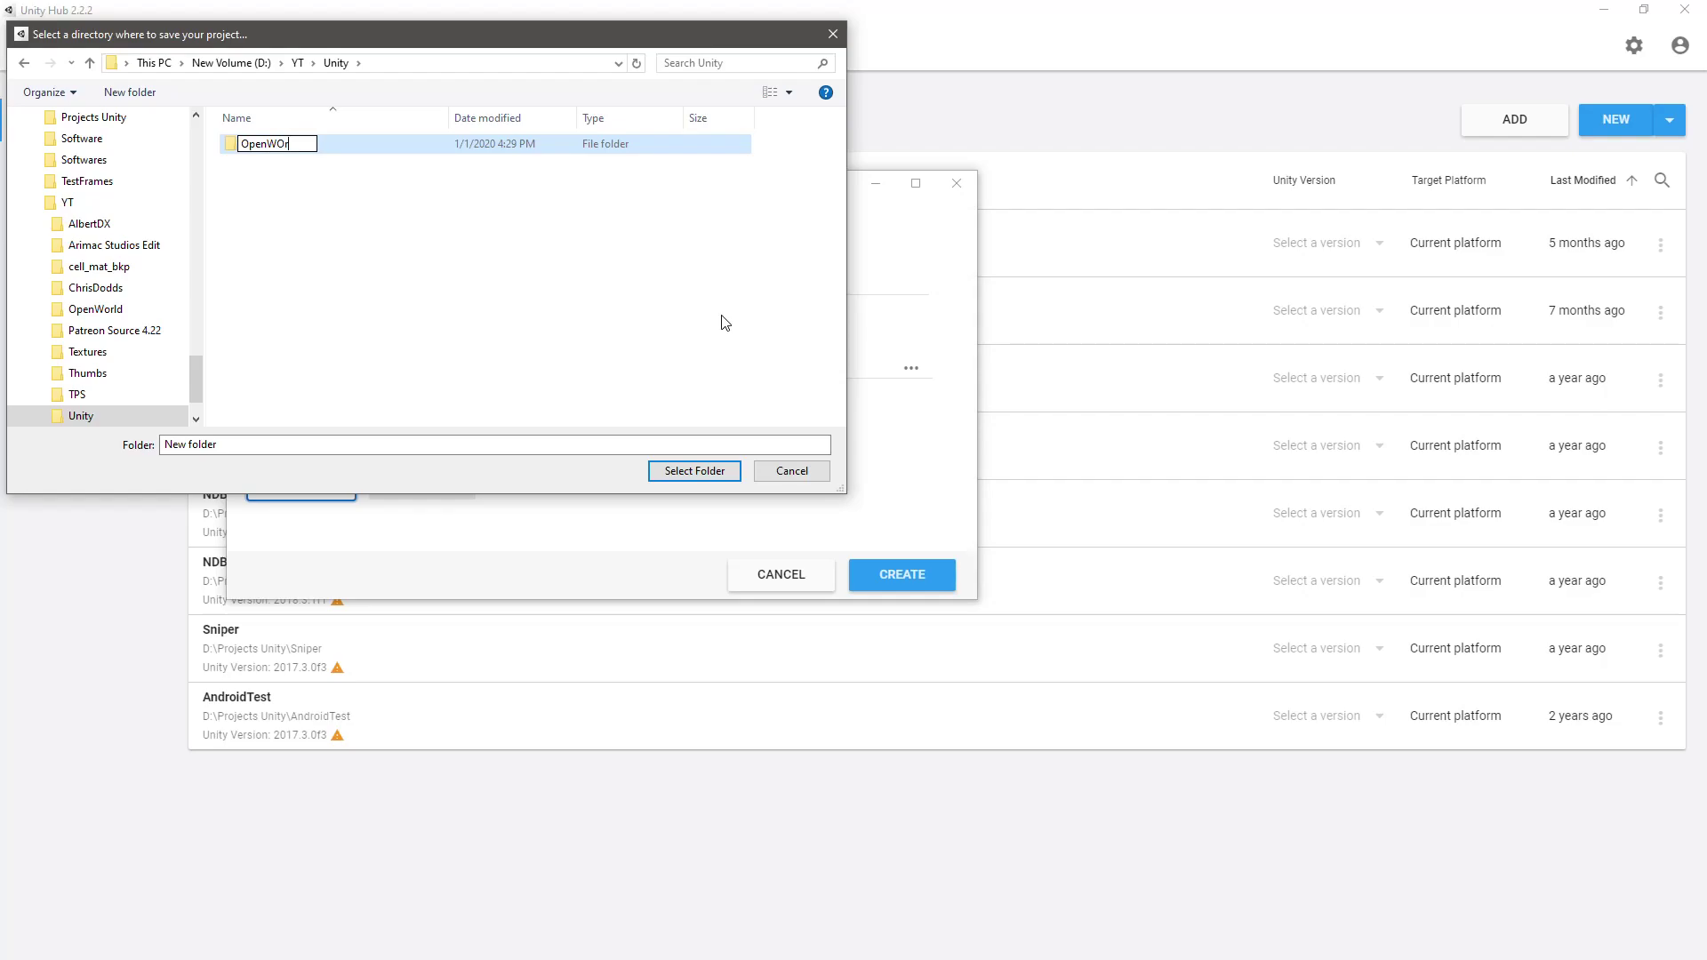
pyautogui.press('BackSpace')
pyautogui.press('BackSpace')
pyautogui.press('BackSpace')
pyautogui.press('Escape')
pyautogui.press('Delete')
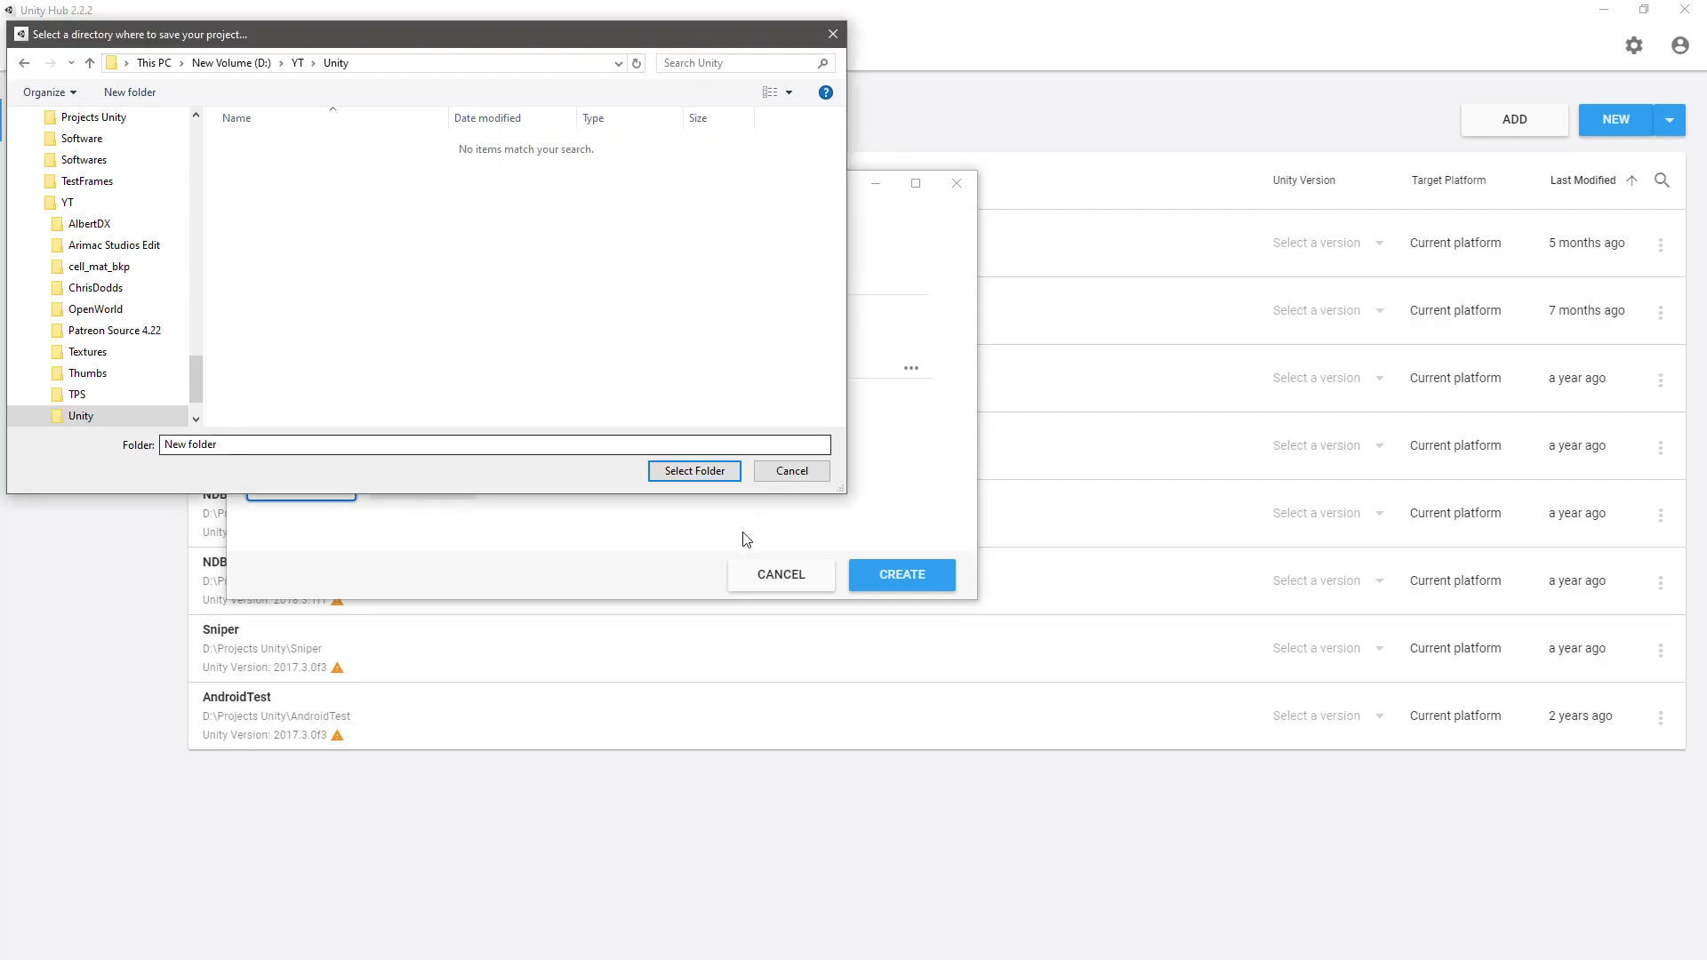
# Step: Accept the chosen directory, name the project OpenWorld and remove the "New folder" part from its location path
pyautogui.click(679, 471)
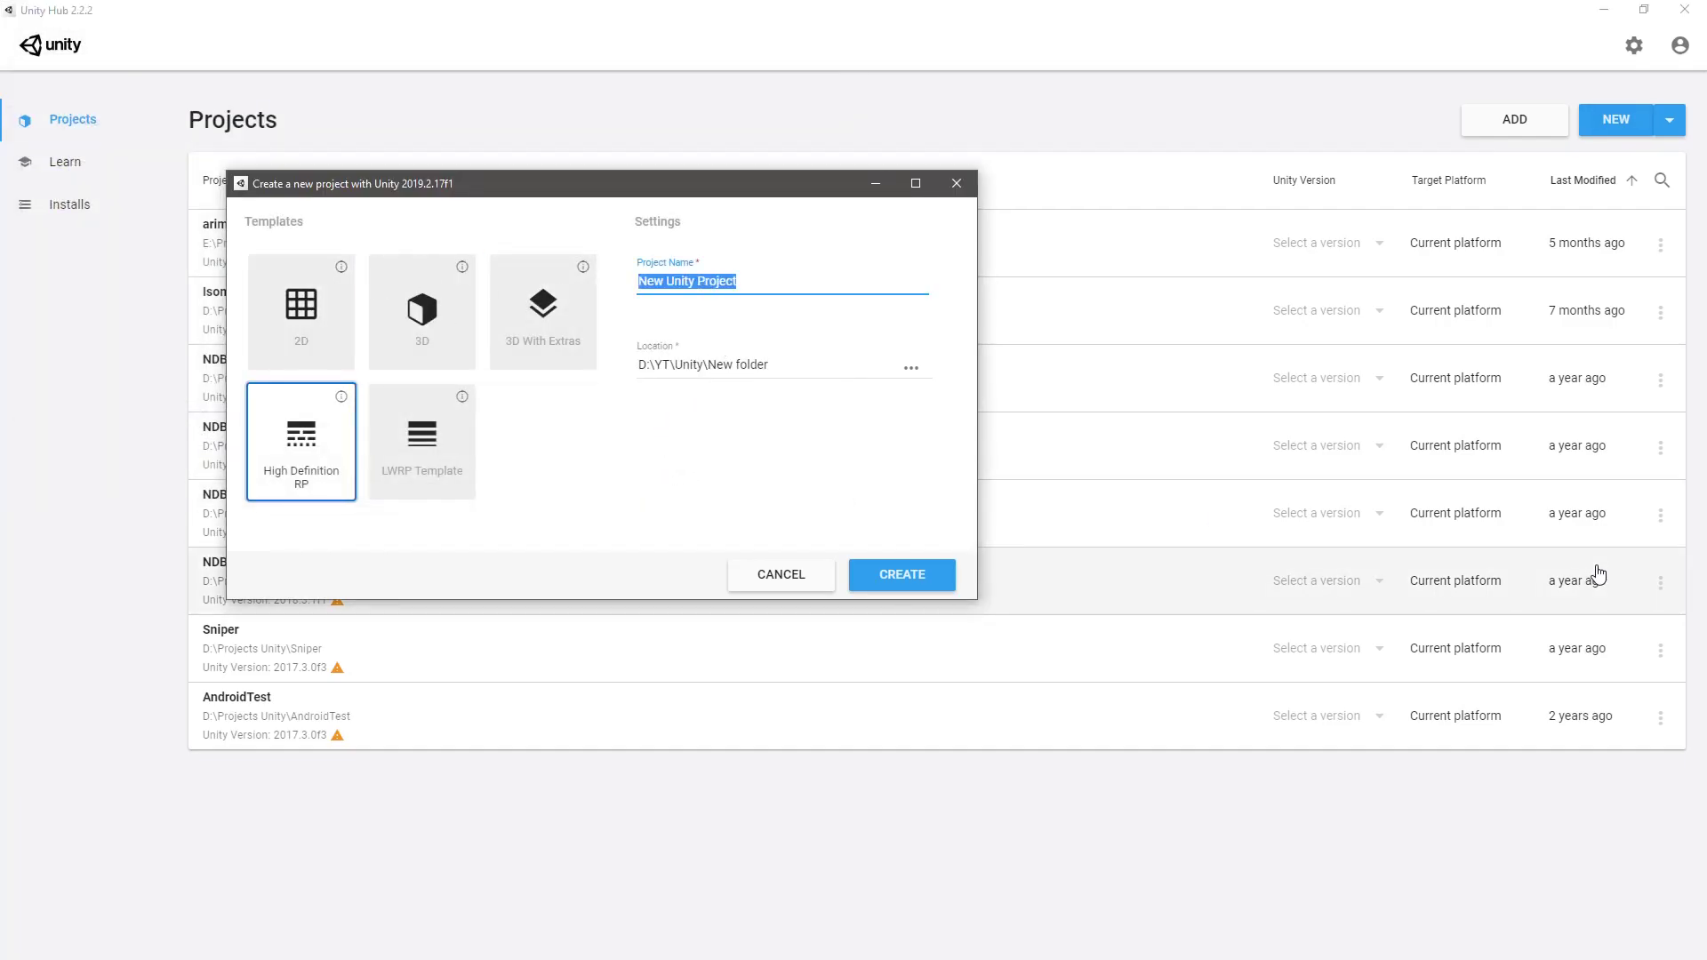
pyautogui.write('OpenWorld')
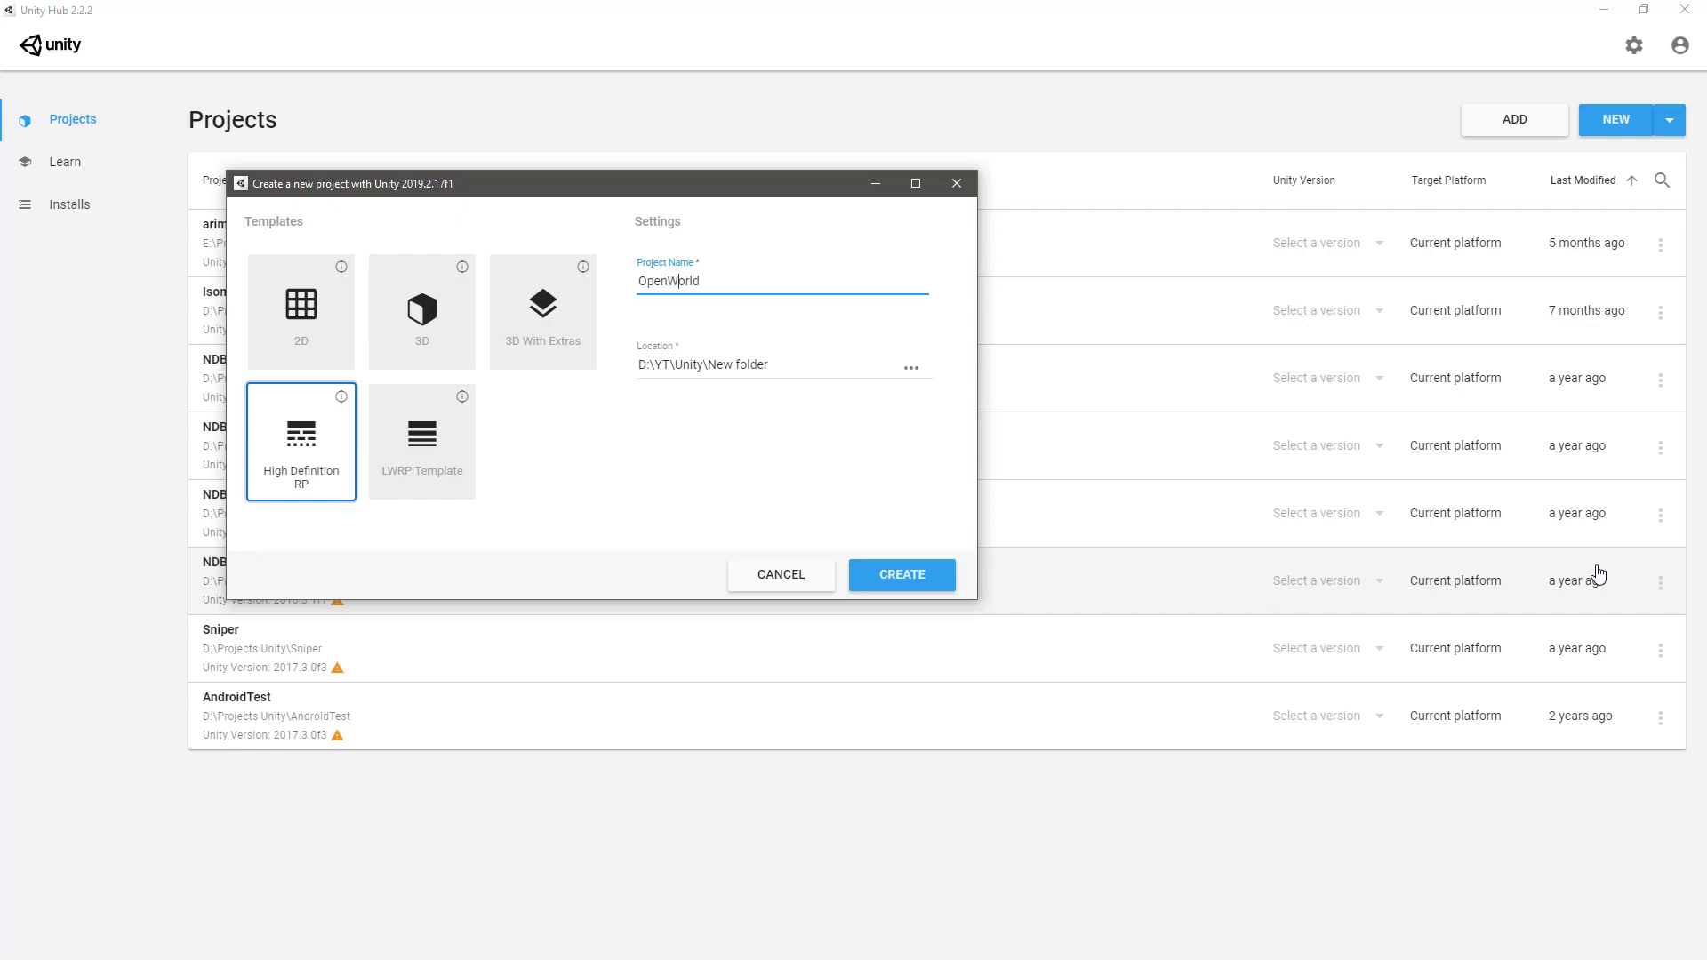
pyautogui.moveTo(770, 364); pyautogui.dragTo(720, 368)
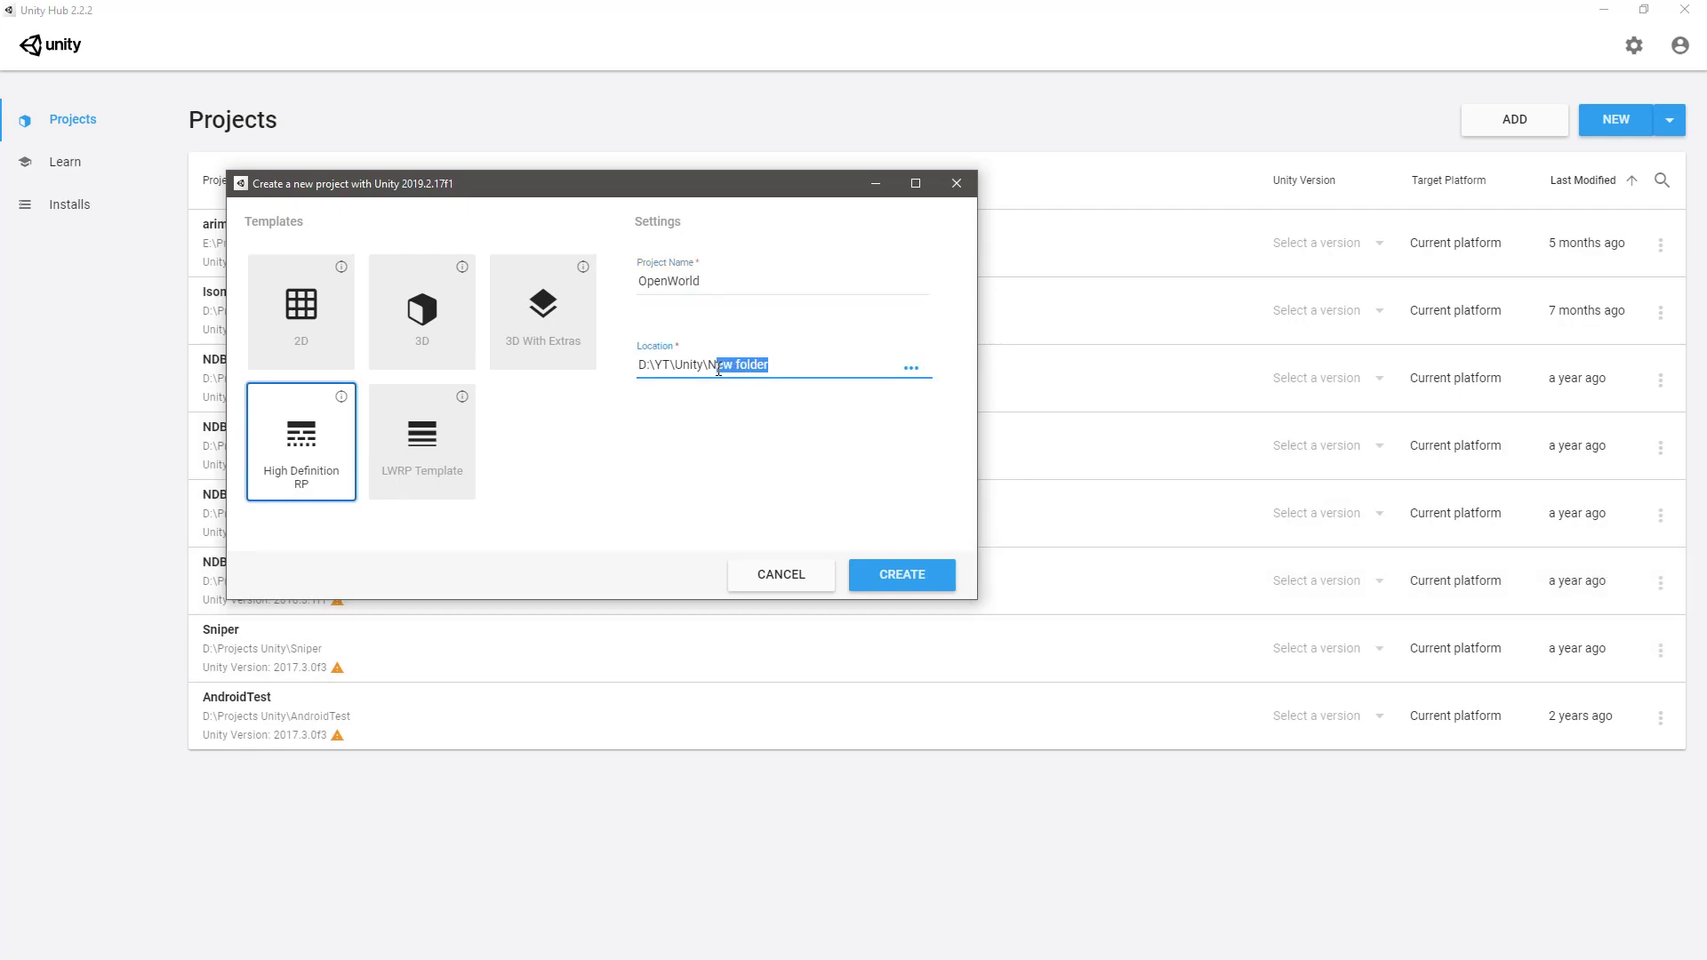
pyautogui.press('BackSpace')
pyautogui.click(711, 416)
# Step: Create the OpenWorld project and minimize the browser and the Downloads folder window
pyautogui.click(908, 576)
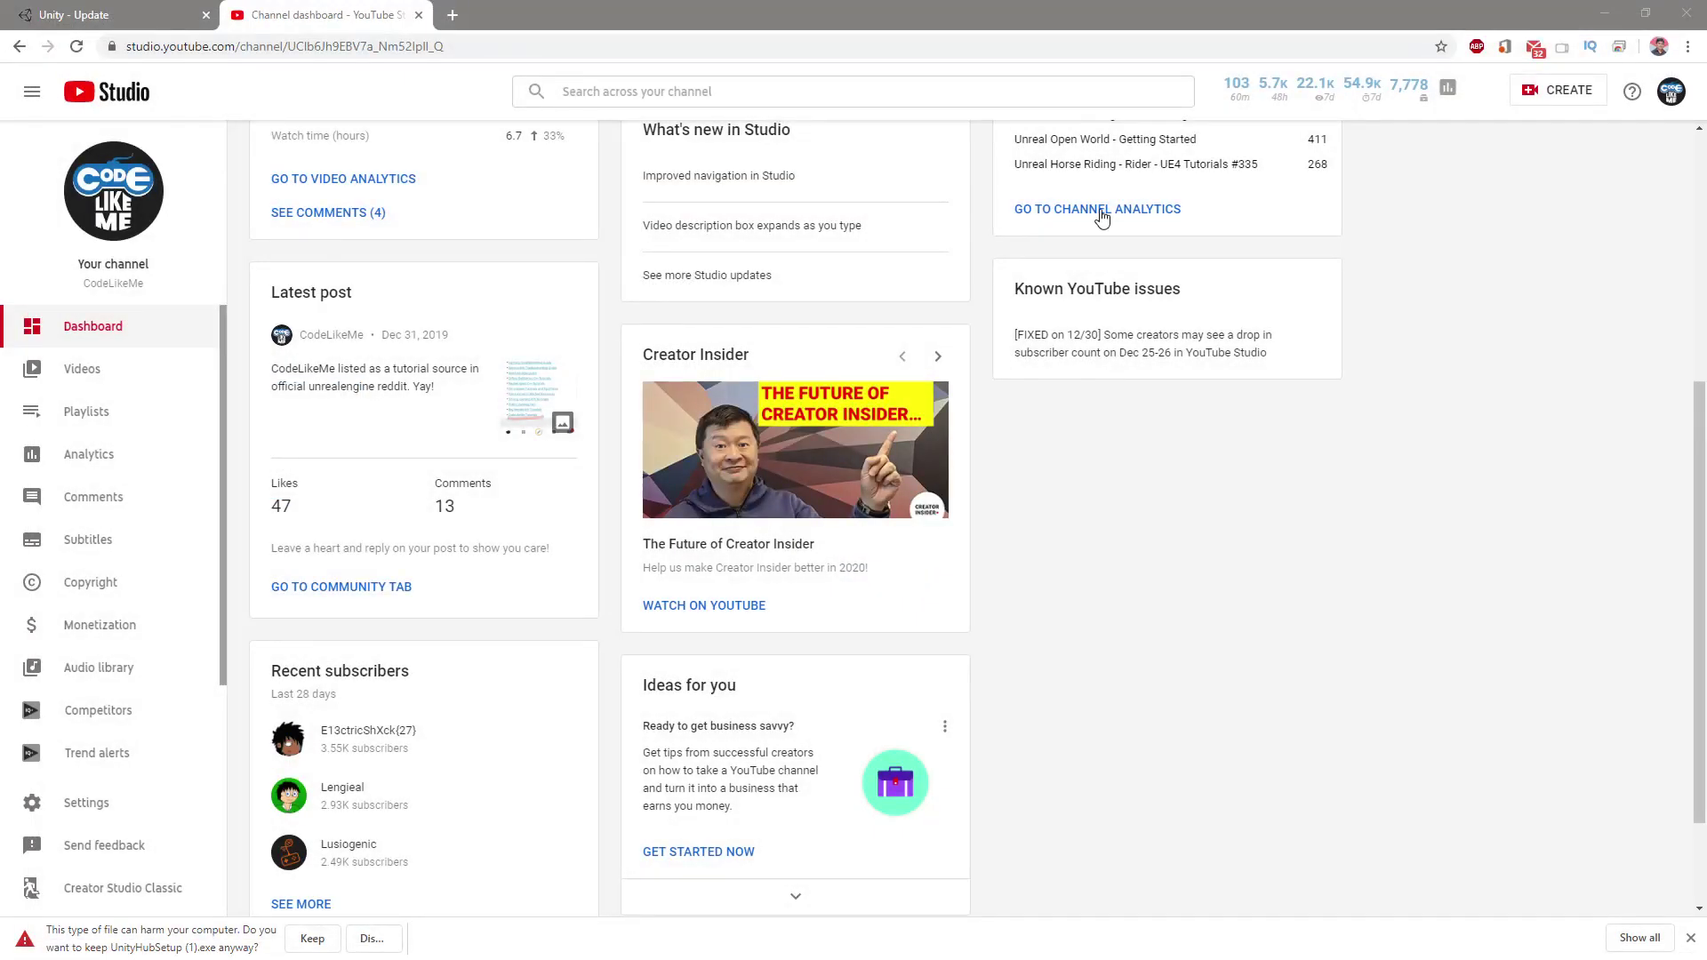
pyautogui.click(1604, 14)
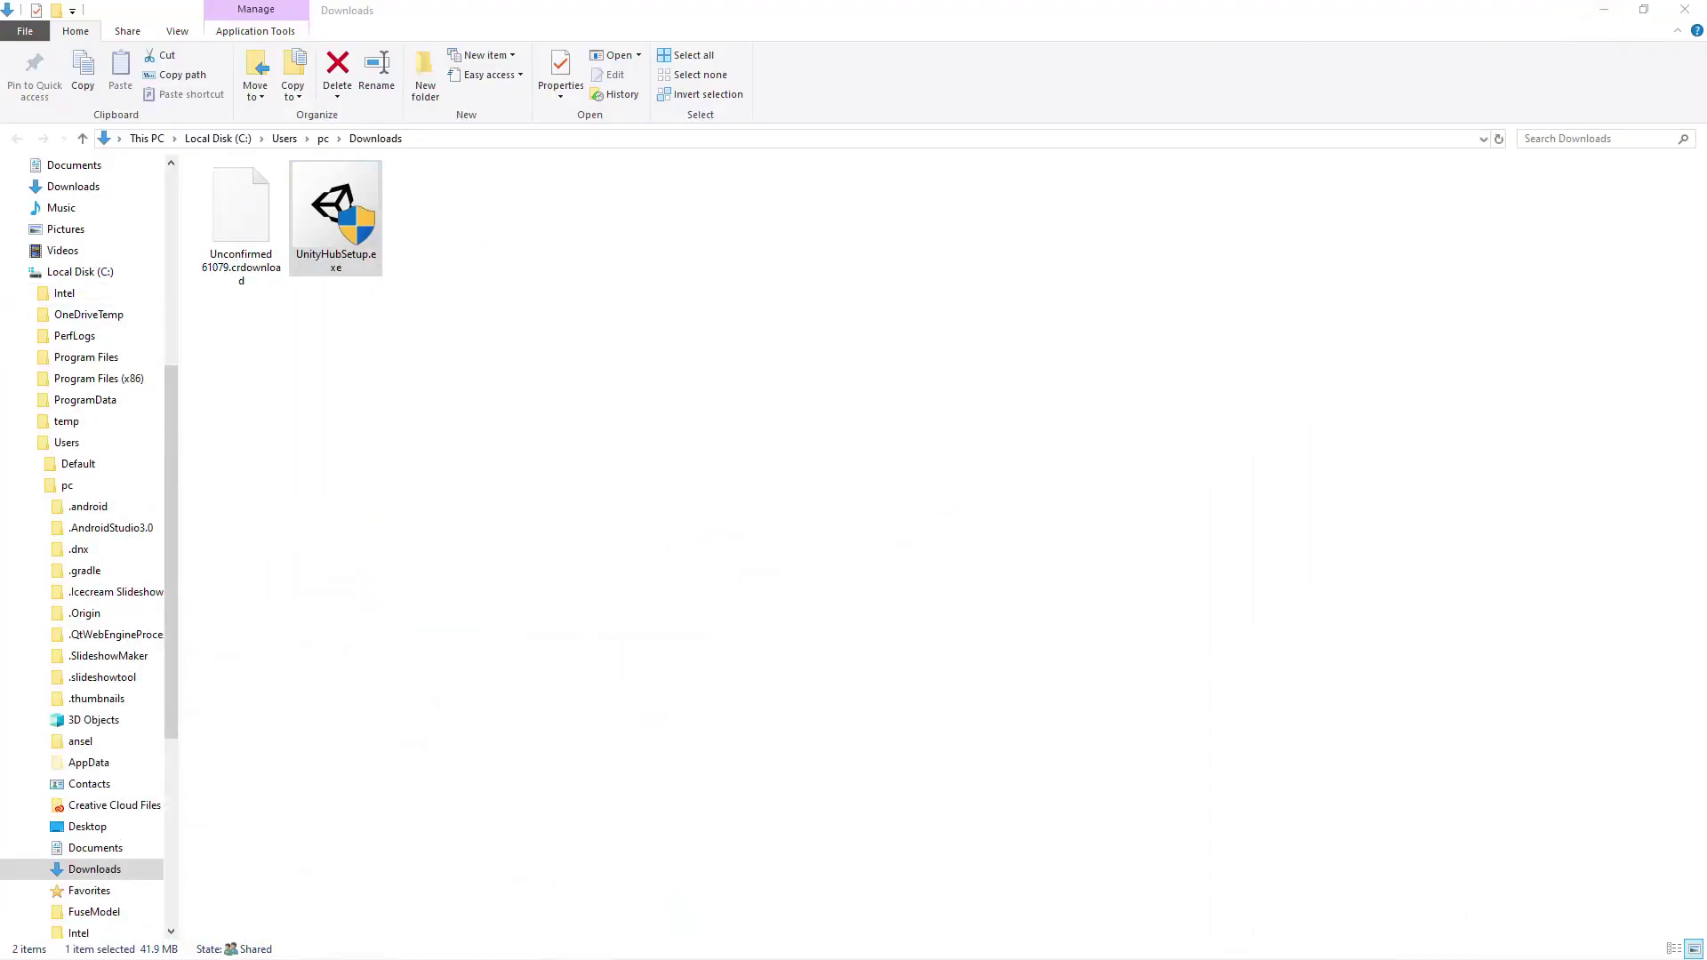
pyautogui.click(1603, 10)
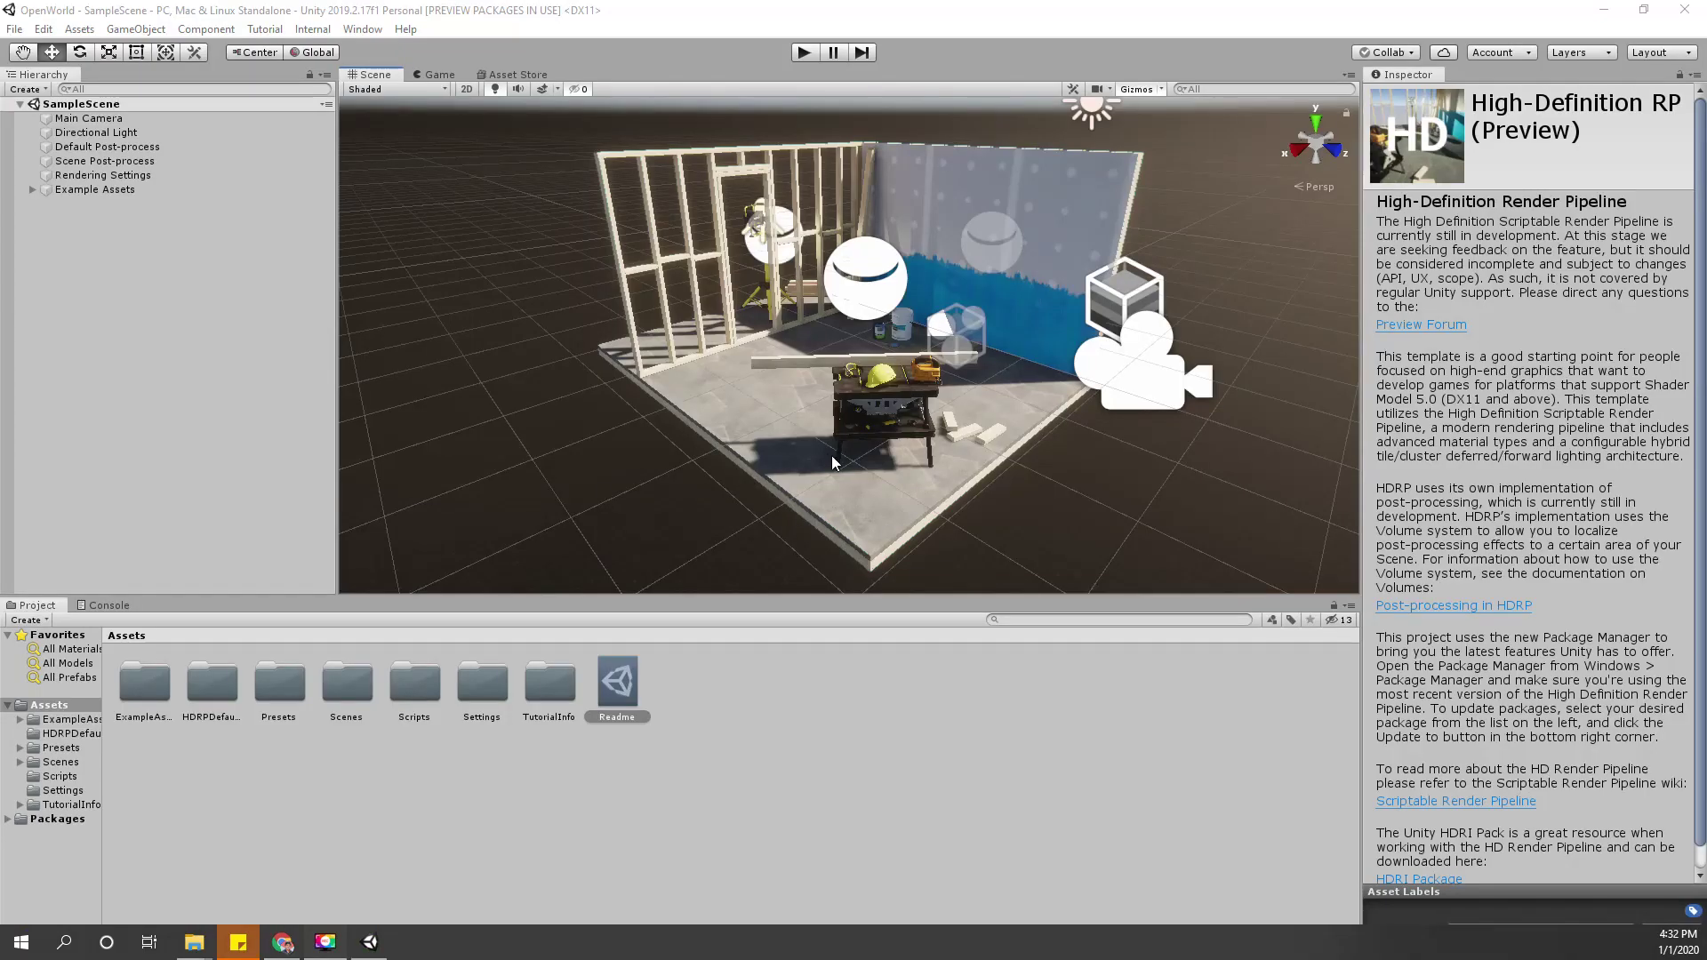
# Step: Examine the sample scene from several angles and look through the Scenes folder and its samplescene subfolder
pyautogui.keyDown('alt'); pyautogui.moveTo(831, 455); pyautogui.dragTo(773, 423); pyautogui.keyUp('alt')
pyautogui.click(336, 683)
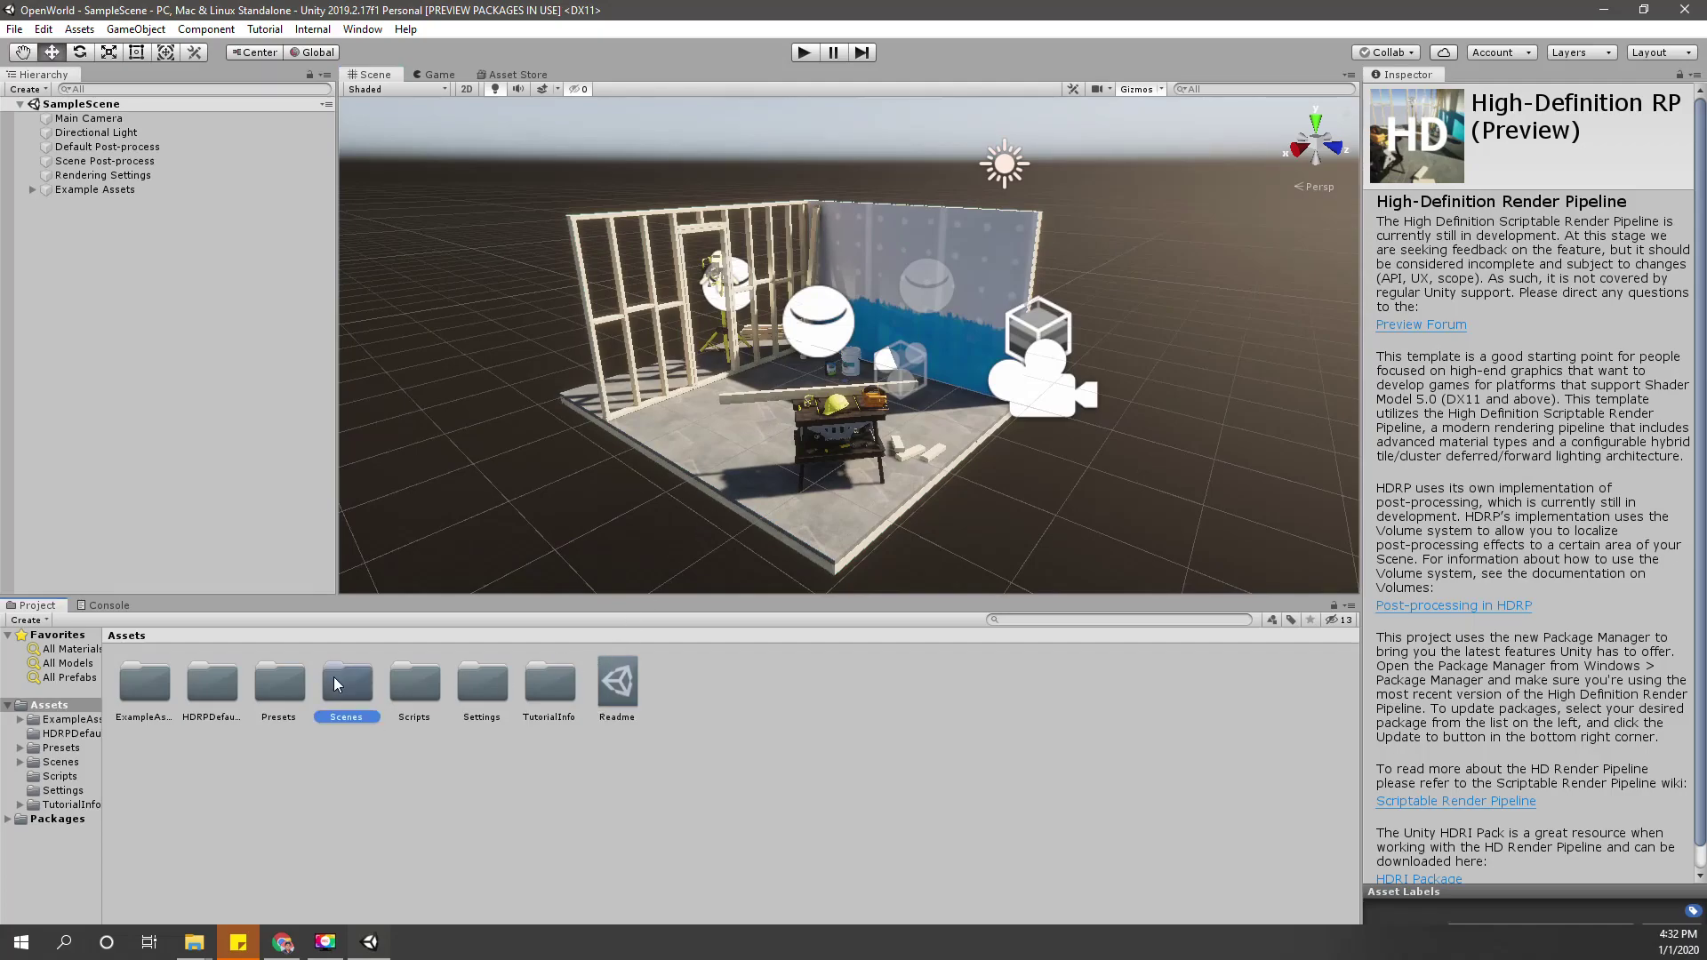
pyautogui.doubleClick(337, 682)
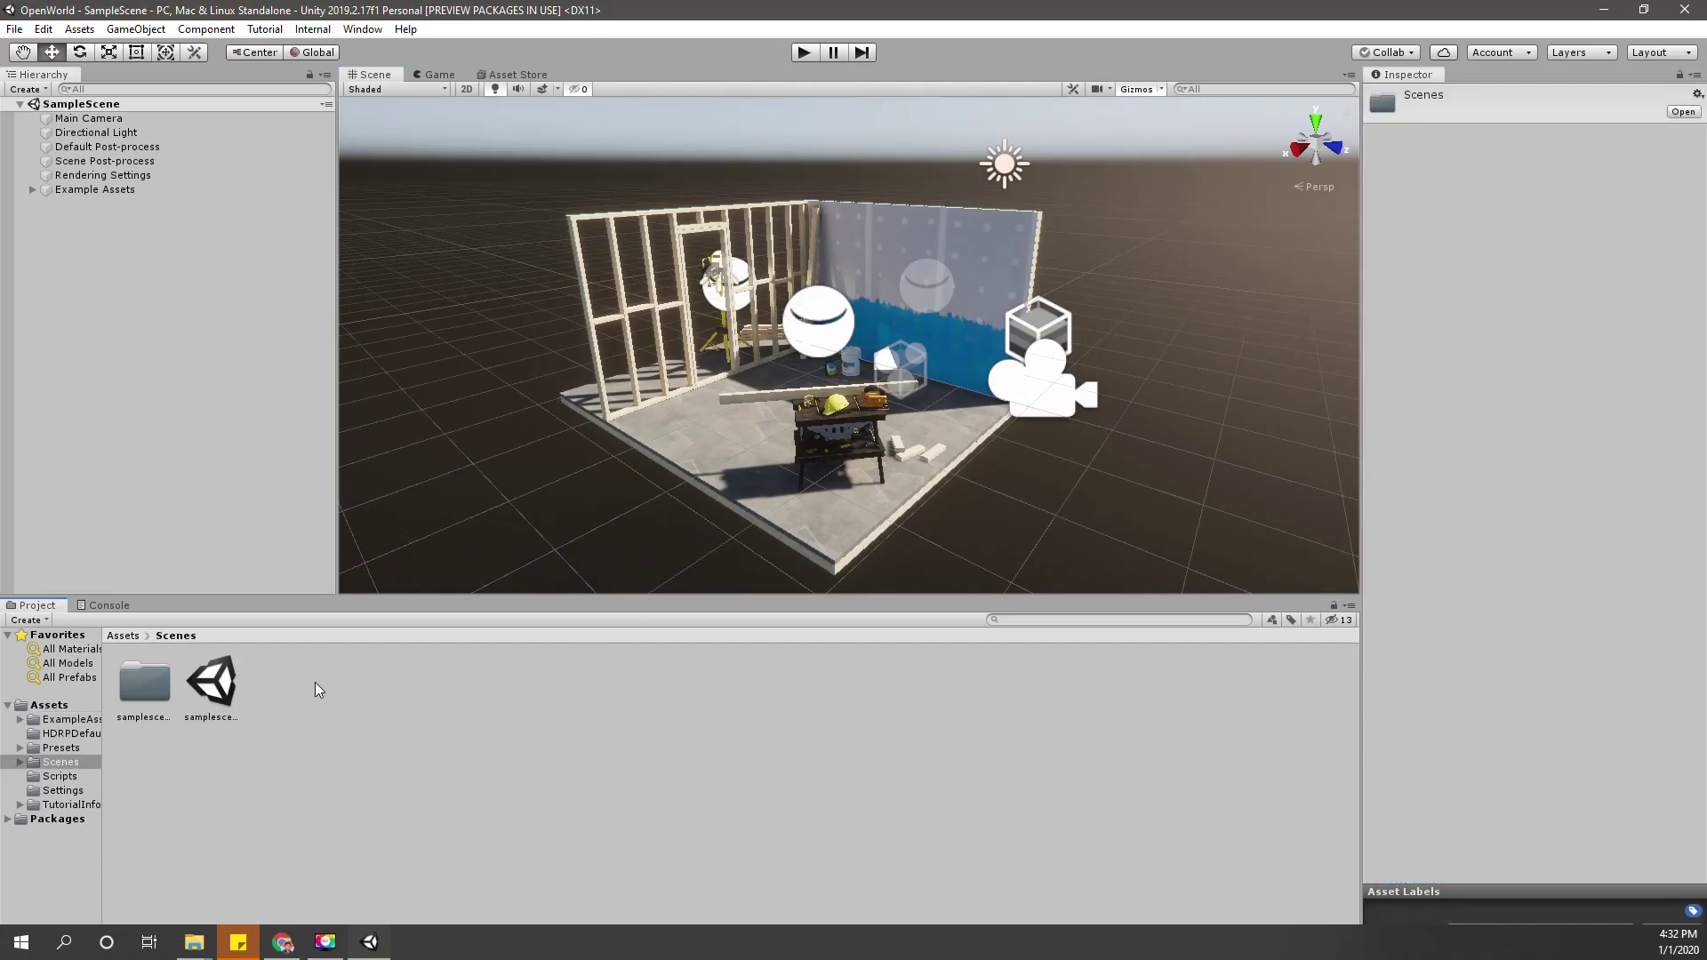
pyautogui.click(20, 763)
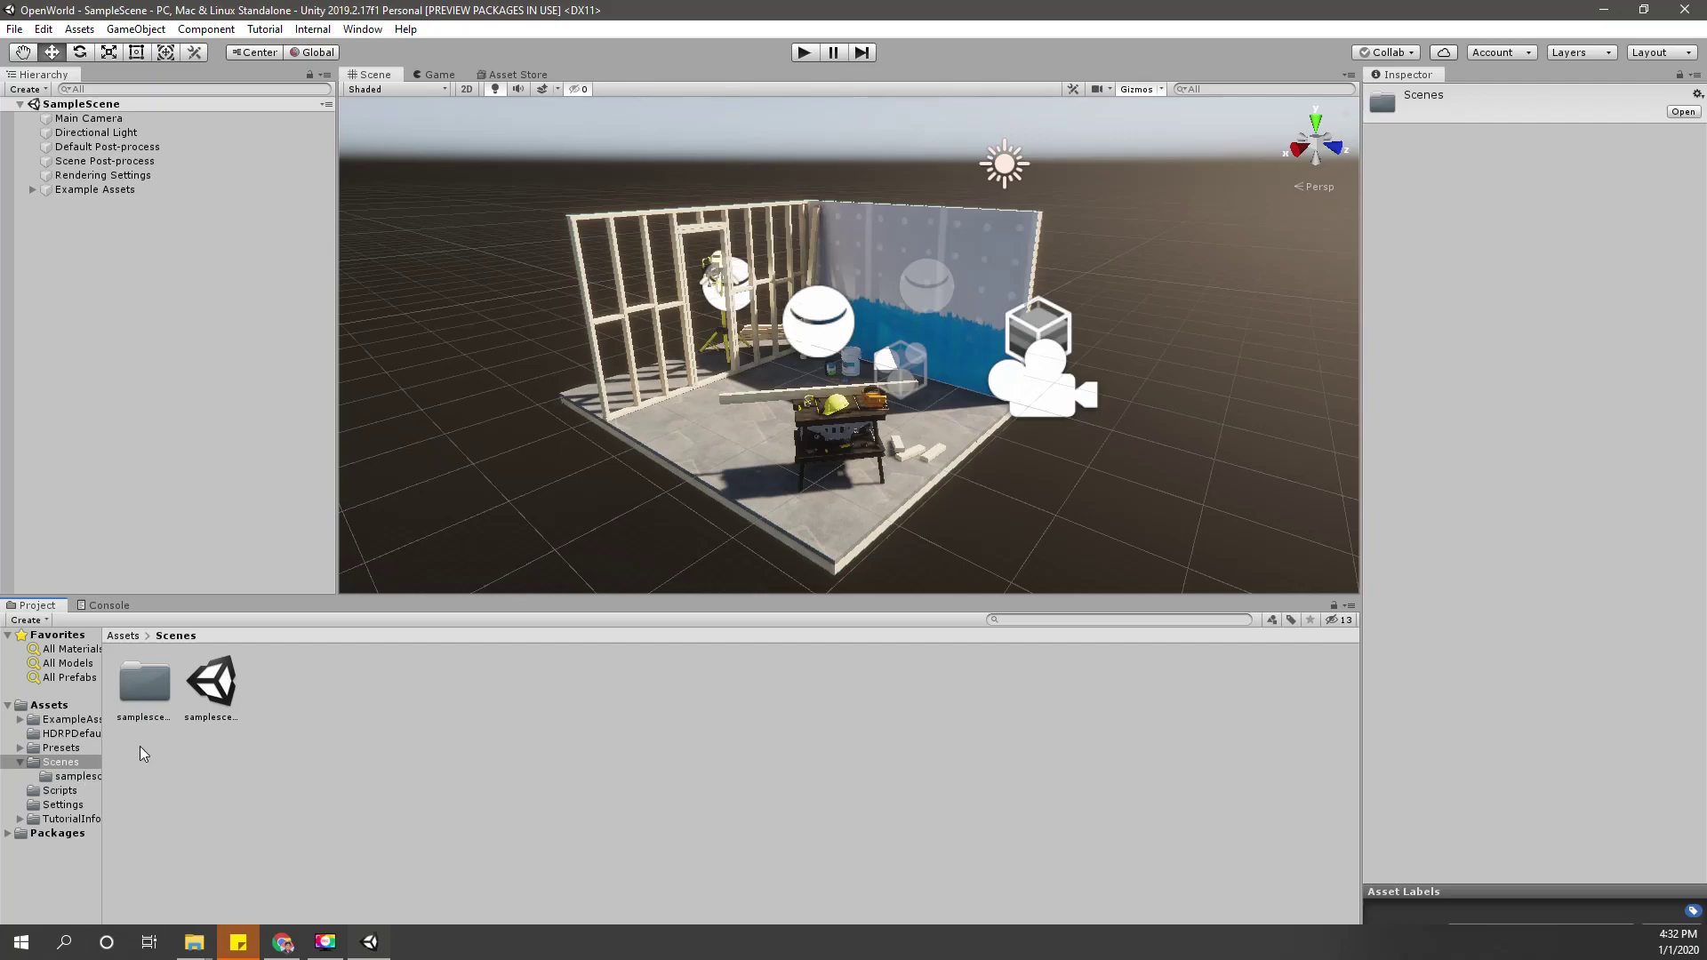
pyautogui.click(59, 777)
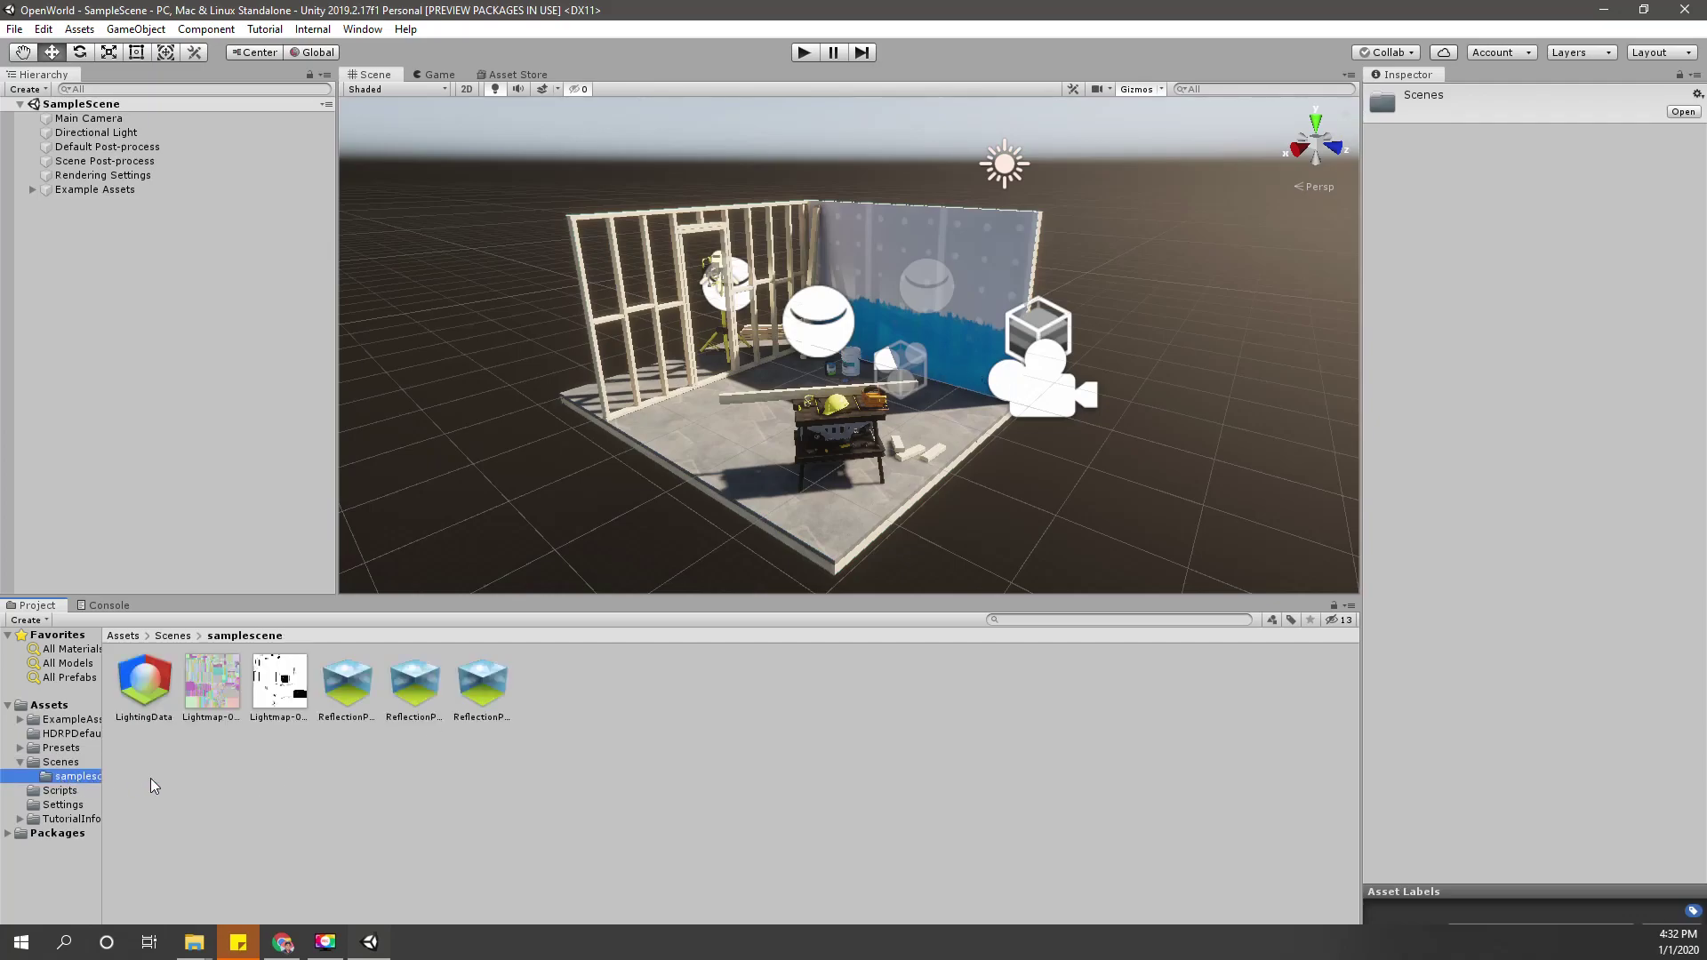
pyautogui.click(62, 763)
pyautogui.keyDown('alt'); pyautogui.moveTo(554, 508); pyautogui.dragTo(809, 315); pyautogui.keyUp('alt')
pyautogui.keyDown('alt'); pyautogui.moveTo(884, 382); pyautogui.dragTo(969, 354); pyautogui.keyUp('alt')
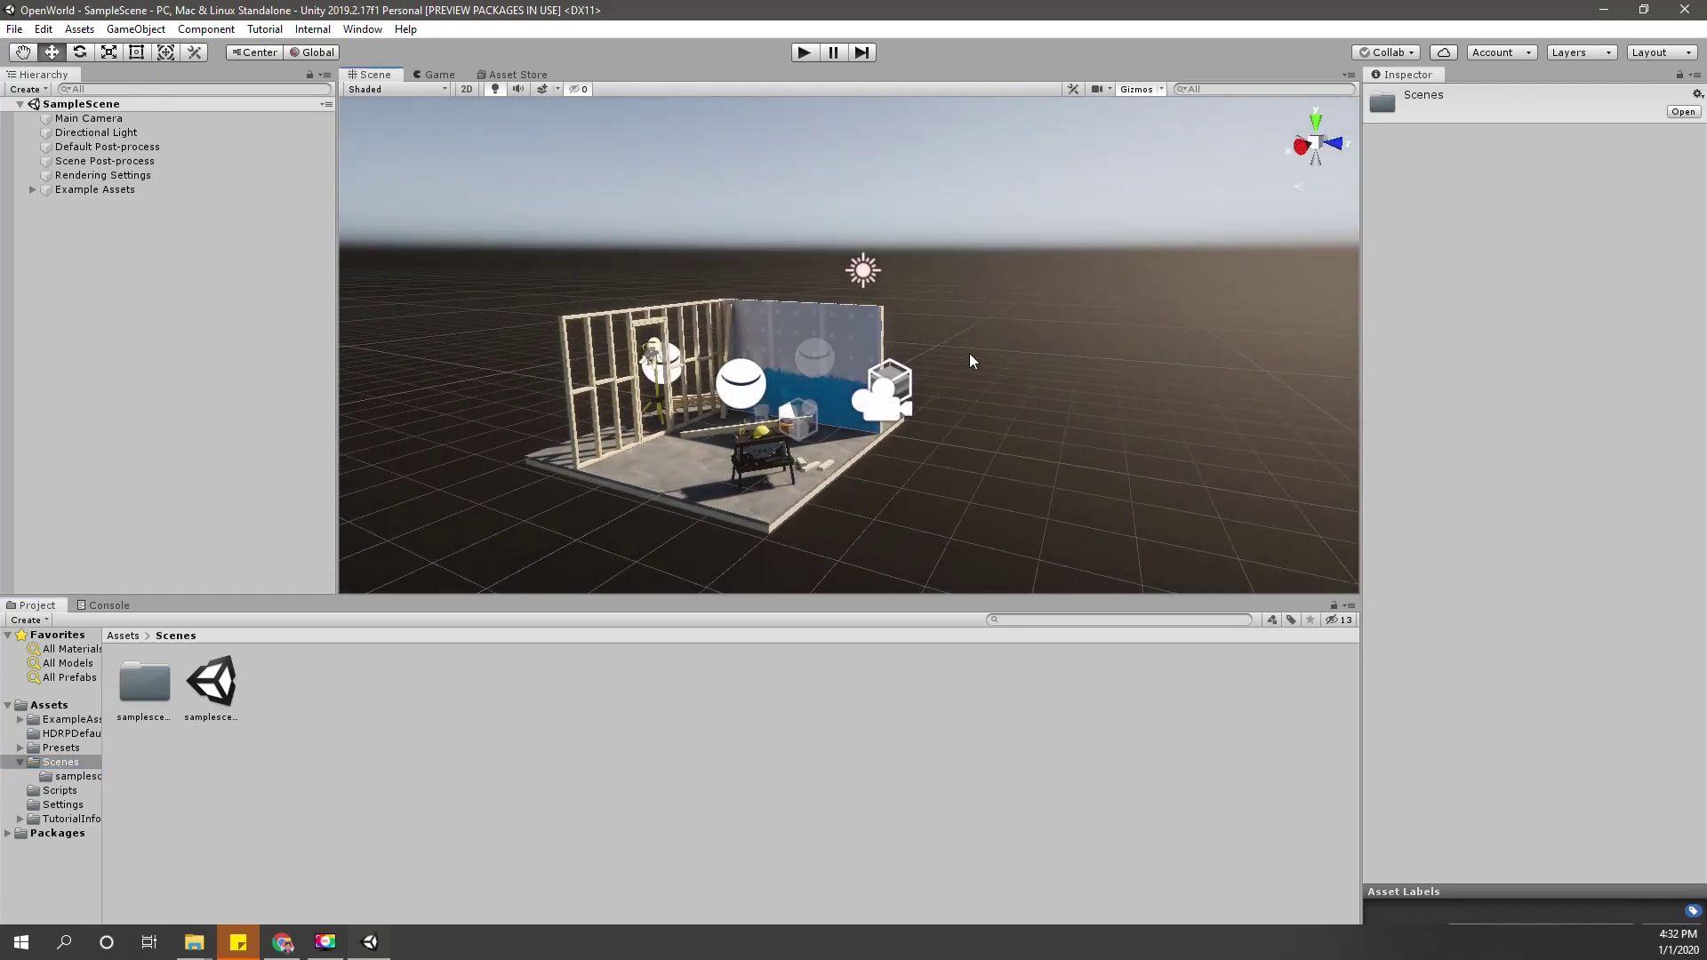
pyautogui.keyDown('alt'); pyautogui.moveTo(503, 427); pyautogui.dragTo(514, 416); pyautogui.keyUp('alt')
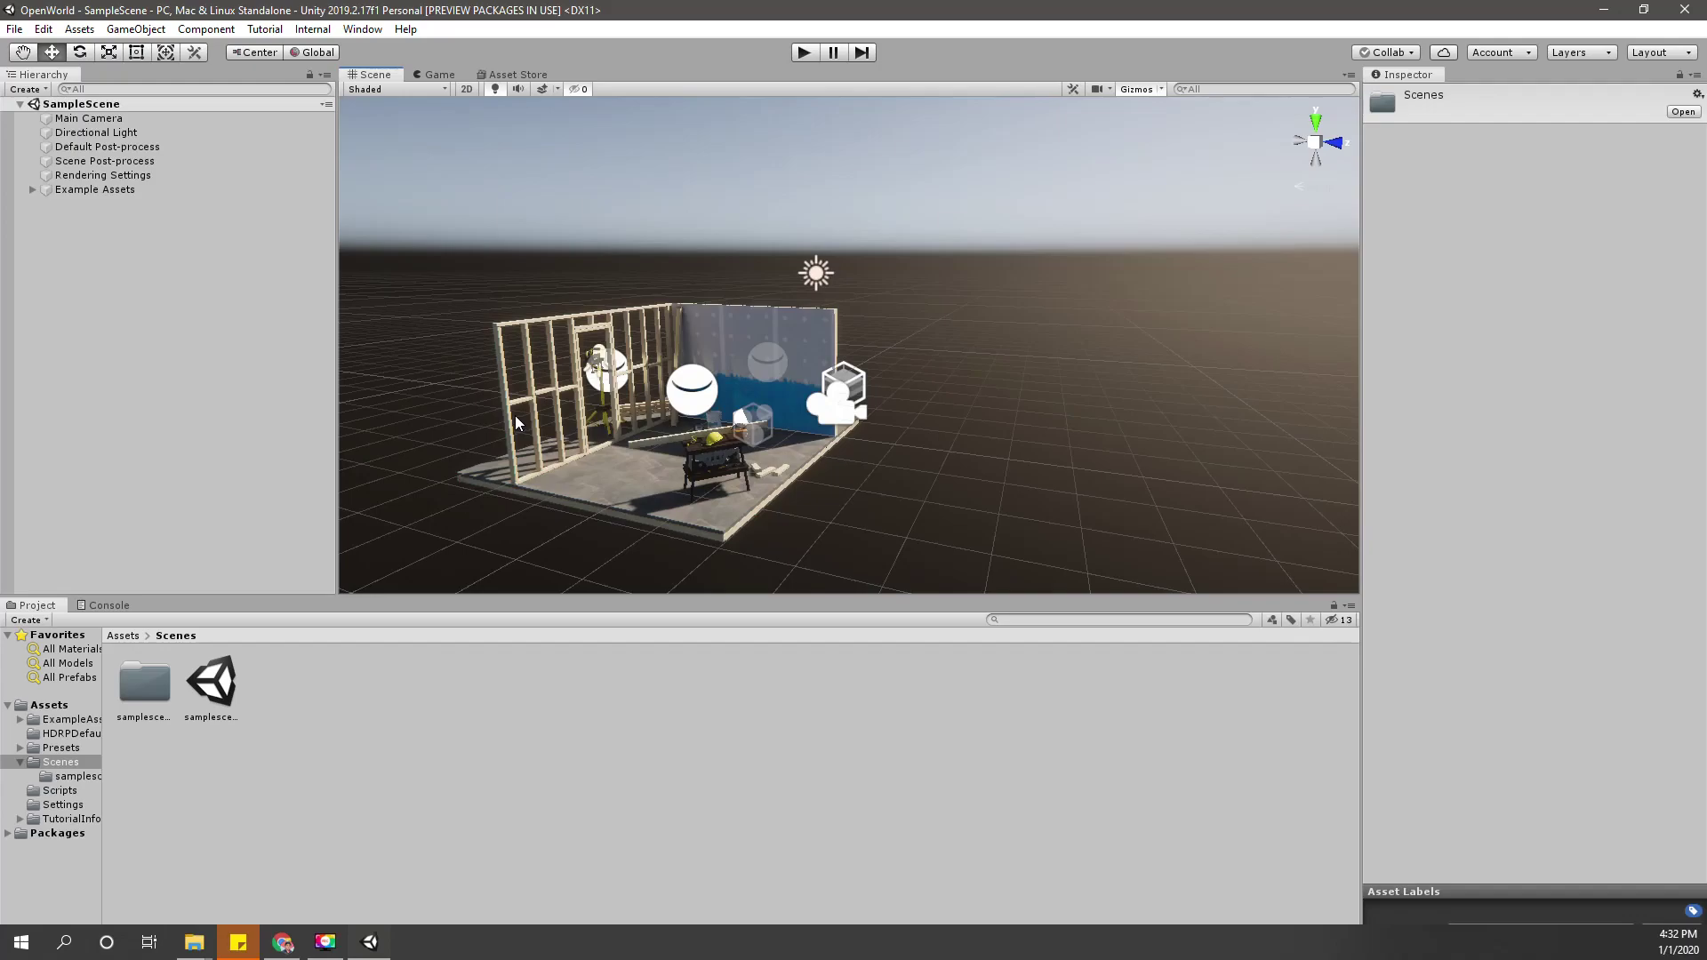
pyautogui.keyDown('alt'); pyautogui.moveTo(781, 439); pyautogui.dragTo(720, 460); pyautogui.keyUp('alt')
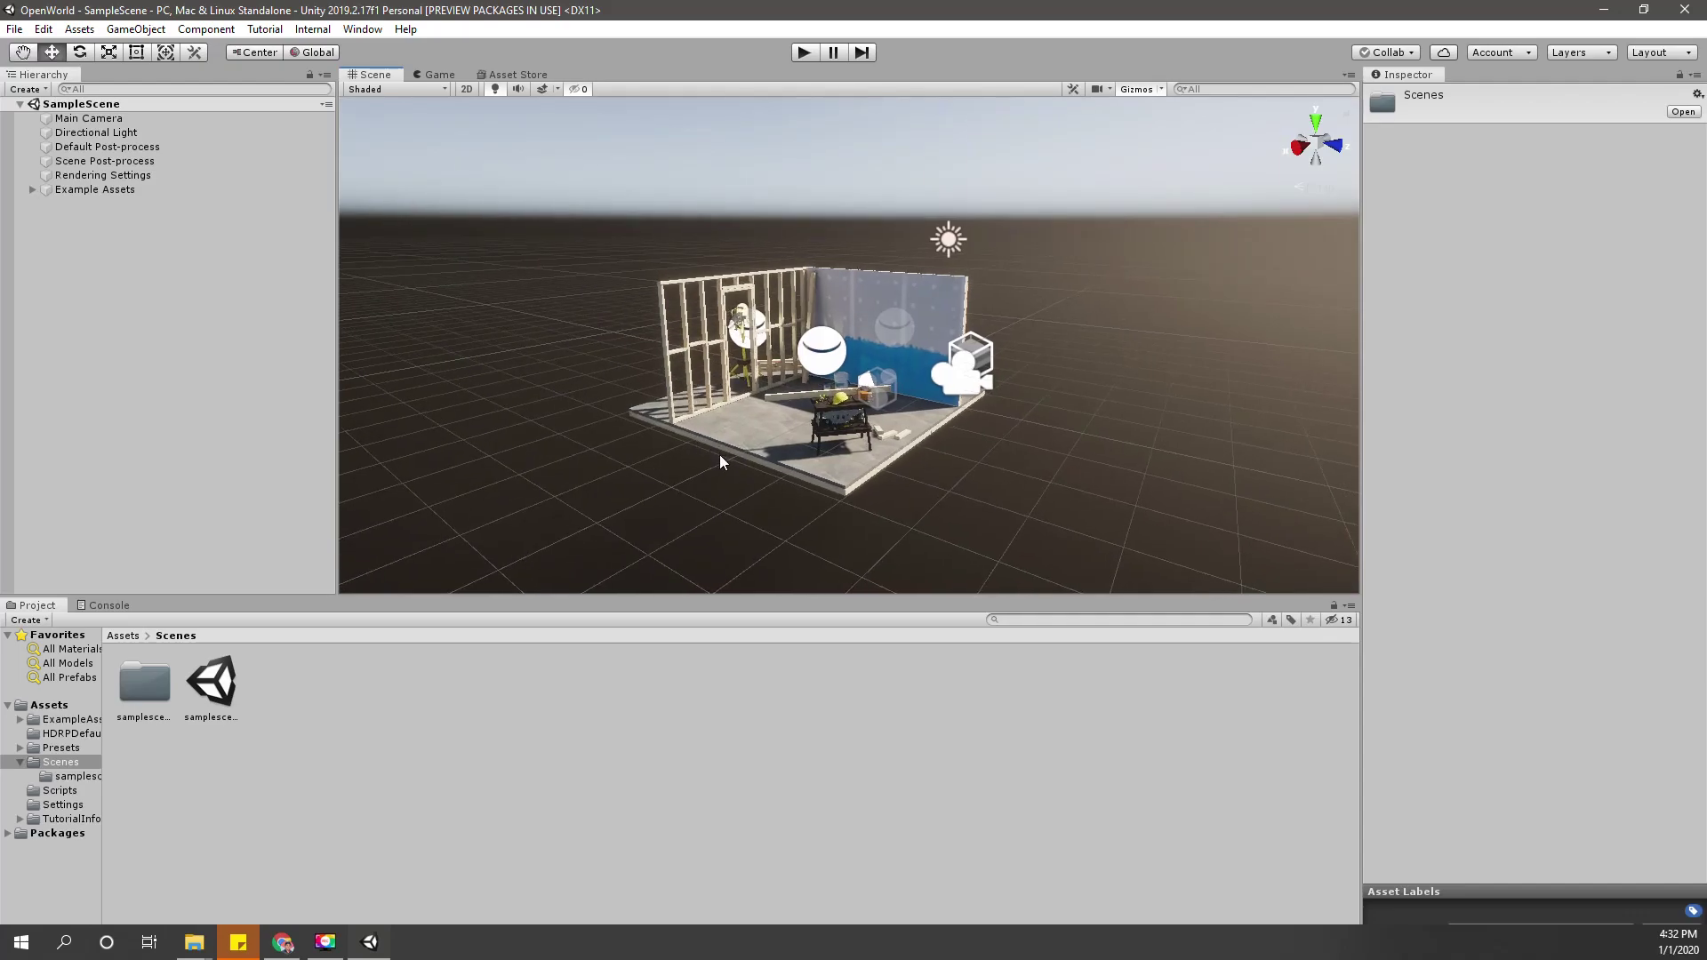